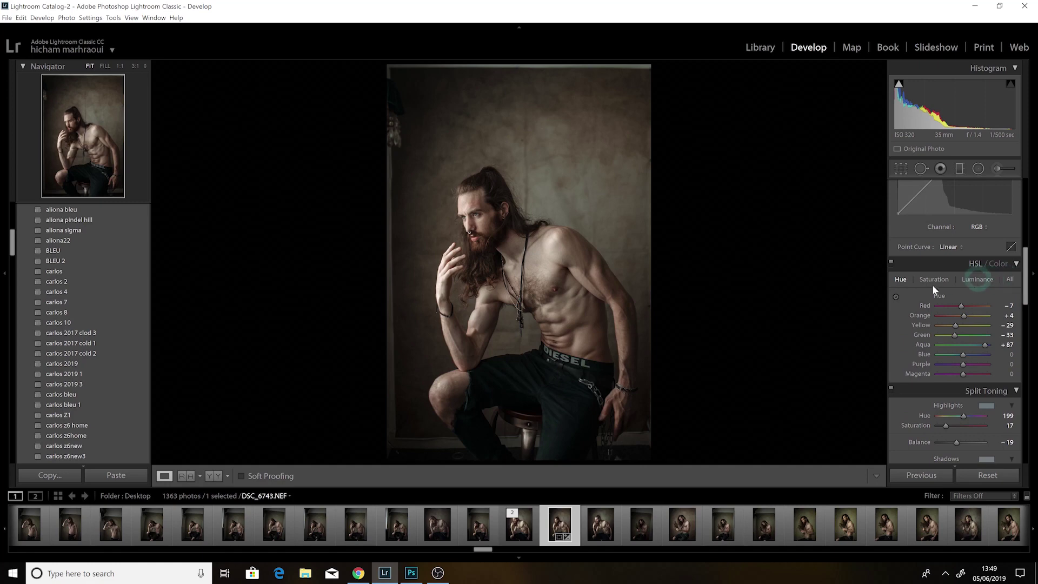
Step: Review the photo's HSL hue, saturation and luminance adjustments, plus its Detail and Calibration settings
click(952, 309)
click(940, 278)
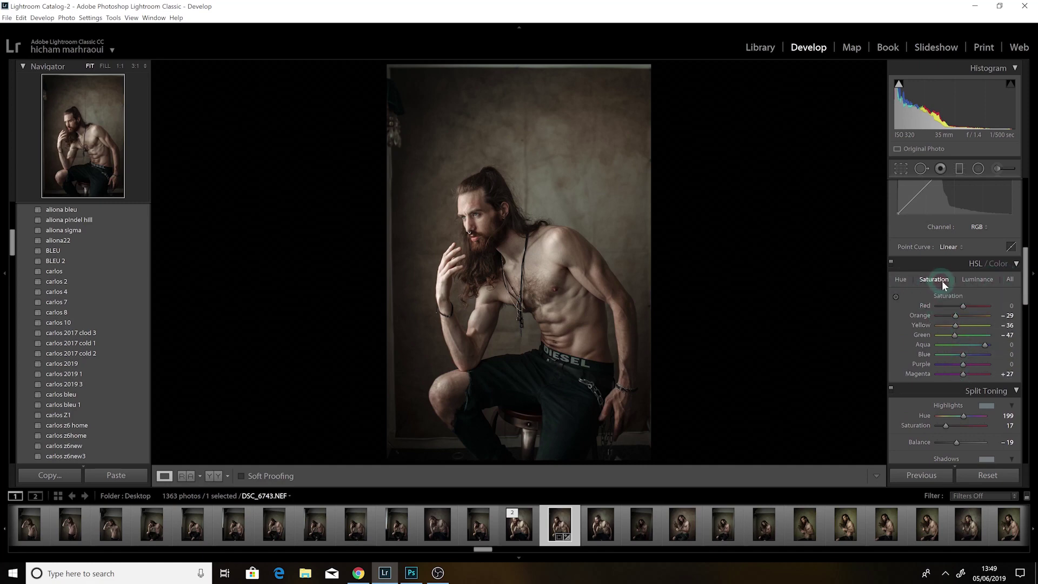
click(978, 283)
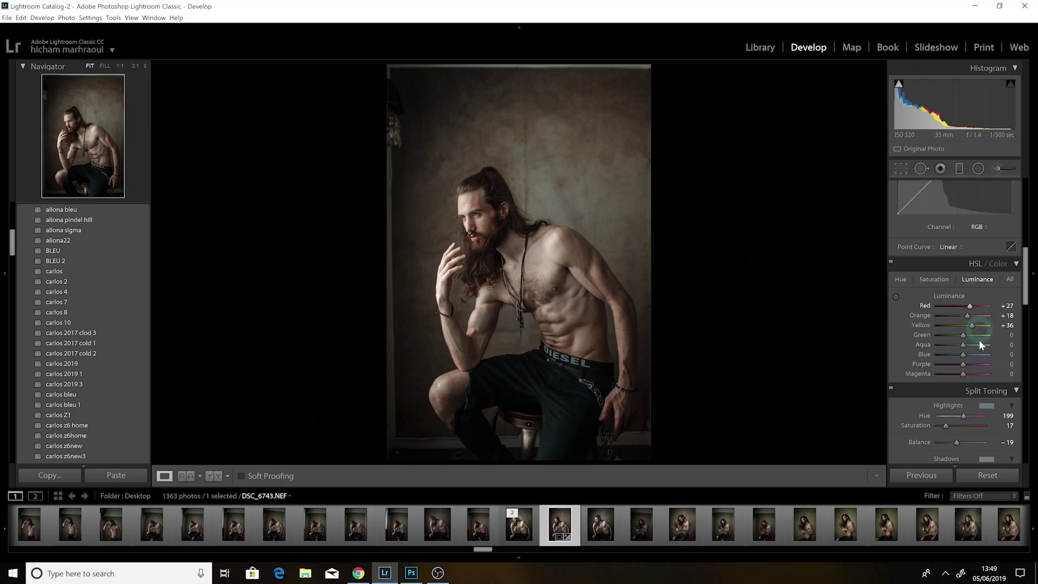
drag(1027, 290, 981, 311)
click(1009, 302)
drag(1026, 296, 928, 317)
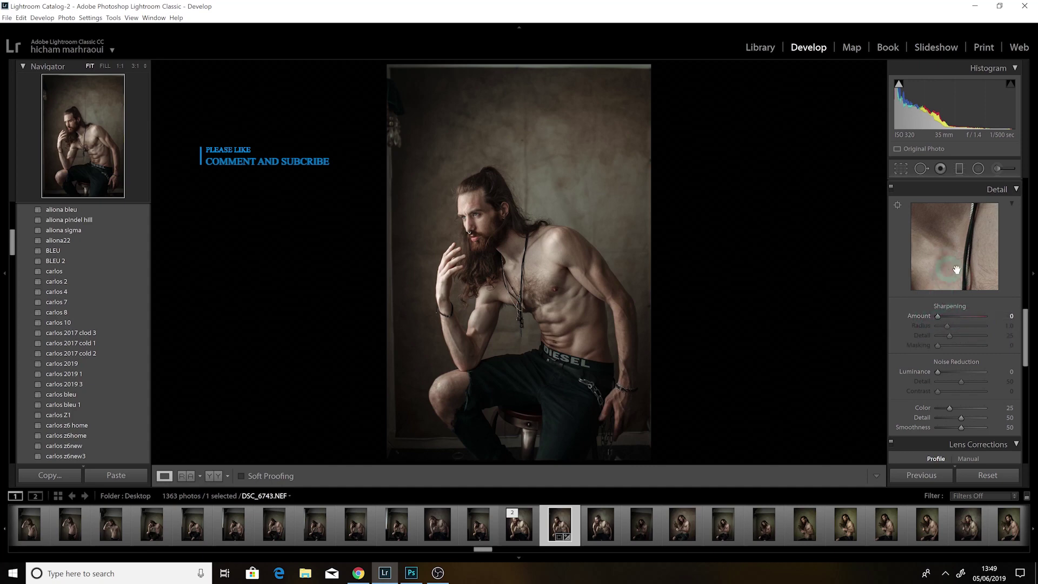
drag(1026, 324, 990, 395)
click(966, 342)
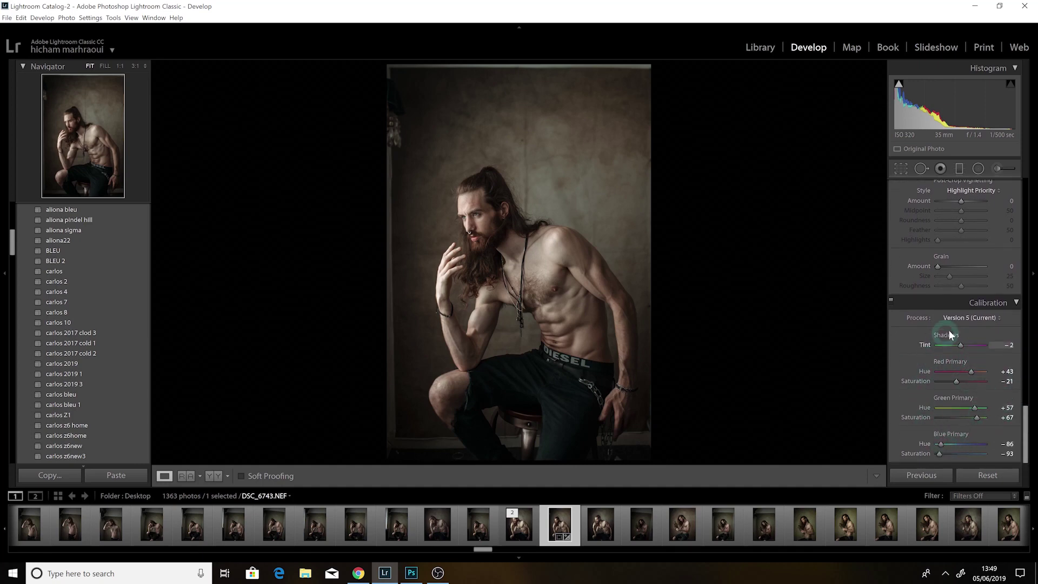
Step: Send the photo to Adobe Photoshop CC 2018 for editing and collapse the History panel
right_click(547, 229)
mouse_move(589, 308)
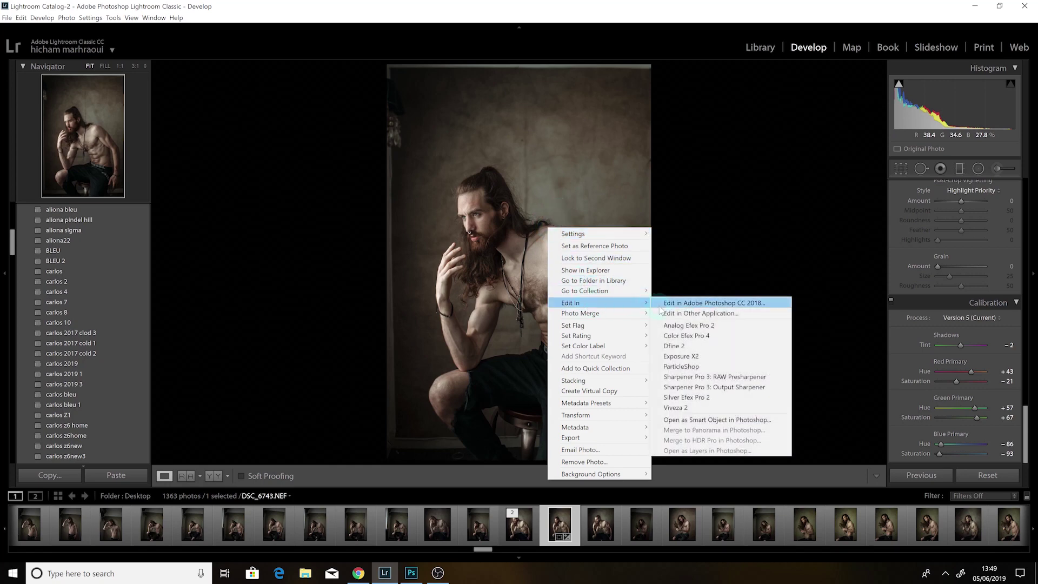
click(669, 304)
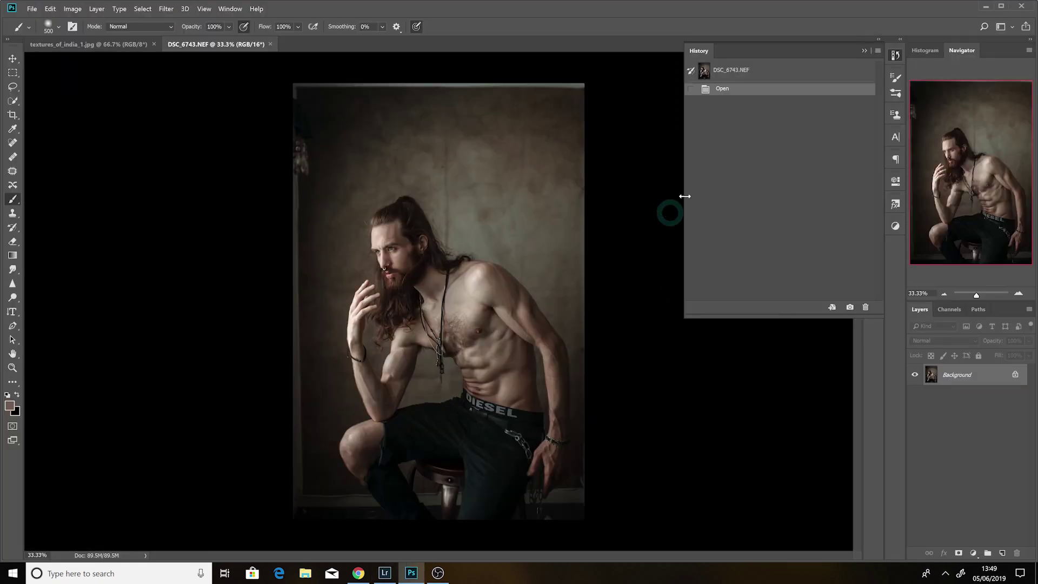
click(864, 50)
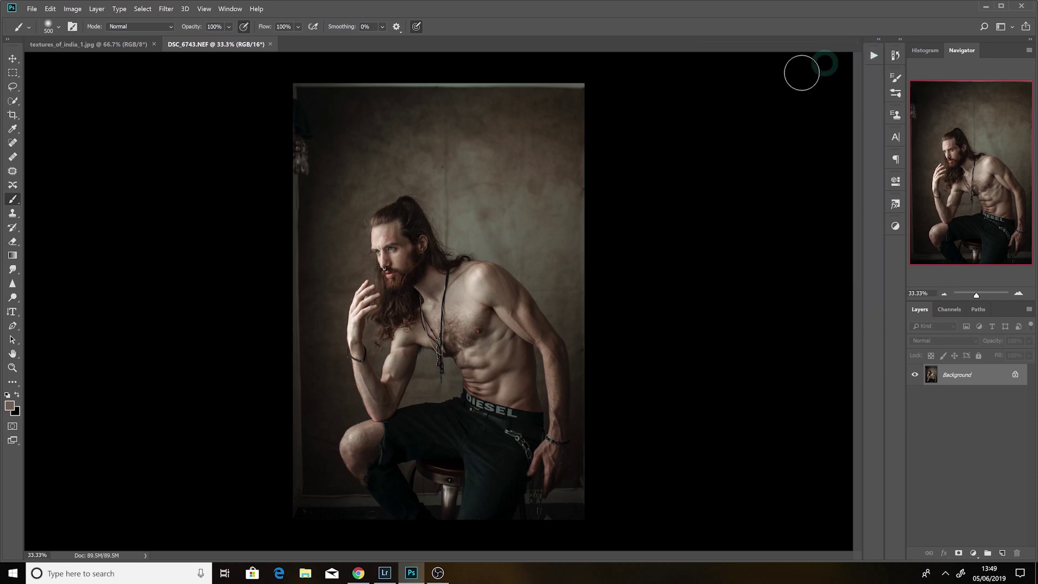
Step: Crop the portrait to a 4:5 ratio, trimming the backdrop's upper edge and the floor while extending slightly past both side edges
click(13, 115)
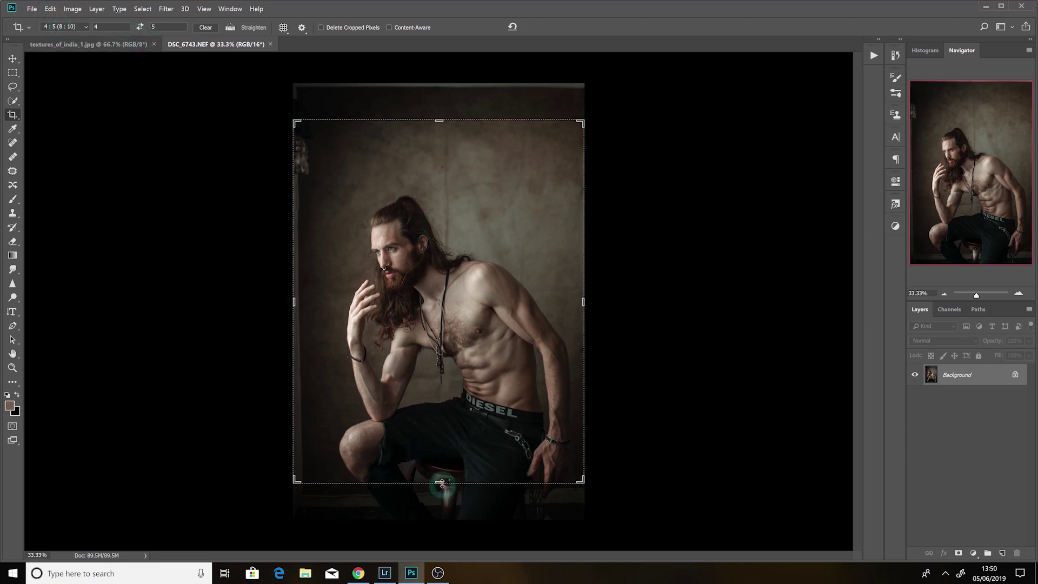
mouse_move(441, 481)
mouse_down()
mouse_move(438, 441)
mouse_move(444, 483)
mouse_up()
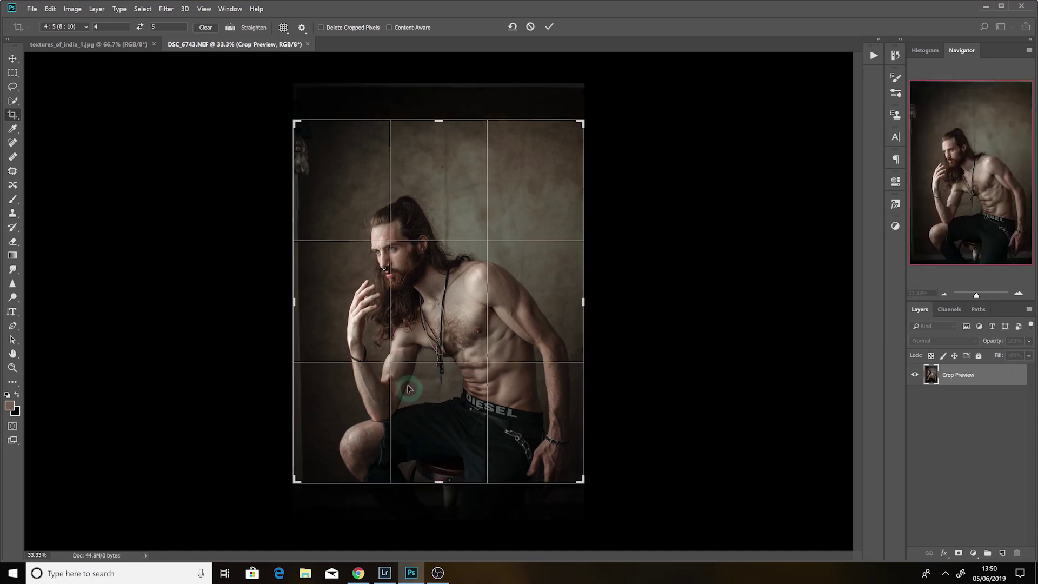
mouse_move(443, 119)
mouse_down()
mouse_move(435, 103)
mouse_move(437, 111)
mouse_up()
drag(441, 156, 443, 163)
click(548, 27)
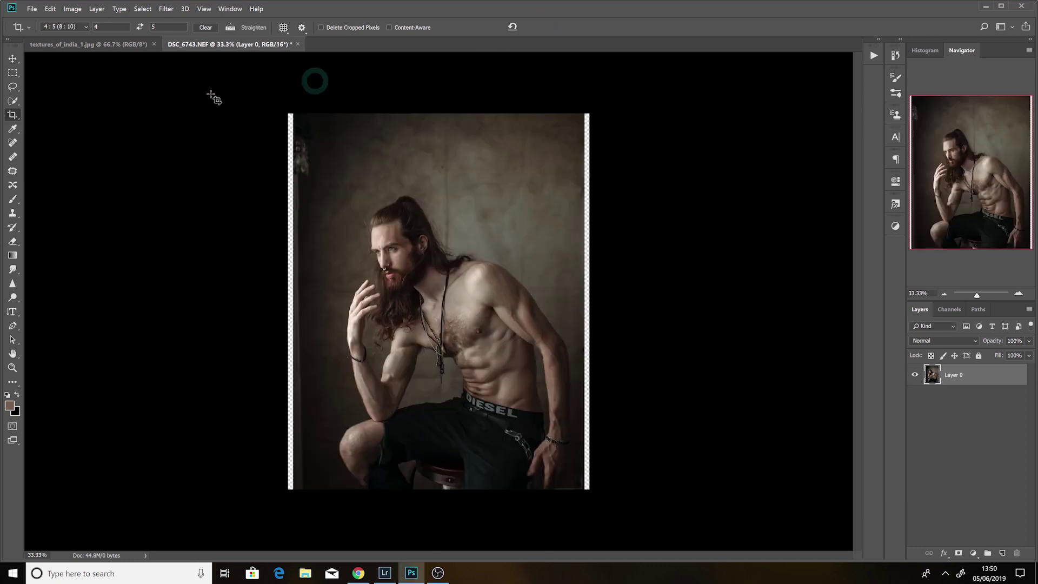
Step: Select a narrow full-height strip along the photo's left edge and stretch it outward with Free Transform to fill the transparent gap
click(13, 75)
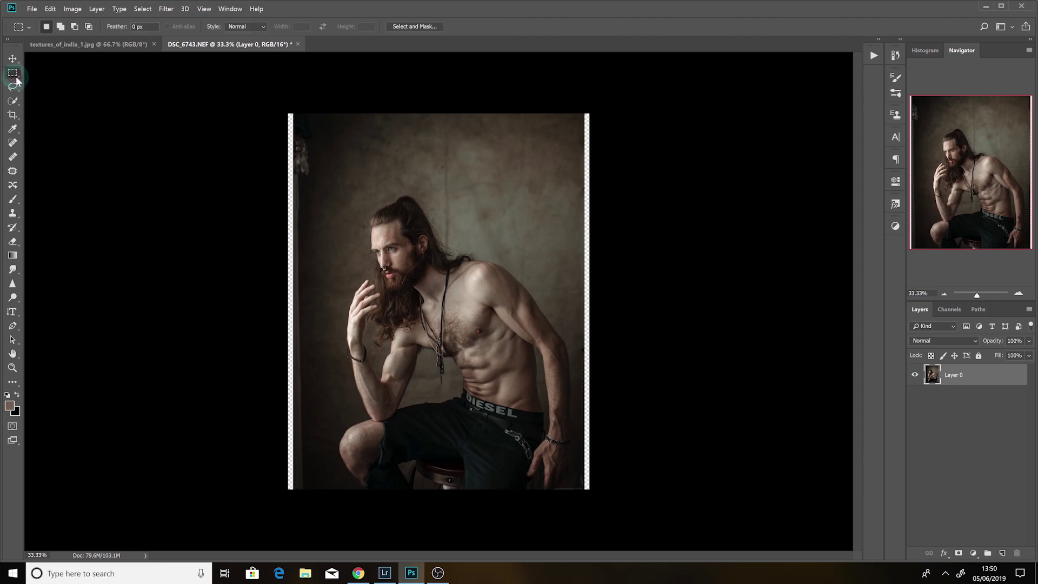
drag(277, 81, 320, 510)
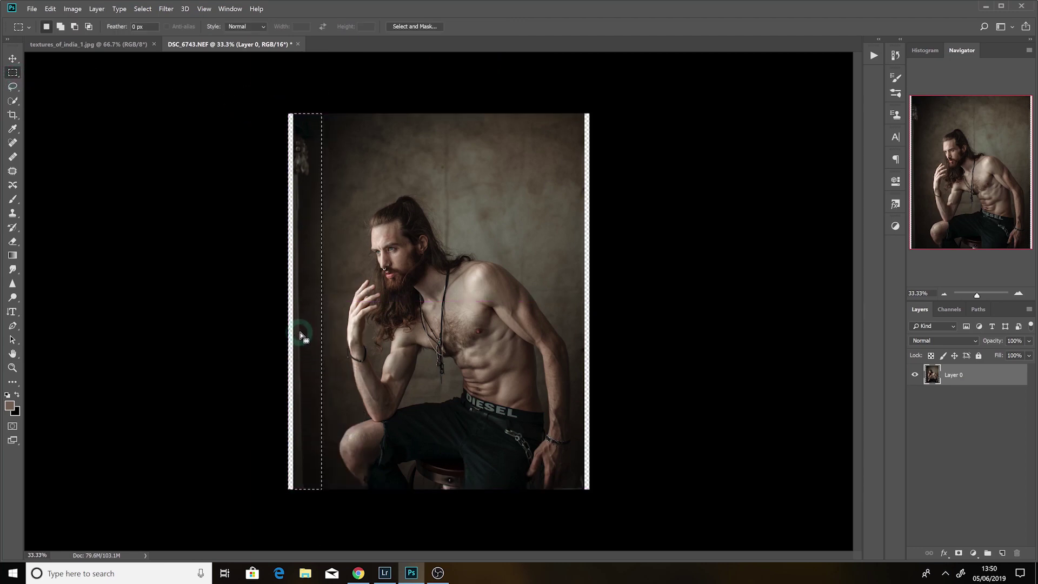
right_click(302, 334)
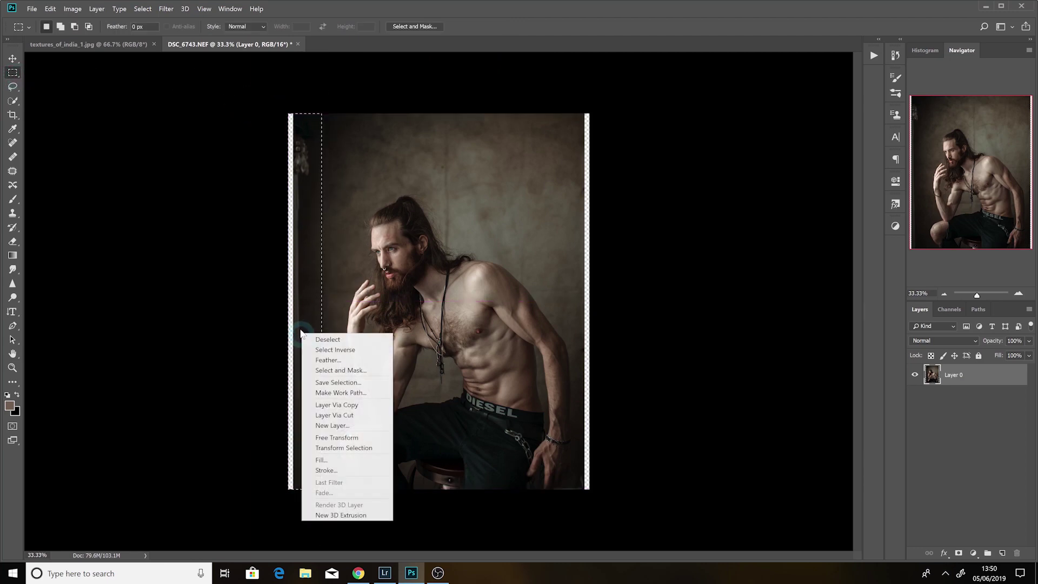
click(331, 438)
drag(290, 302, 225, 306)
click(479, 27)
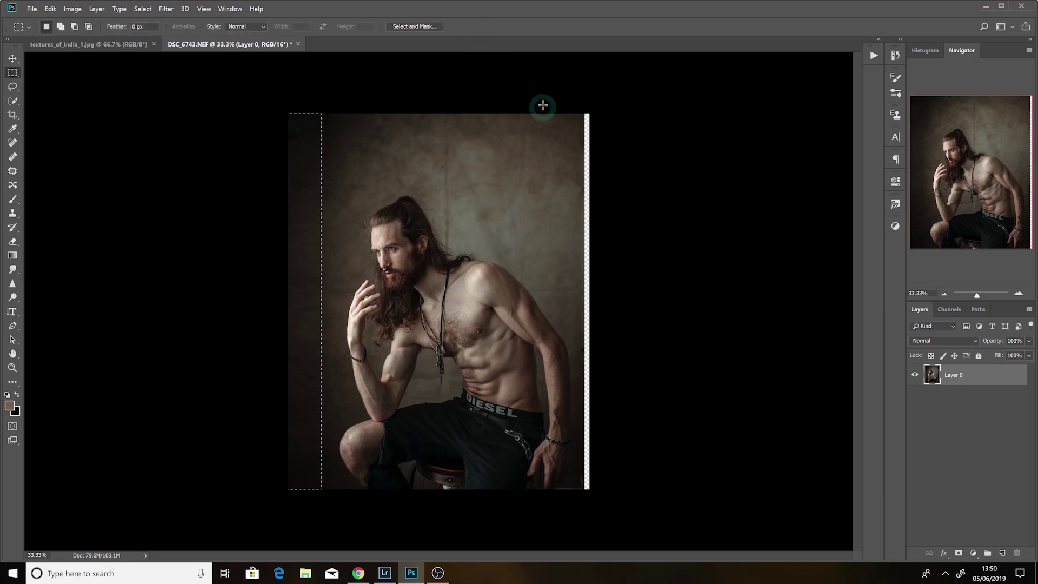
Step: Stretch a narrow full-height strip of the photo's right edge outward to fill the remaining transparent gap, and clear the selection
drag(545, 99, 632, 507)
mouse_move(580, 273)
mouse_down()
mouse_move(573, 267)
mouse_move(598, 266)
mouse_up()
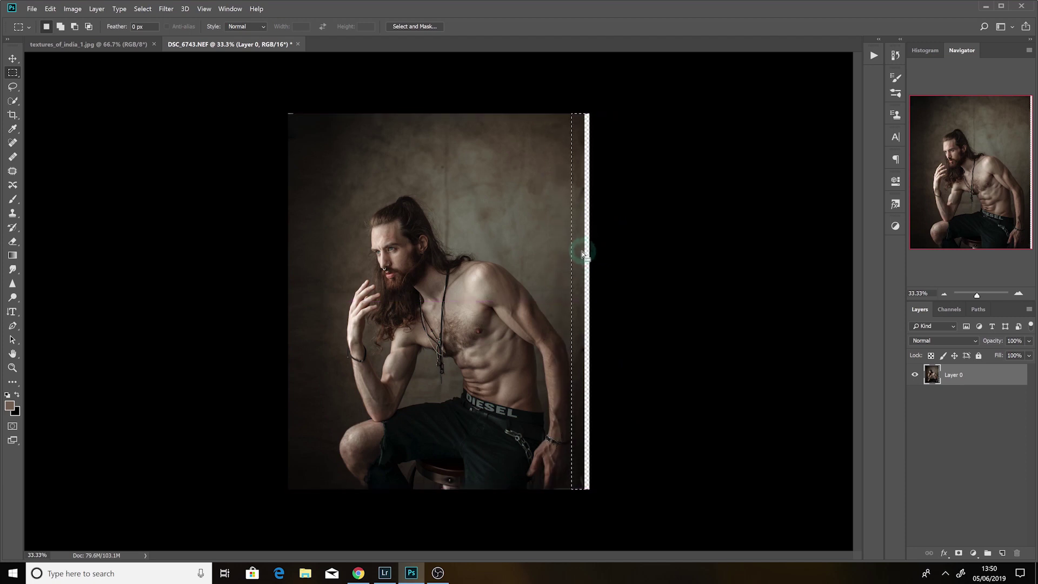
right_click(585, 254)
click(600, 352)
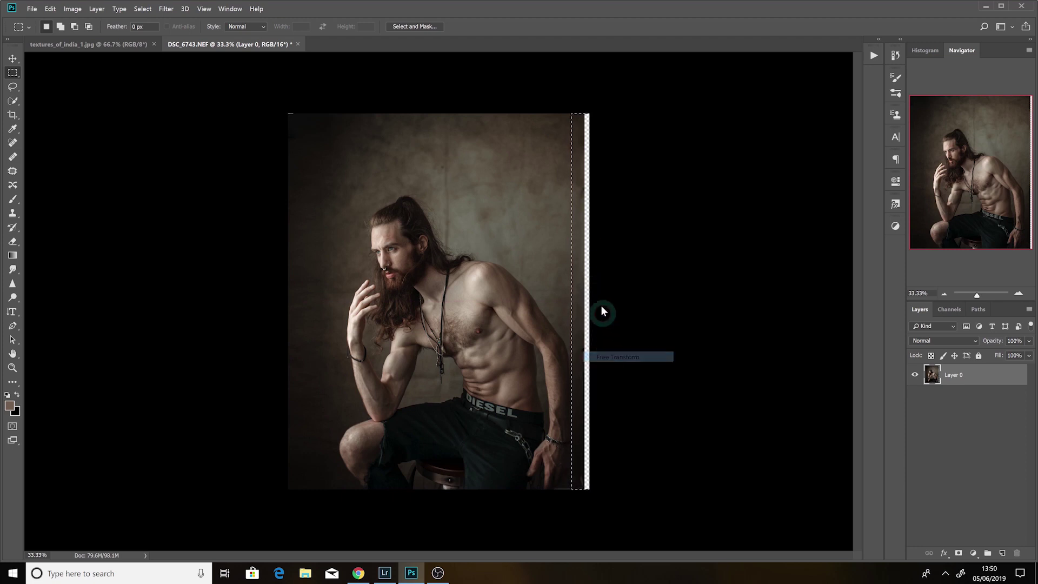
drag(629, 302, 654, 302)
click(479, 27)
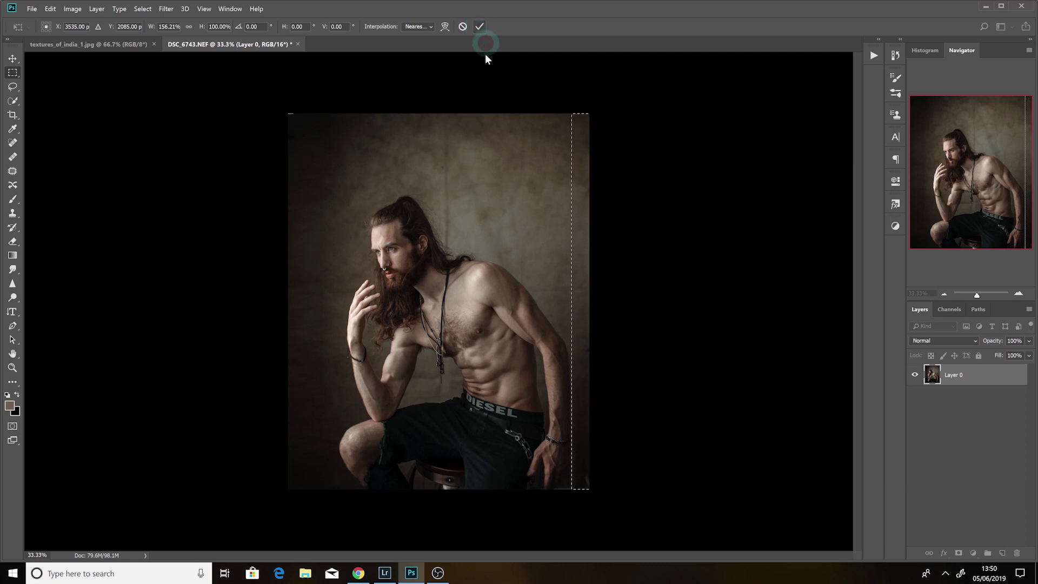
key(m)
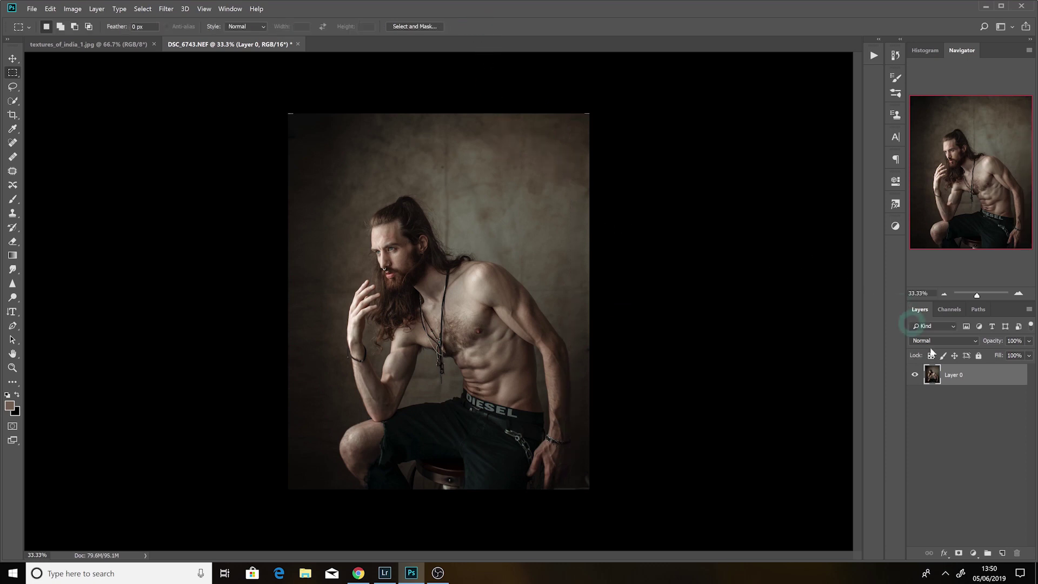
Step: Flatten the image and duplicate the Background layer
right_click(934, 374)
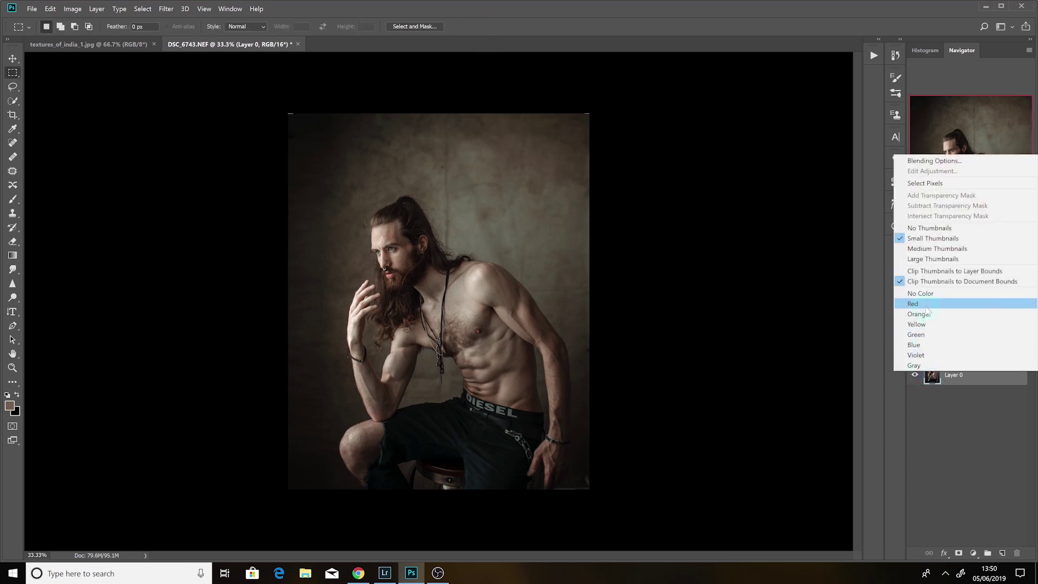
right_click(956, 375)
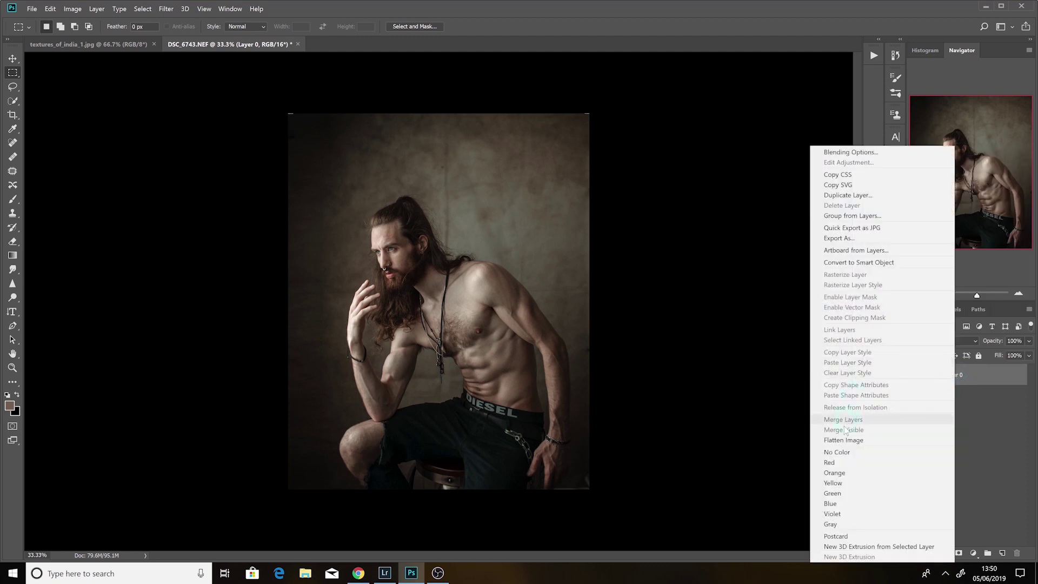
click(917, 440)
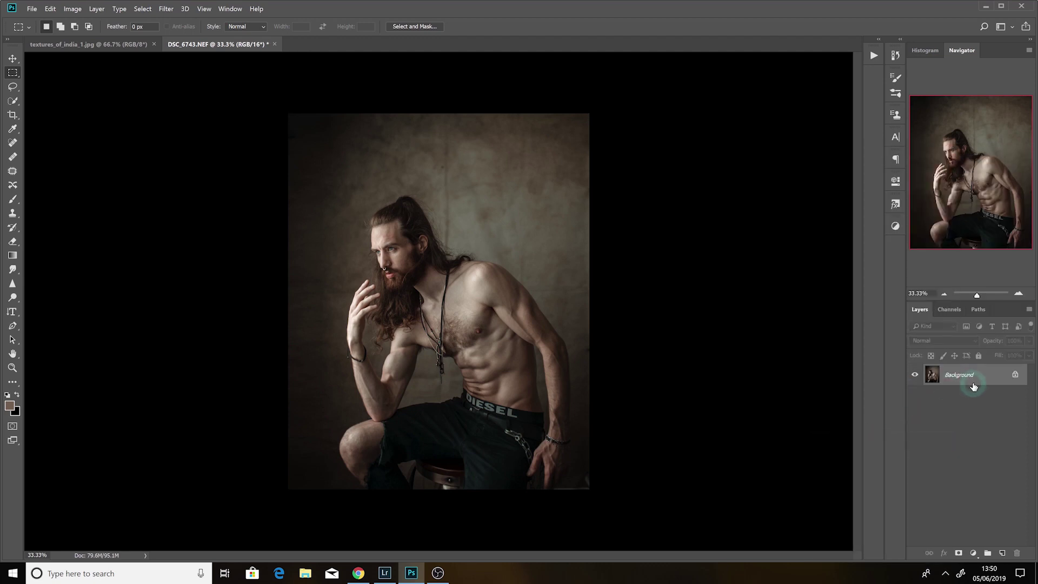
drag(974, 376, 1002, 553)
Step: Remove the vertical crease in the backdrop behind the man's hair with the Patch tool, sampling clean backdrop nearby
drag(977, 297, 980, 297)
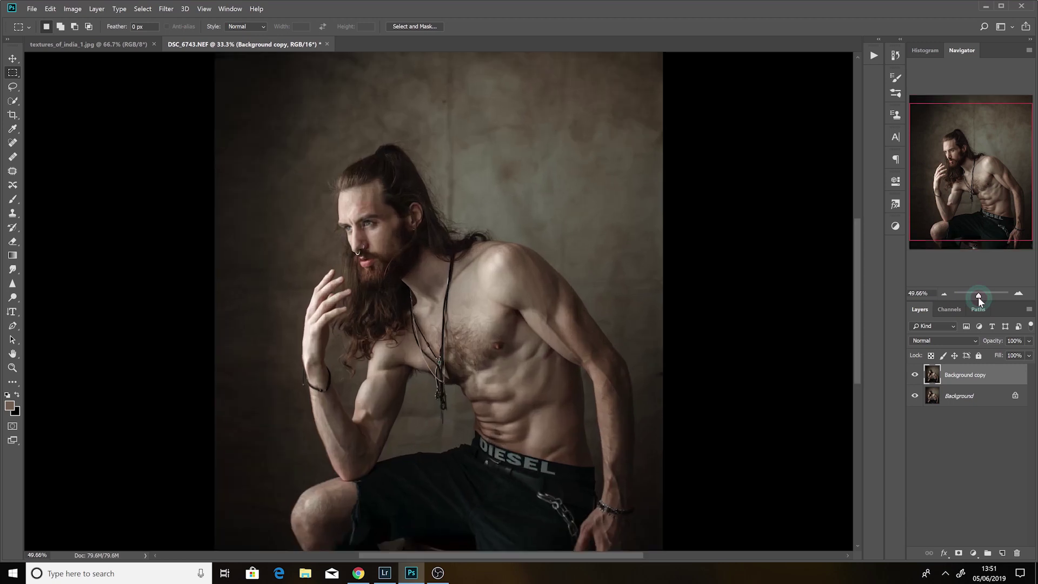
click(13, 170)
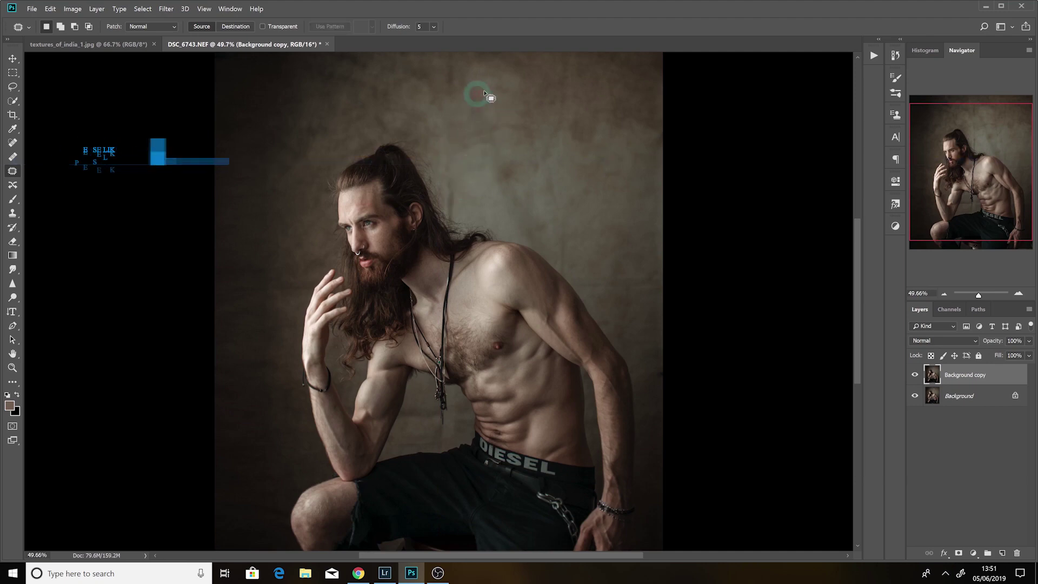
drag(979, 293, 982, 295)
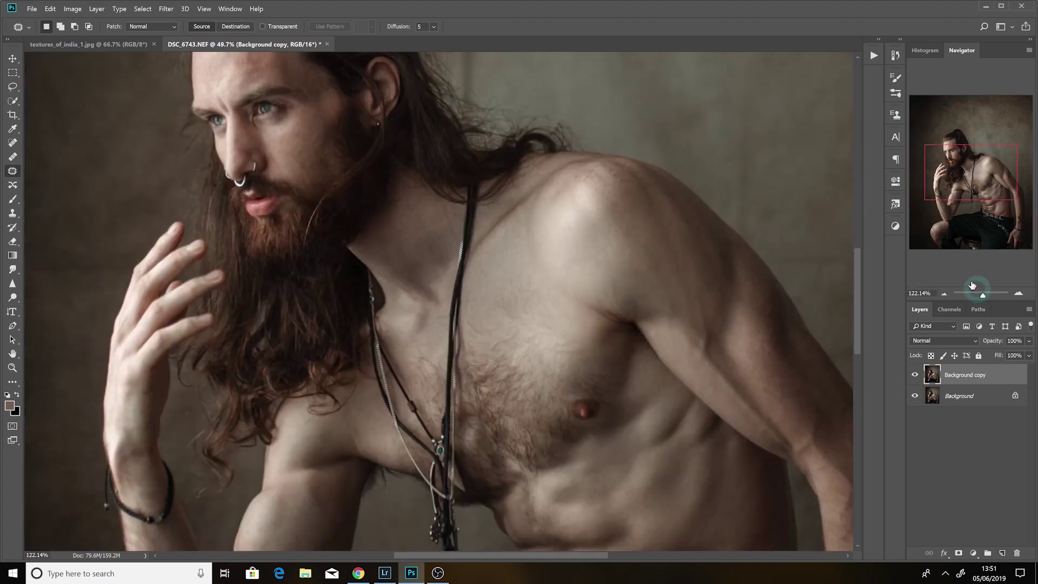
click(964, 168)
drag(964, 167, 961, 161)
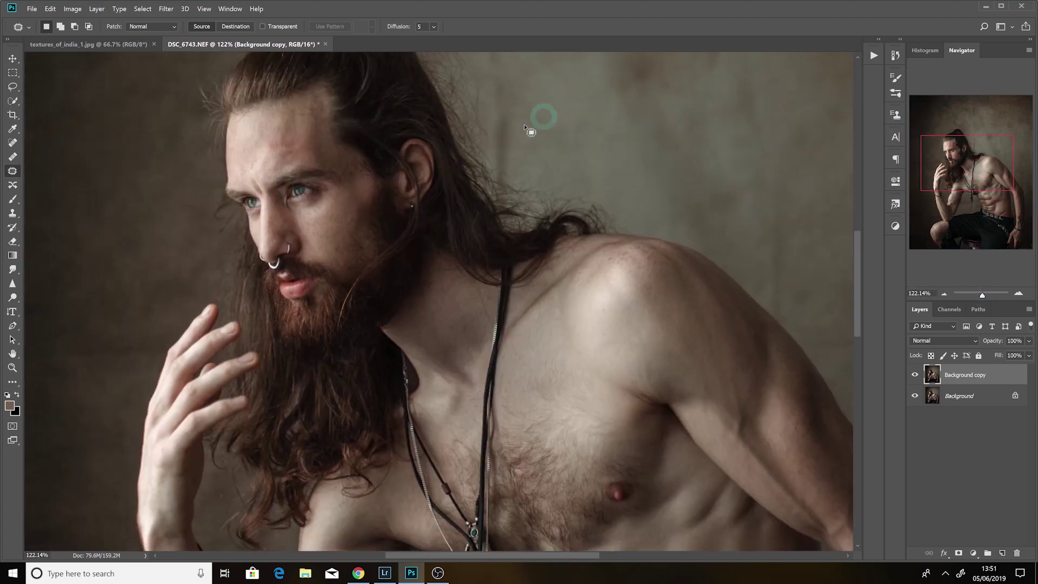
drag(519, 131, 514, 121)
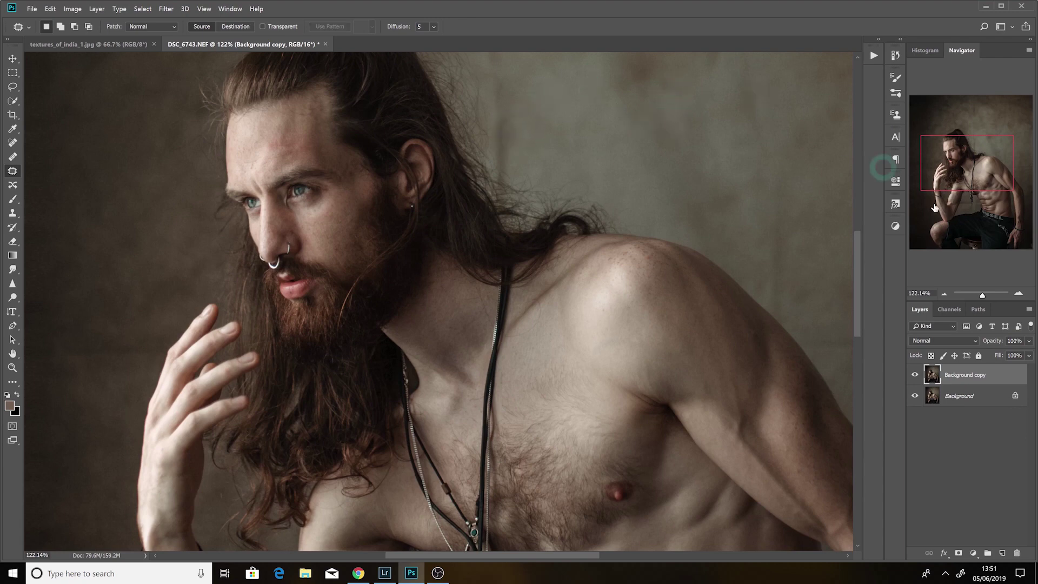
Step: Patch the uneven backdrop areas above the man's shoulder and in the dark area beside and above his face
click(930, 179)
drag(982, 294, 978, 295)
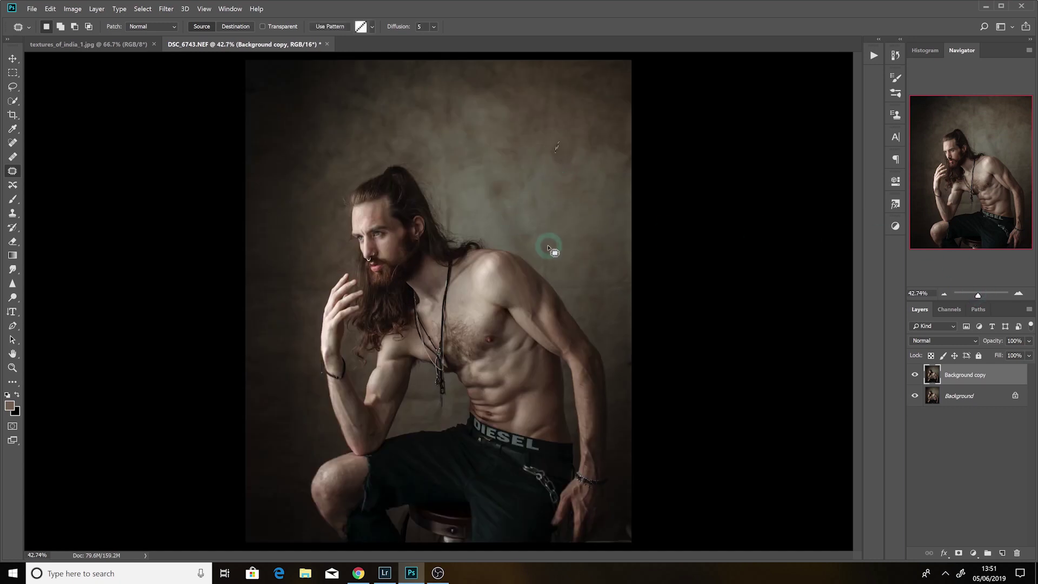
mouse_move(566, 280)
mouse_down()
mouse_move(574, 293)
mouse_move(630, 302)
mouse_move(587, 266)
mouse_move(566, 277)
mouse_move(579, 222)
mouse_up()
key(ctrl+d)
drag(277, 291, 303, 259)
drag(293, 188, 309, 226)
key(ctrl+d)
mouse_move(290, 117)
mouse_down()
mouse_move(307, 156)
mouse_move(331, 116)
mouse_up()
key(ctrl+d)
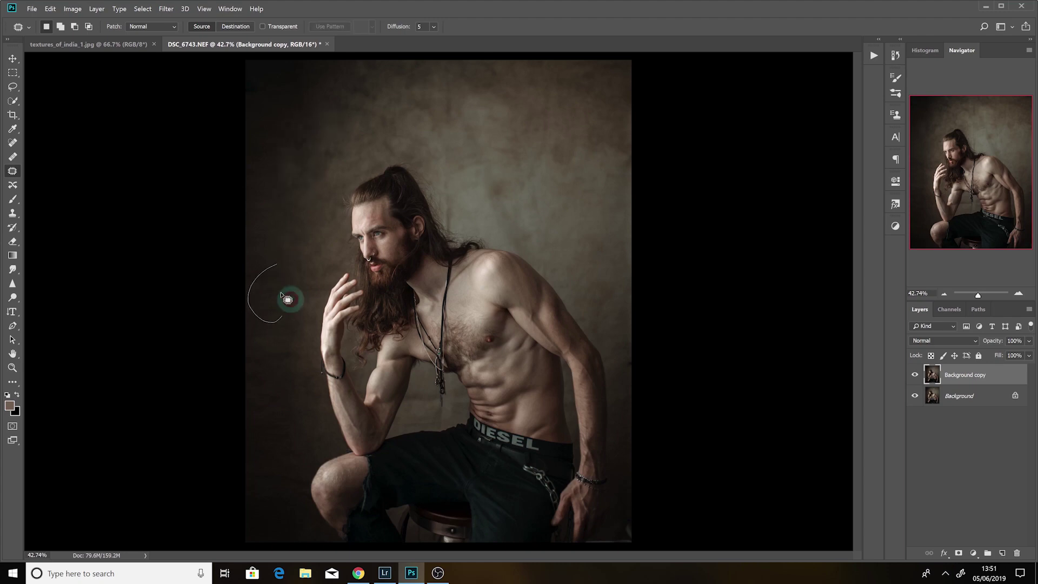
Step: Patch the remaining backdrop marks in the dark area beside the man's raised hand, using cleaner backdrop above
mouse_move(292, 326)
mouse_down()
mouse_move(297, 381)
mouse_move(293, 329)
mouse_move(308, 253)
mouse_up()
key(ctrl+d)
mouse_move(264, 341)
mouse_down()
mouse_move(283, 375)
mouse_move(269, 343)
mouse_up()
drag(273, 349, 291, 269)
key(ctrl+d)
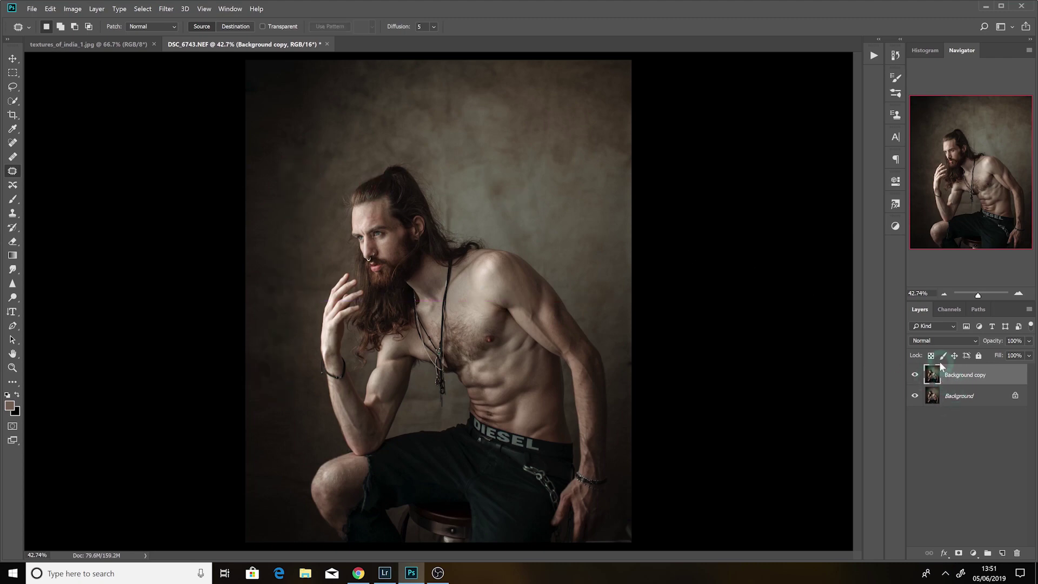
Step: Patch the skin blemishes on the man's shoulder, forehead and upper arm with clean neighbouring skin
drag(980, 294, 983, 295)
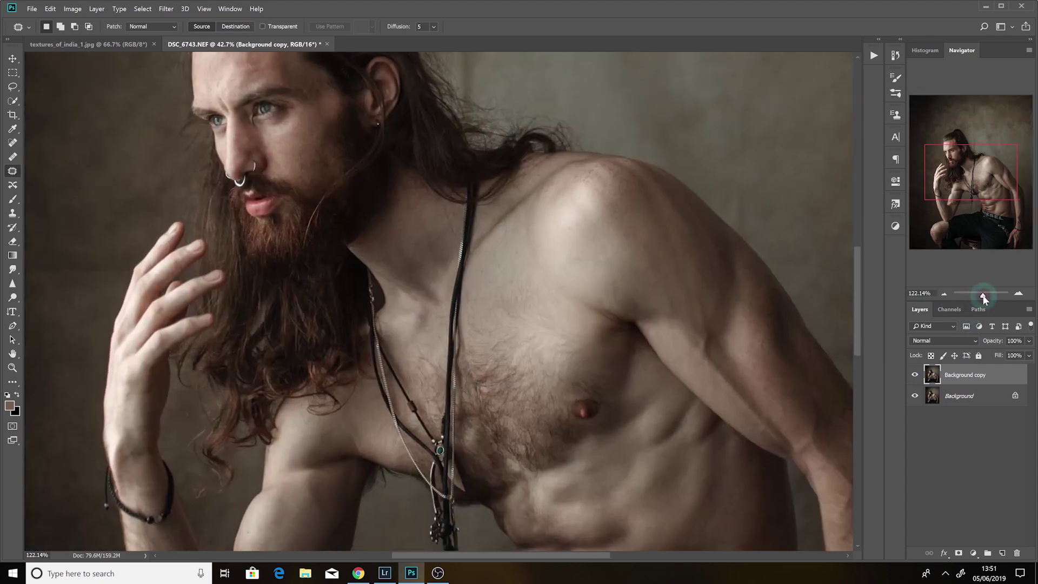
drag(630, 195, 671, 179)
drag(946, 169, 945, 161)
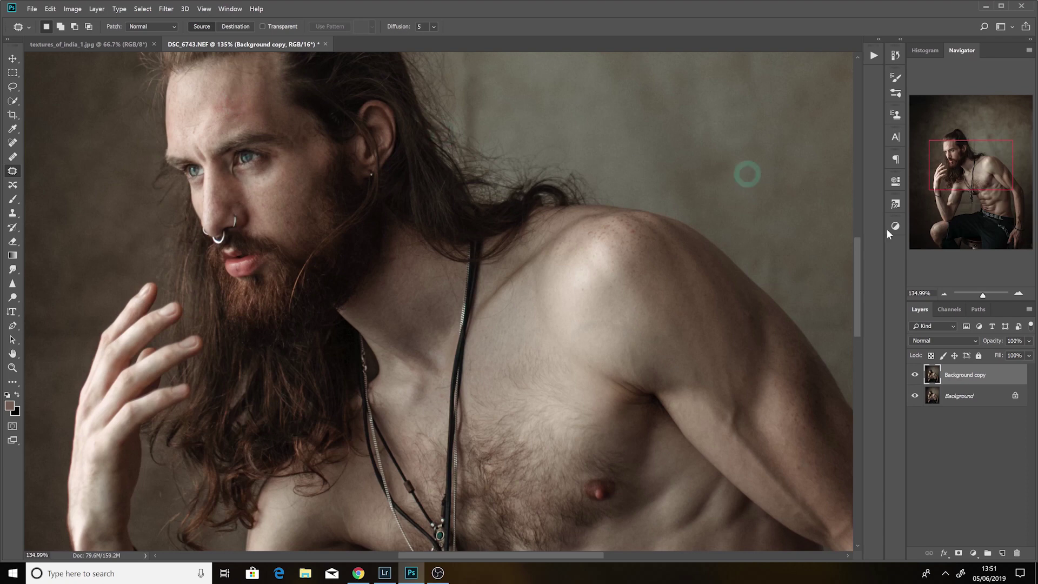
drag(983, 296, 986, 297)
drag(980, 161, 977, 151)
drag(160, 167, 185, 164)
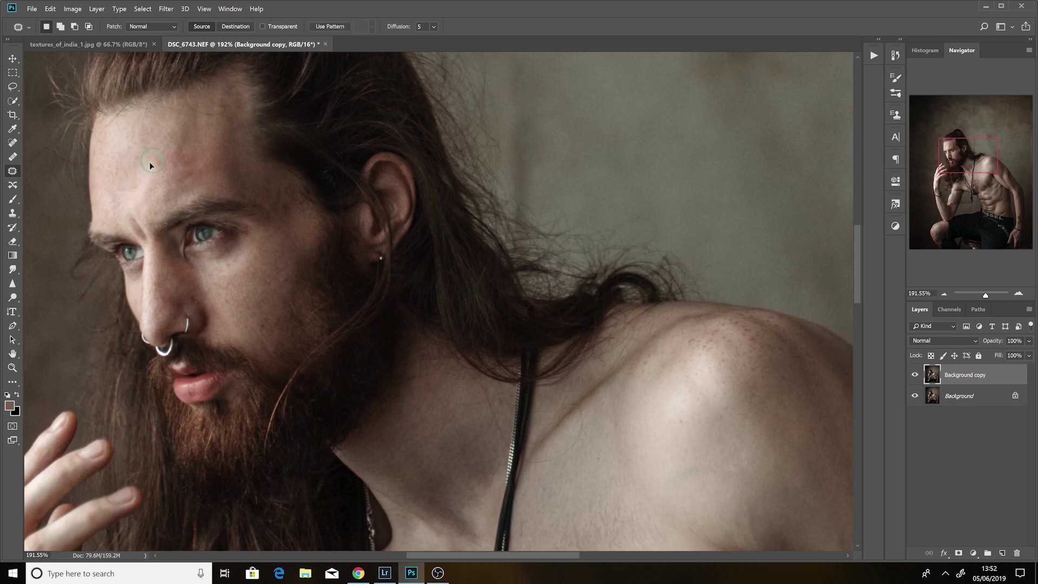
drag(963, 157, 987, 184)
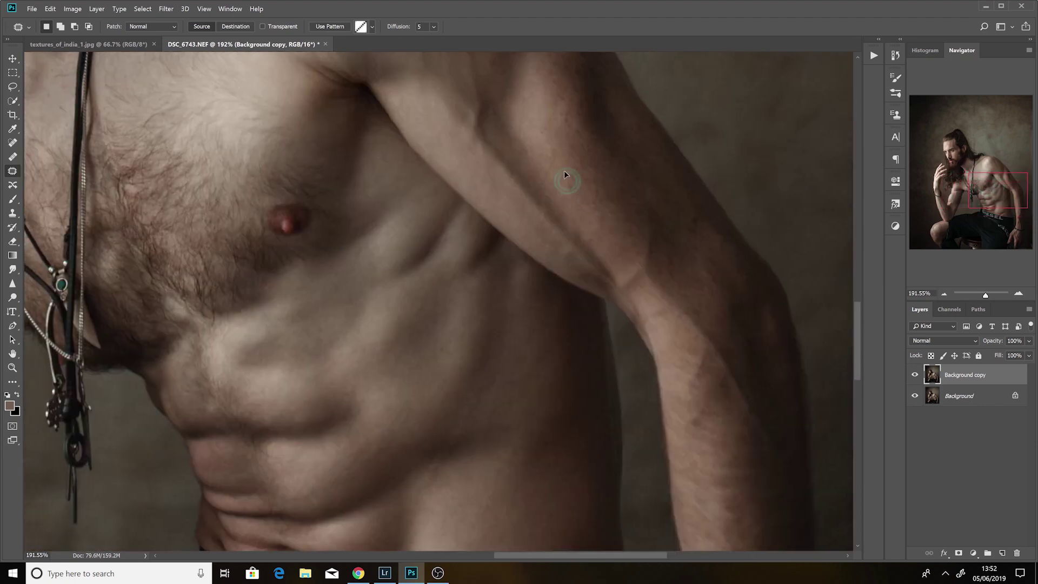
Step: Flatten the retouched copy and the original into a single Background layer
drag(990, 293, 979, 296)
click(973, 396)
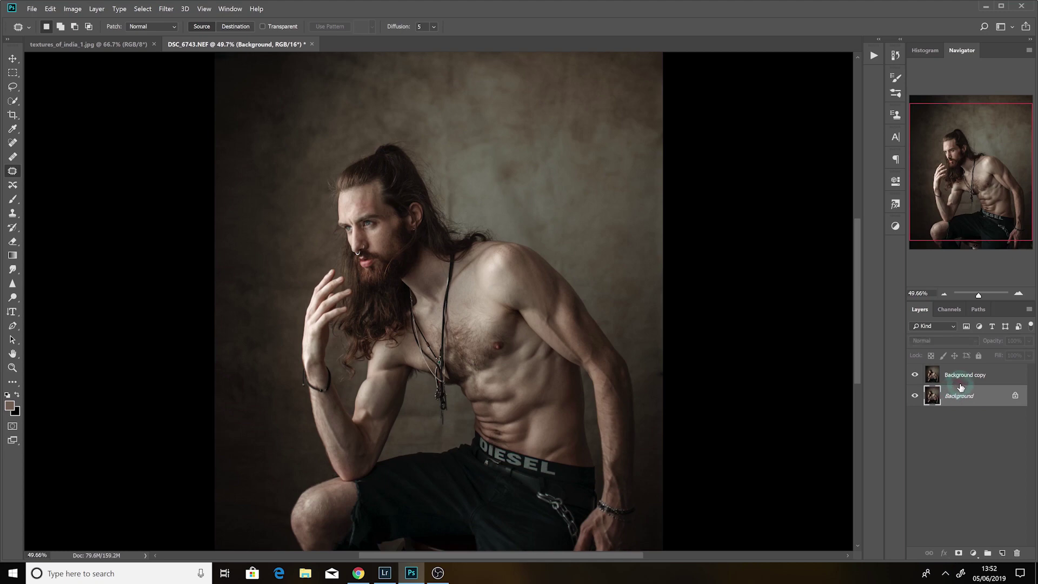
right_click(960, 399)
click(919, 489)
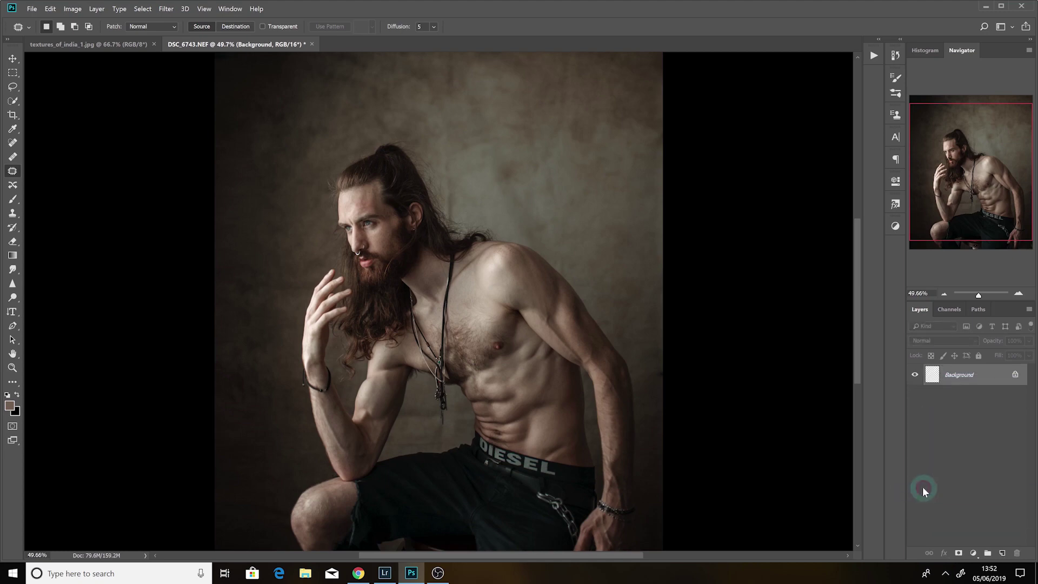
Step: Duplicate the Background layer and reshape the man's hair and beard on the copy in Liquify with a 600 px Forward Warp brush
drag(970, 379, 1002, 553)
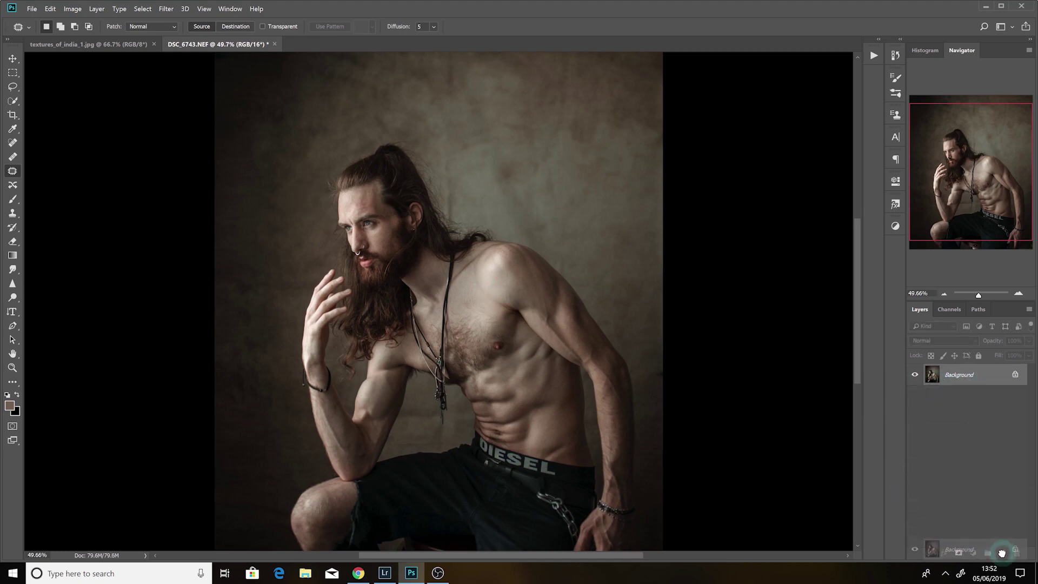
click(167, 10)
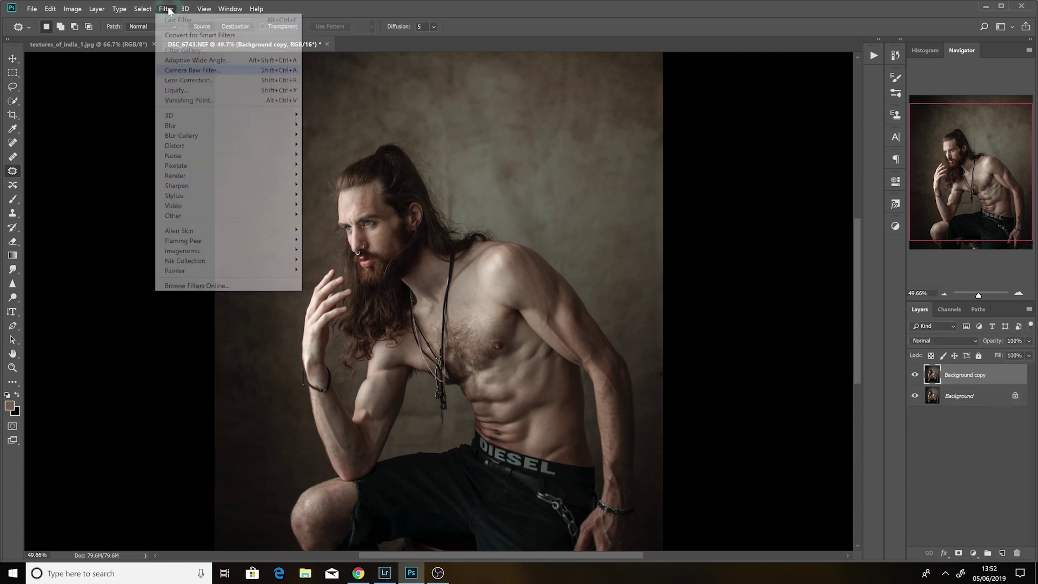
click(175, 88)
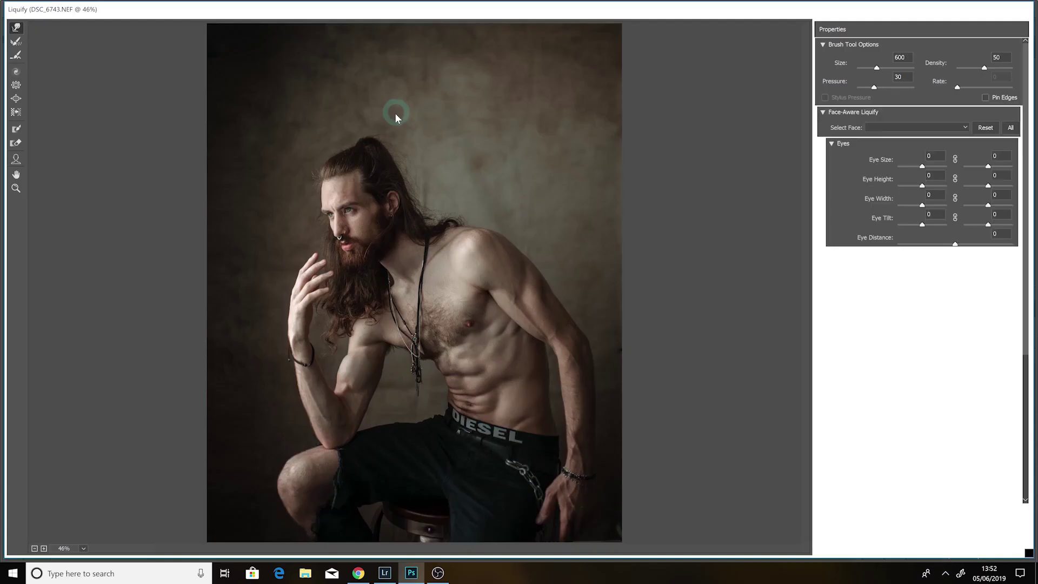
click(17, 28)
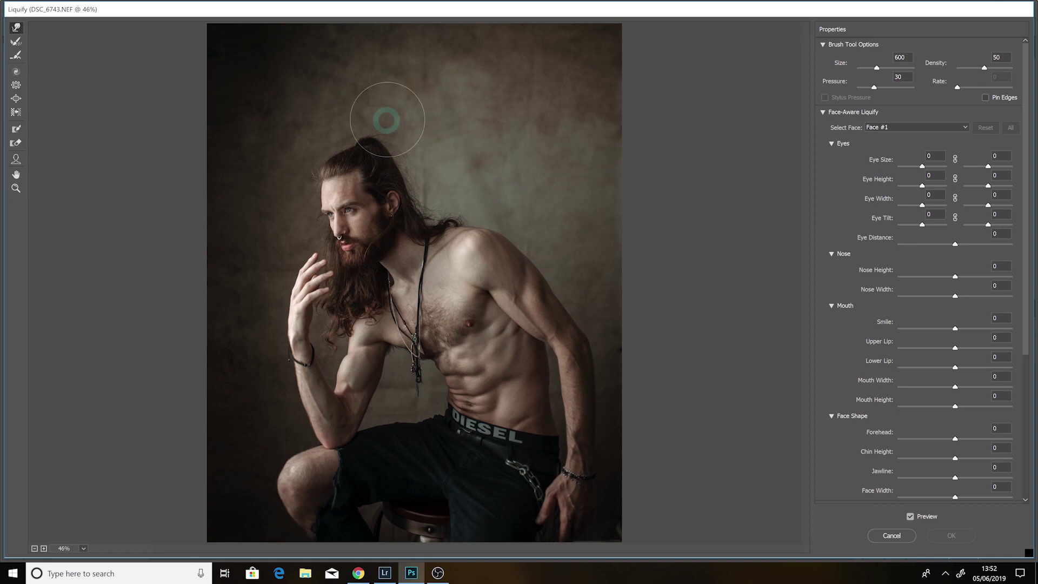
mouse_move(381, 141)
mouse_down()
mouse_move(365, 143)
mouse_move(369, 129)
mouse_move(391, 142)
mouse_move(383, 169)
mouse_up()
drag(347, 274, 331, 319)
Step: Refine the shape of the man's hair and beard with smaller Forward Warp brush strokes and apply the Liquify changes
click(16, 189)
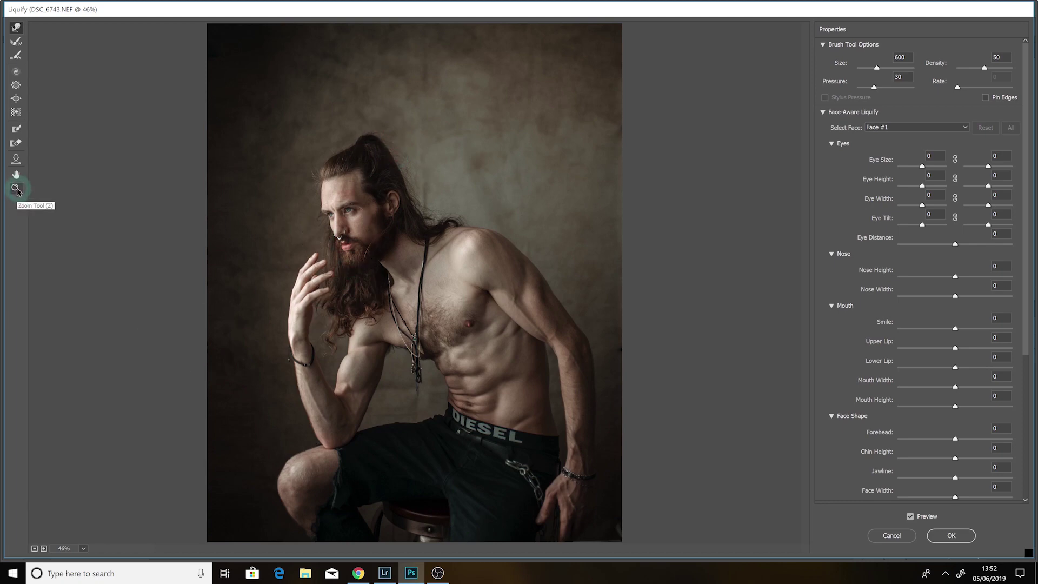
click(356, 268)
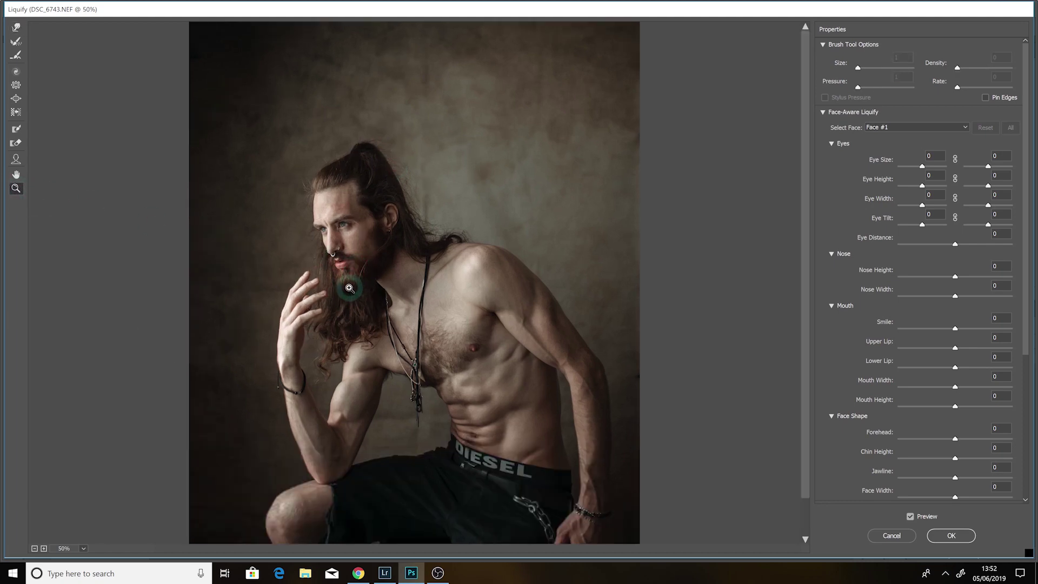
click(348, 292)
click(18, 27)
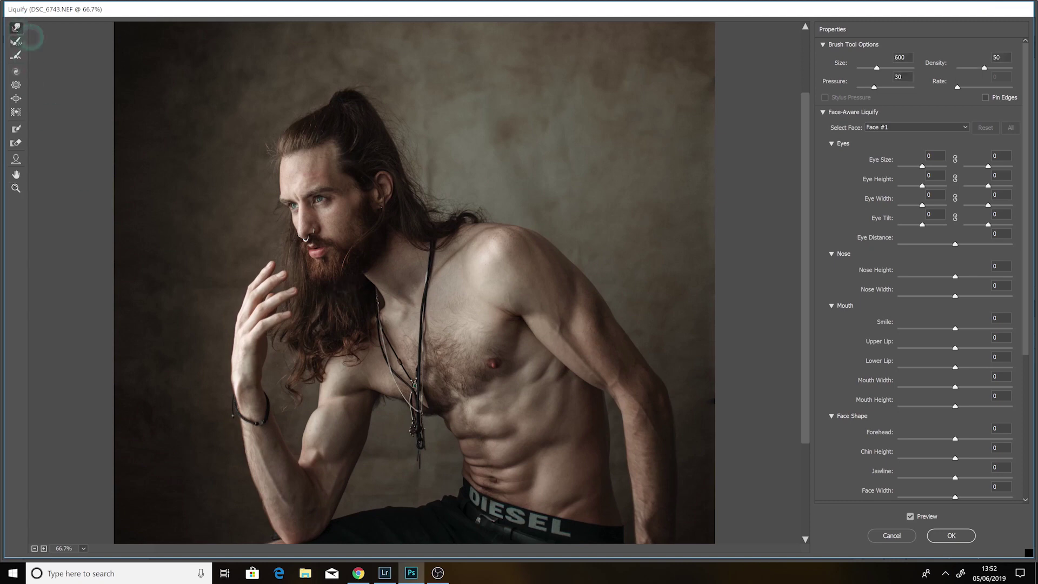
mouse_move(333, 282)
mouse_down()
mouse_move(309, 306)
mouse_move(323, 250)
mouse_up()
key(bracketleft)
key(bracketleft)
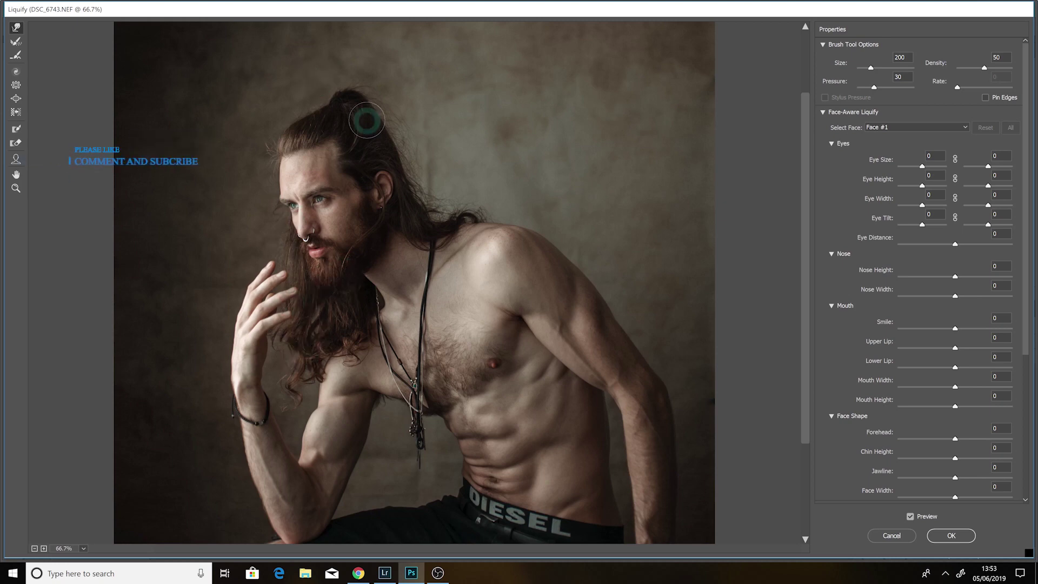
drag(339, 278, 297, 370)
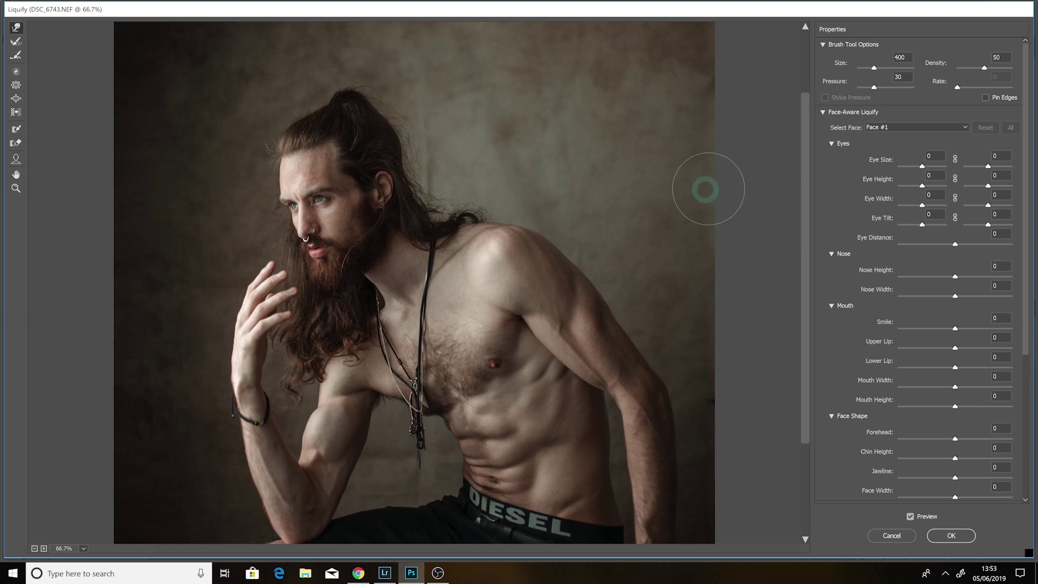
click(951, 535)
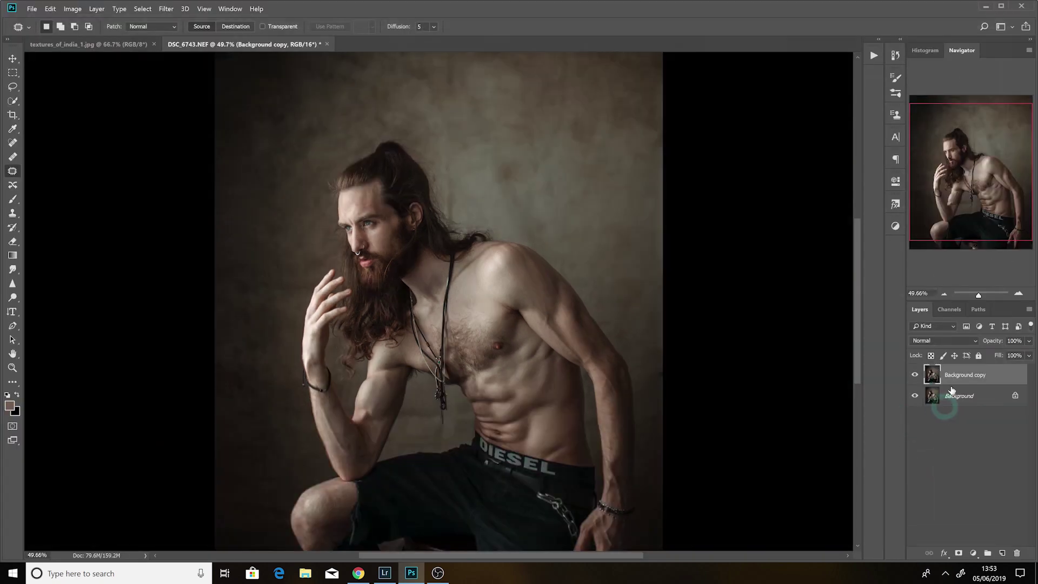
Step: Flatten the liquified copy and the original into a single Background layer
click(965, 395)
right_click(965, 403)
click(936, 495)
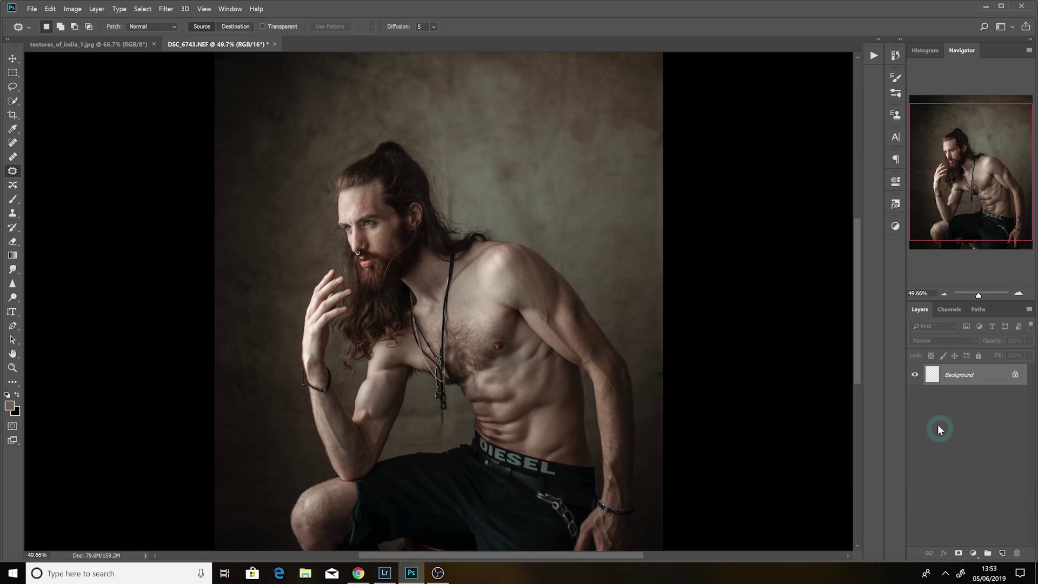
click(954, 355)
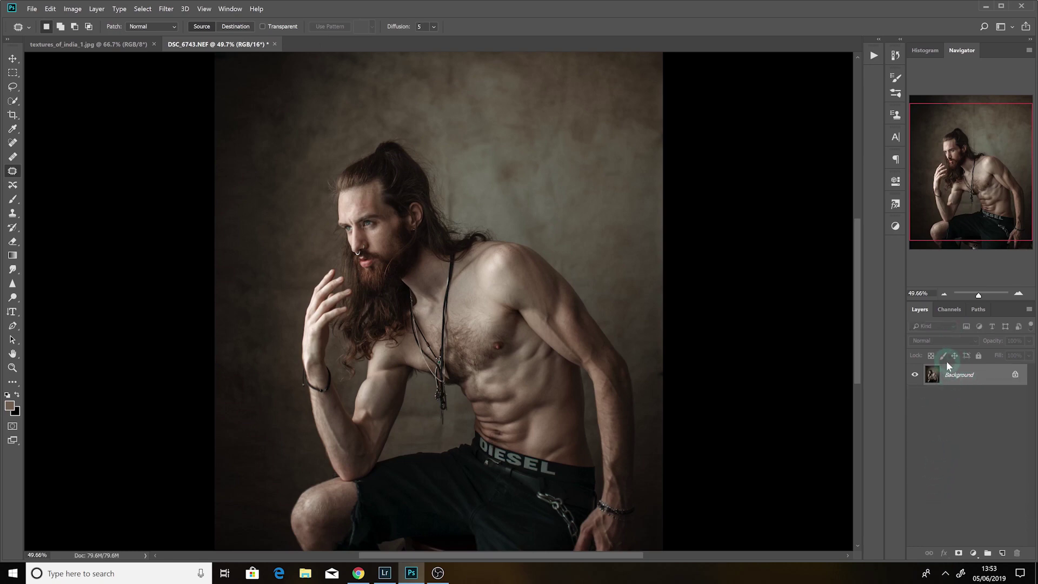
Step: Duplicate the Background layer, hide the copy and make the original the active layer
drag(961, 385, 1002, 554)
click(915, 376)
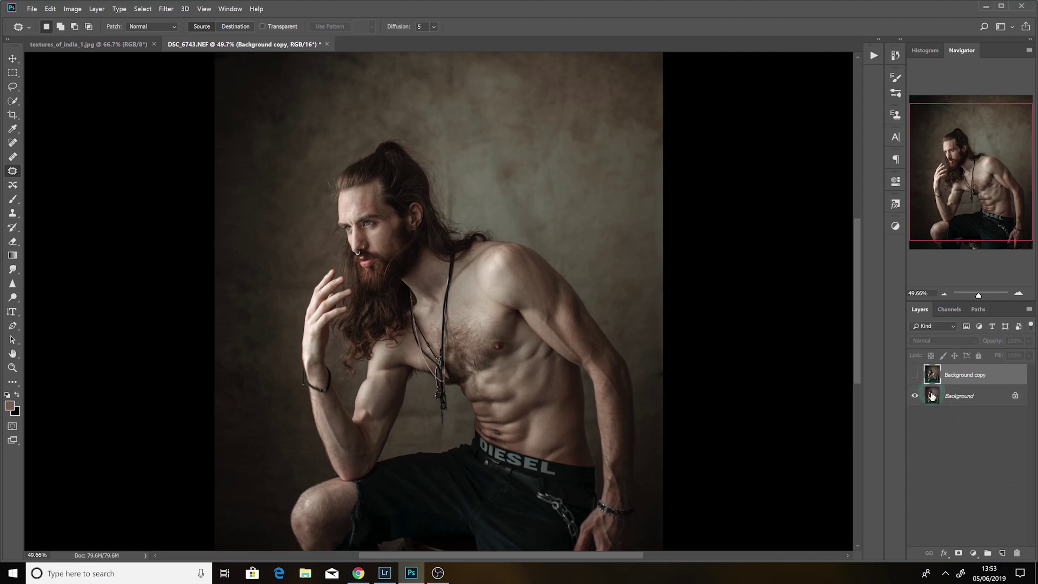
click(933, 397)
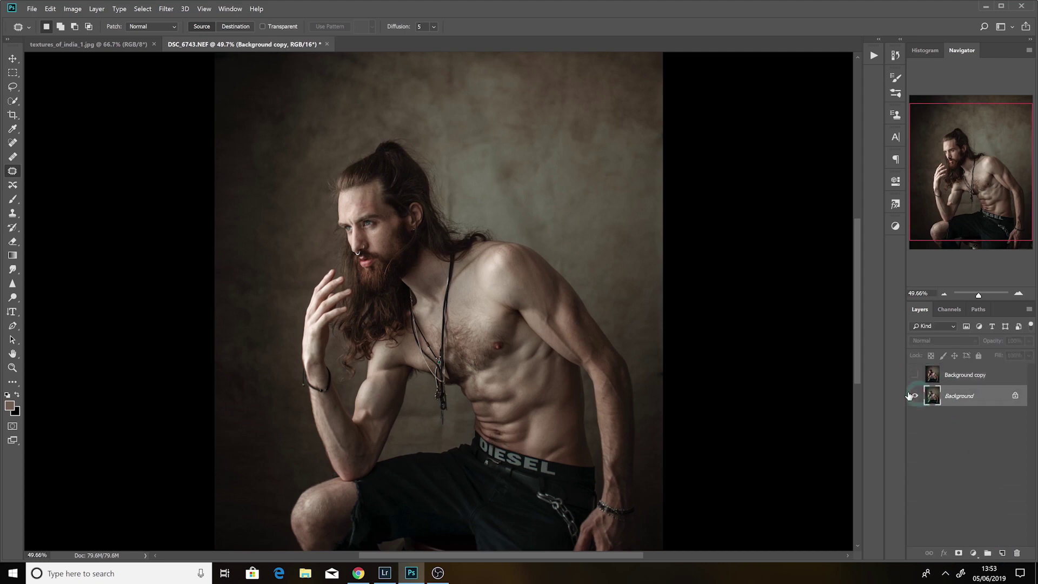
Step: Darken the original Background layer with an Exposure adjustment
click(49, 9)
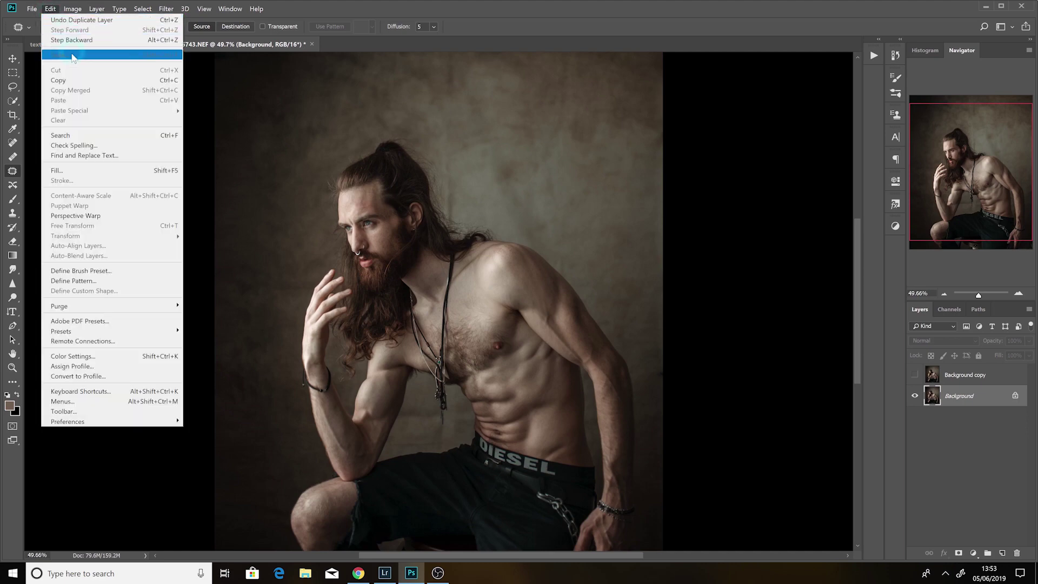
mouse_move(69, 14)
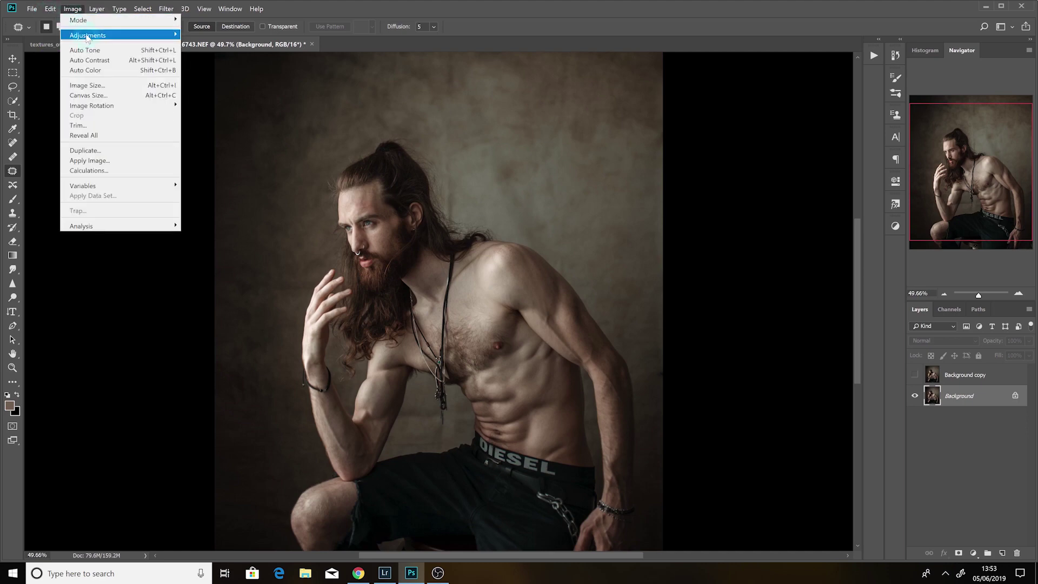
mouse_move(90, 36)
click(198, 65)
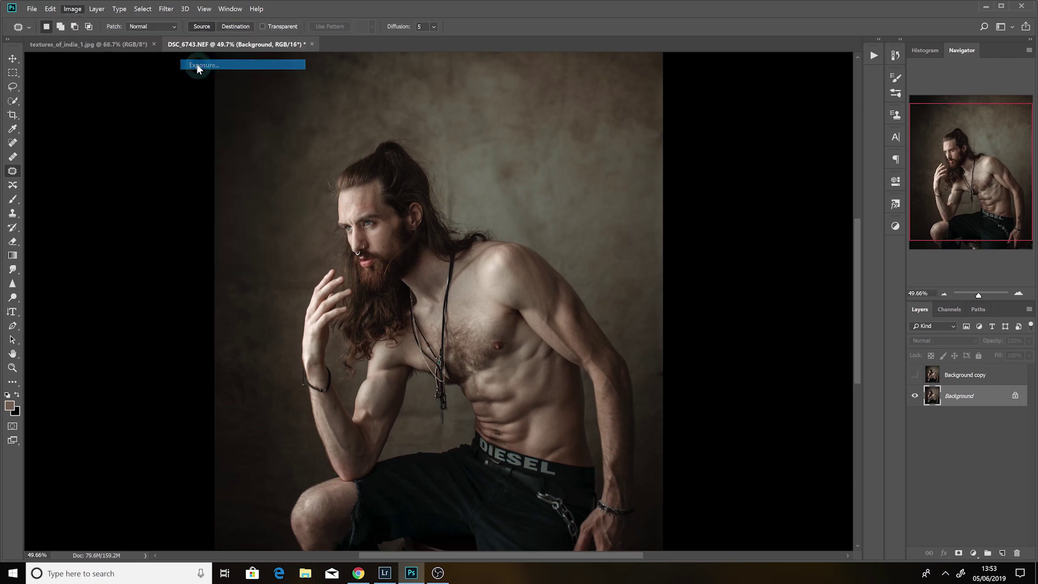
drag(668, 188, 672, 190)
click(755, 115)
Step: Show the brighter copy and erase its backdrop, outer edges and the gap at the man's lap with a soft 1100 px eraser
click(916, 375)
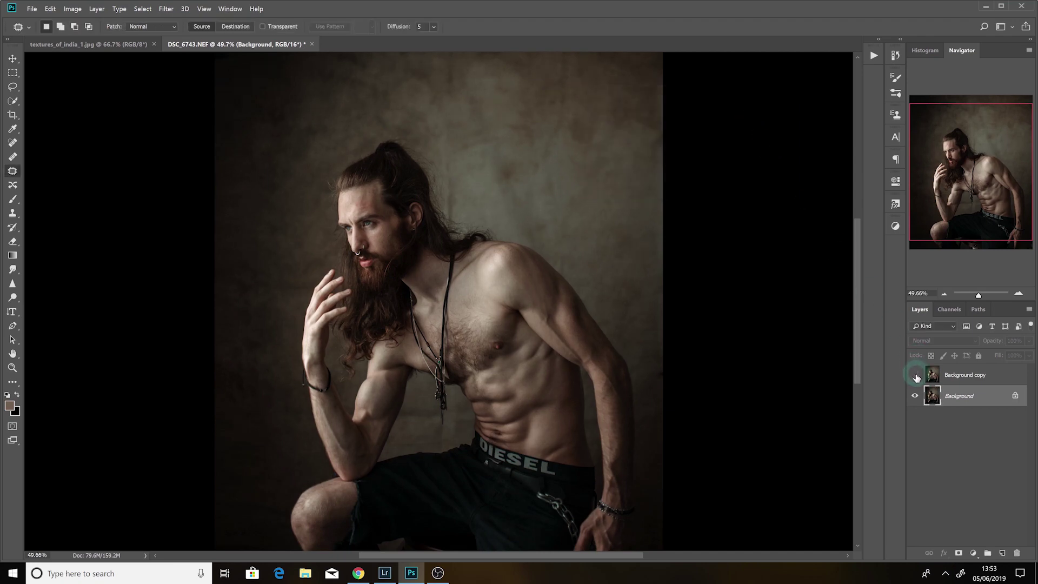
click(933, 374)
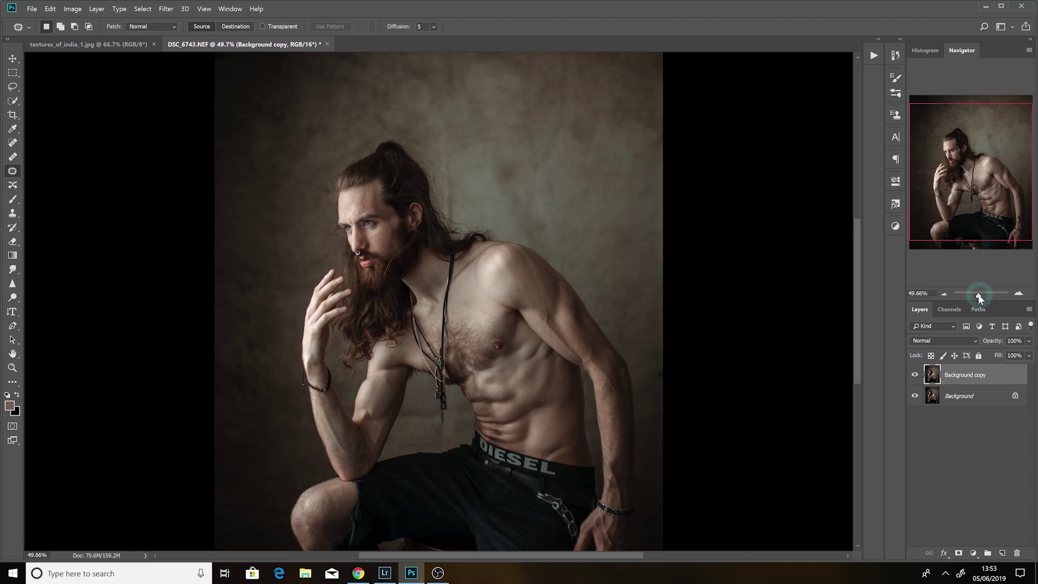
drag(980, 297, 978, 297)
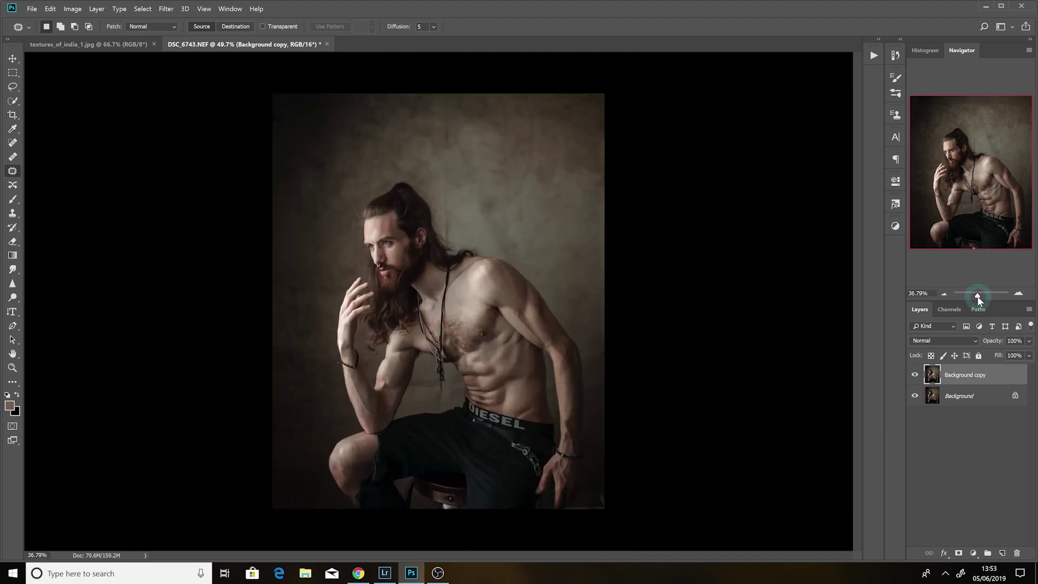
click(13, 243)
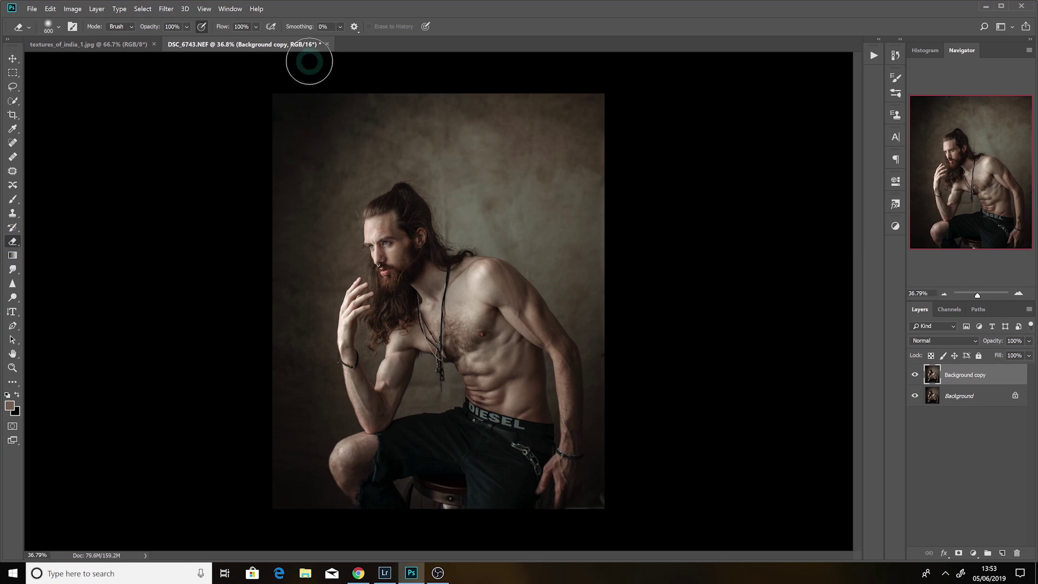
key(bracketright)
key(bracketright)
key(bracketright)
key(bracketright)
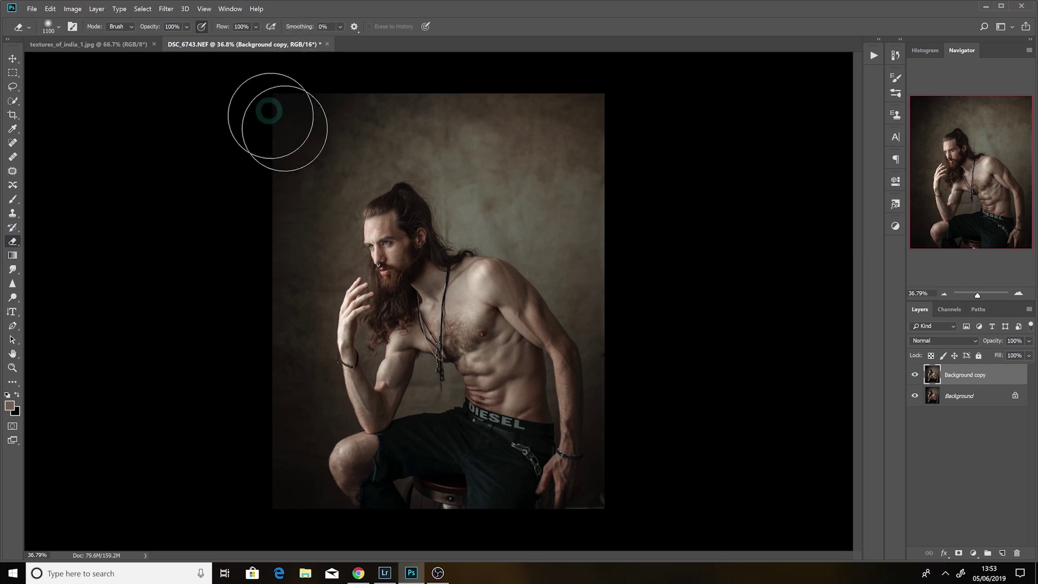
drag(311, 107, 297, 128)
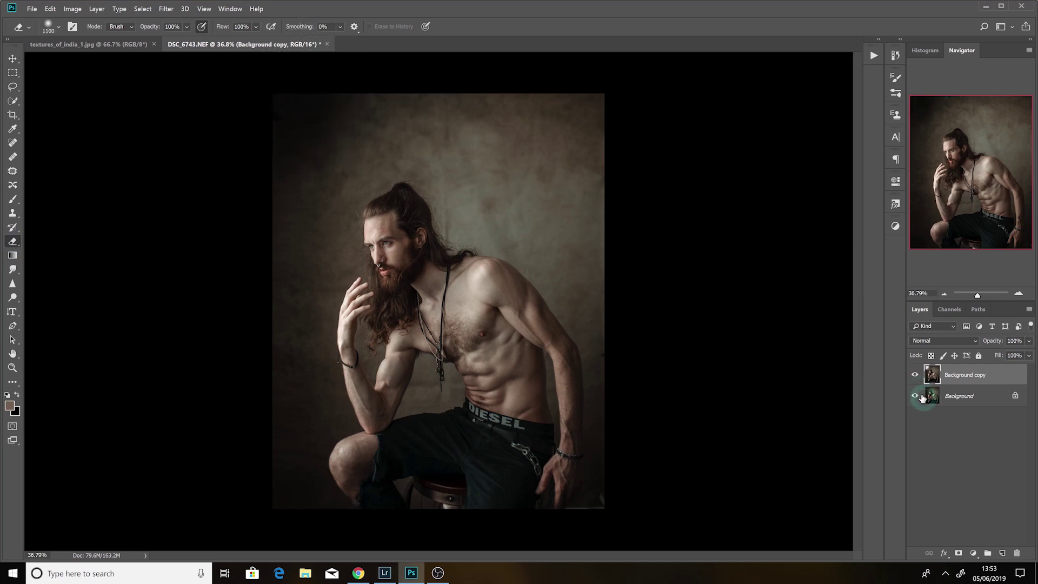
mouse_move(301, 174)
mouse_down()
mouse_move(279, 252)
mouse_move(271, 405)
mouse_move(284, 459)
mouse_move(347, 512)
mouse_move(523, 513)
mouse_move(556, 477)
mouse_move(582, 415)
mouse_move(590, 327)
mouse_move(579, 119)
mouse_move(547, 130)
mouse_move(416, 92)
mouse_move(509, 190)
mouse_move(498, 232)
mouse_up()
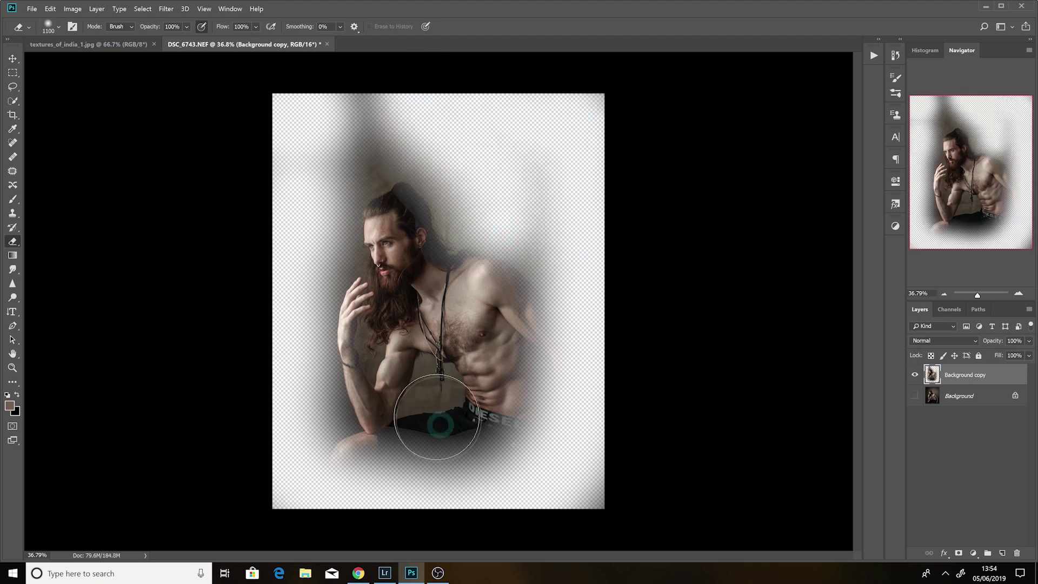
click(428, 386)
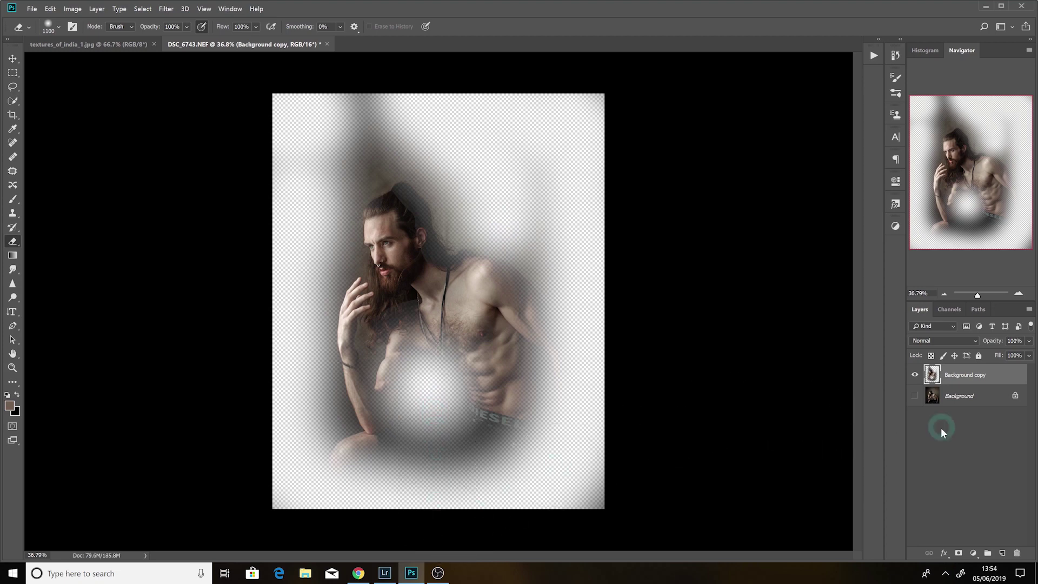
Step: Show the darkened Background layer again and flatten it together with the partly erased copy
click(915, 395)
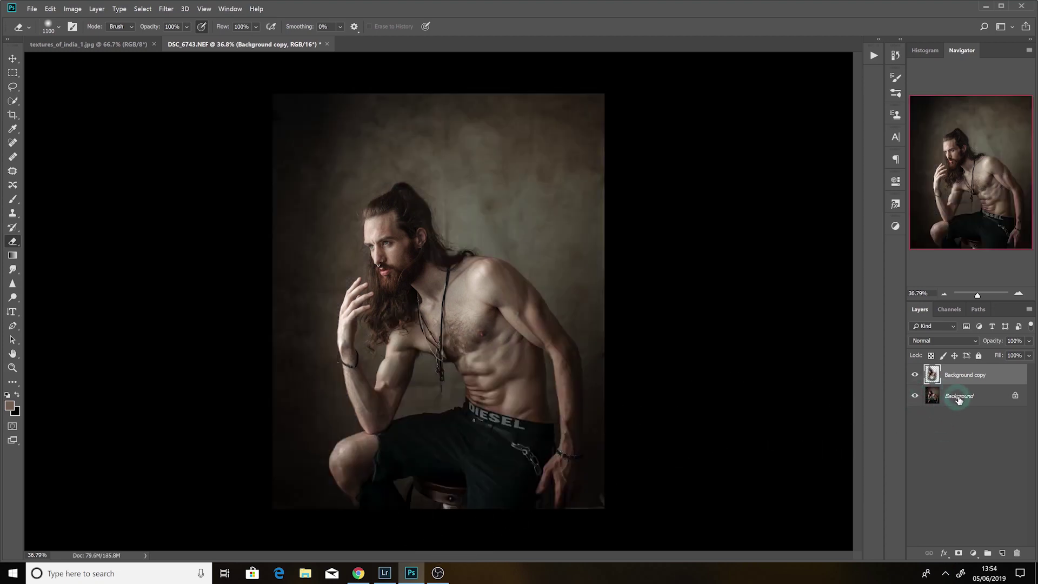
right_click(958, 399)
click(931, 495)
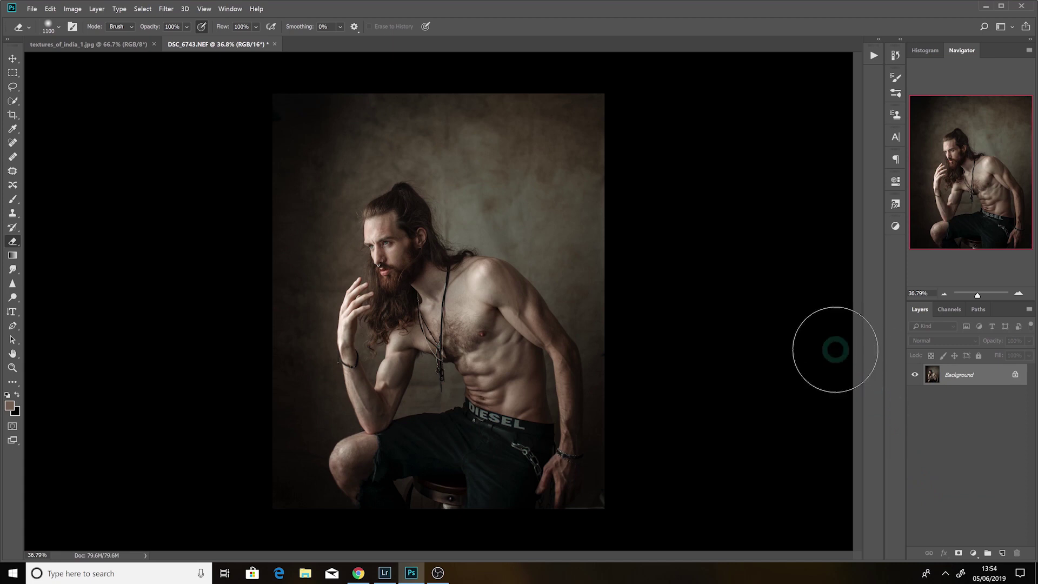
Step: Apply the Color Efex Pro 4 Darken / Lighten Center filter to the flattened image, with its centre placed on the man's face
click(954, 375)
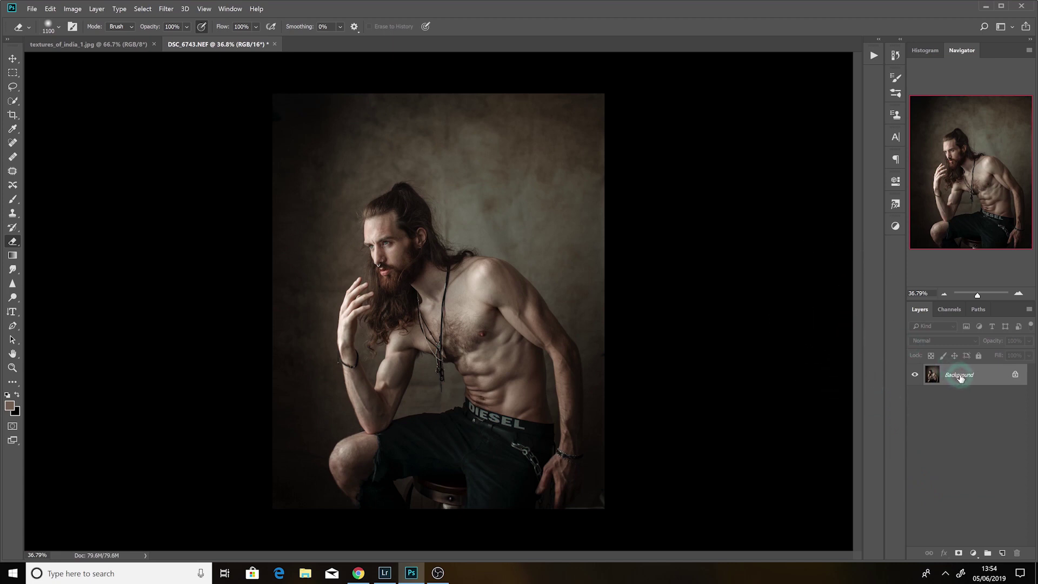
click(168, 16)
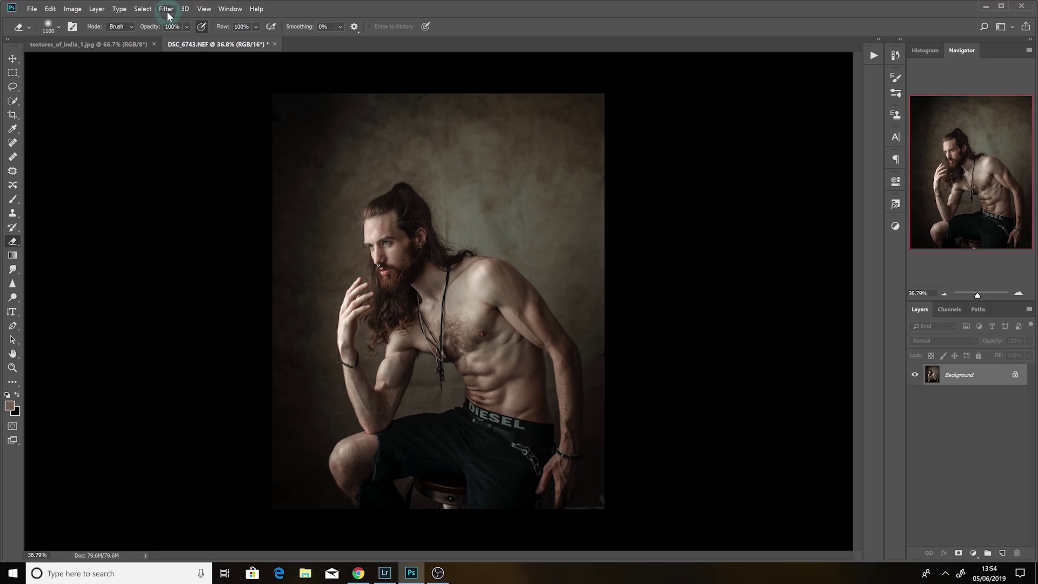
mouse_move(216, 262)
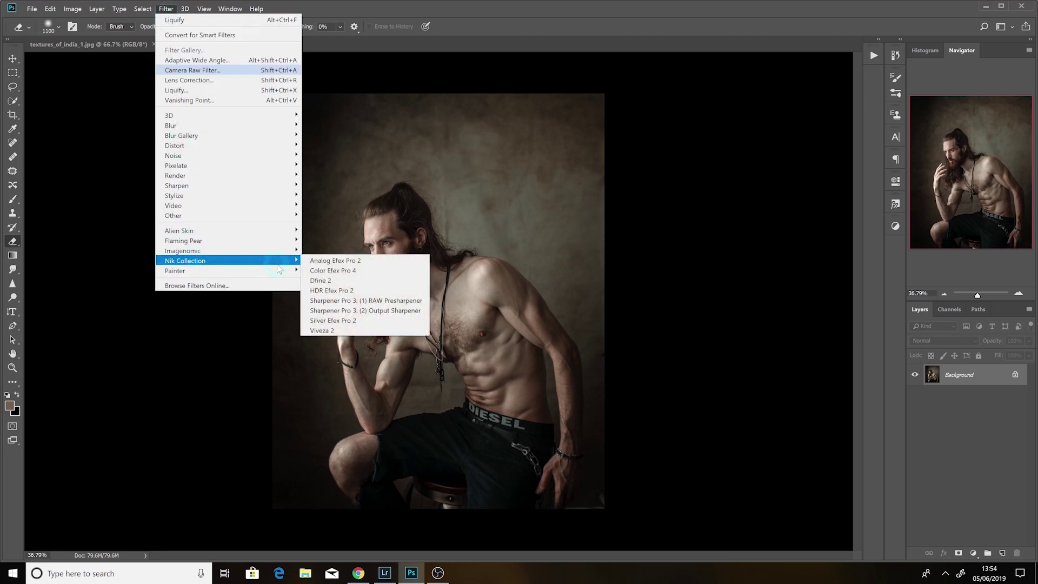
click(320, 272)
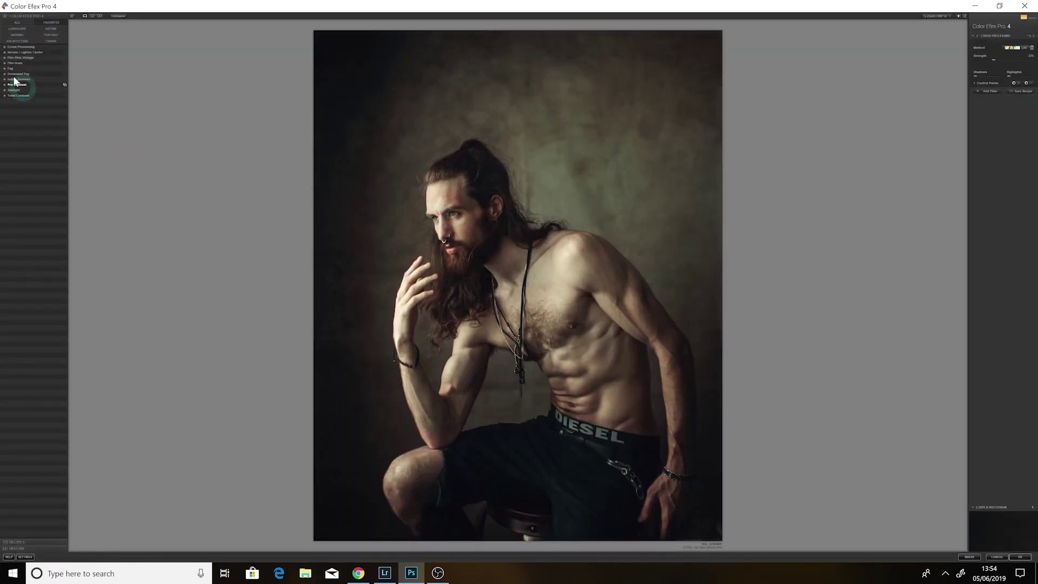
click(22, 53)
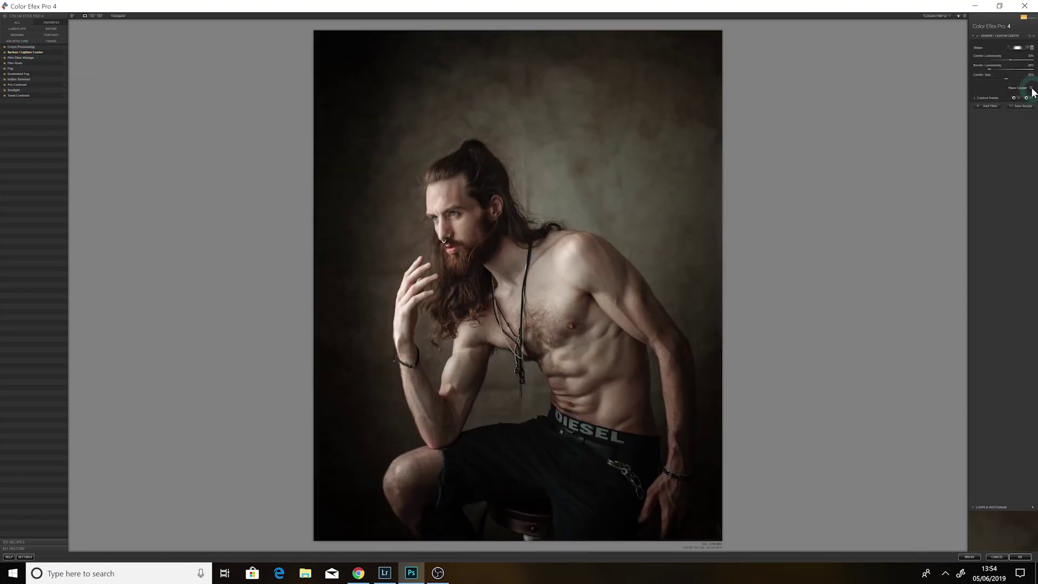
click(469, 229)
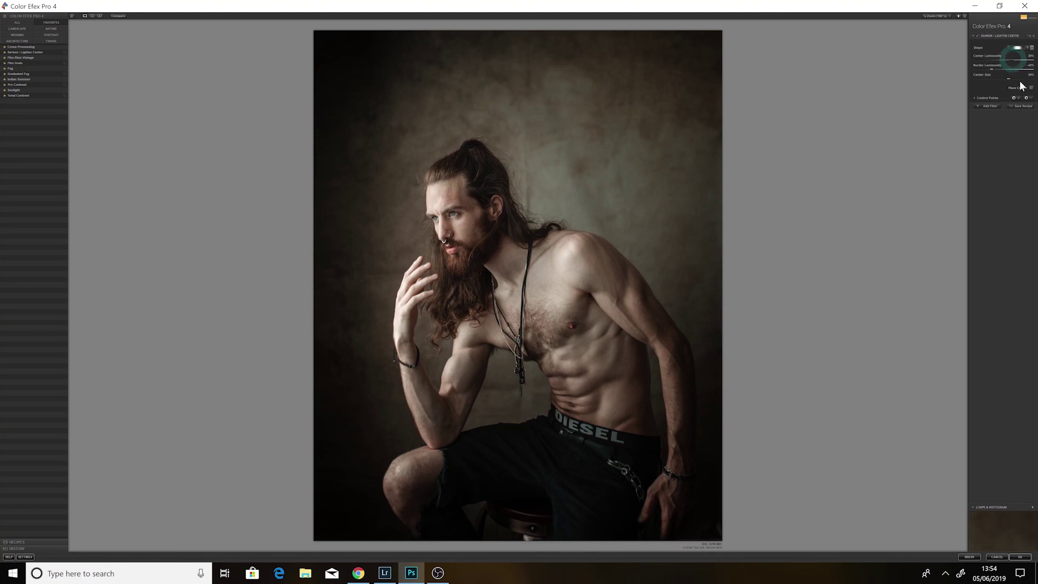
click(1020, 557)
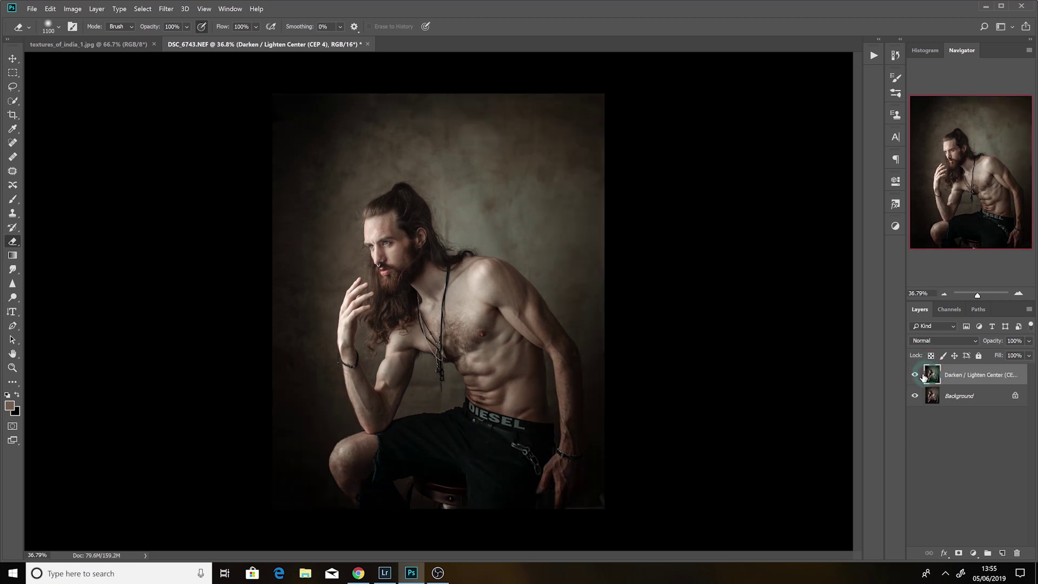
Step: Compare the image with and without the Darken / Lighten Center layer, leave it shown, and flatten the image
click(918, 374)
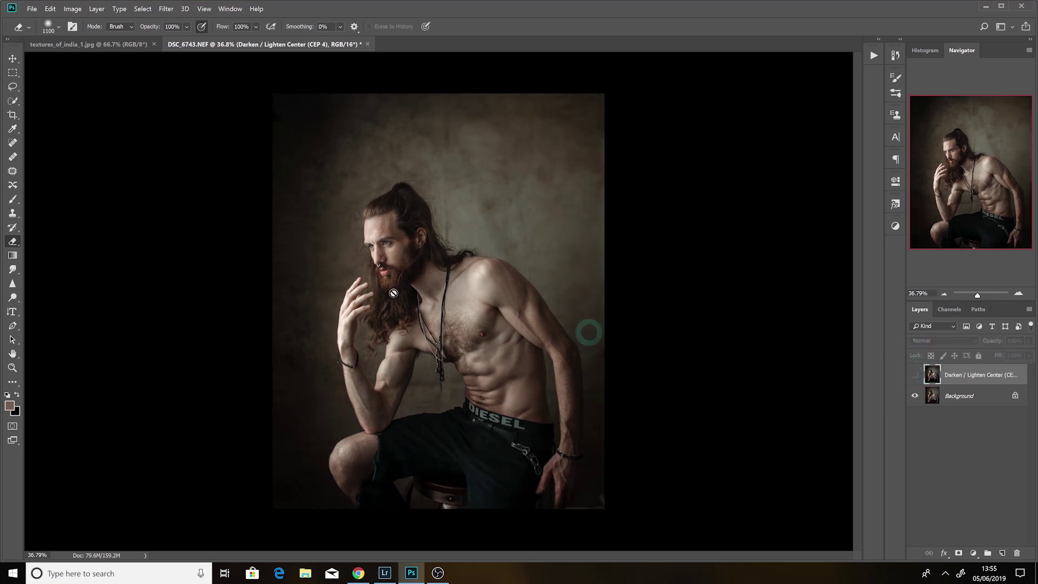
click(914, 375)
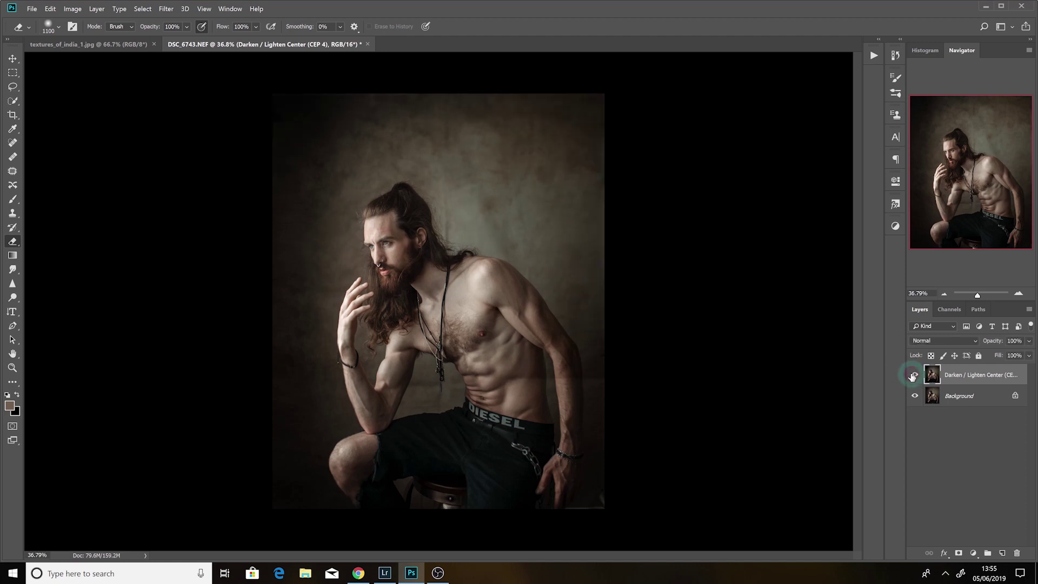
click(955, 396)
right_click(955, 396)
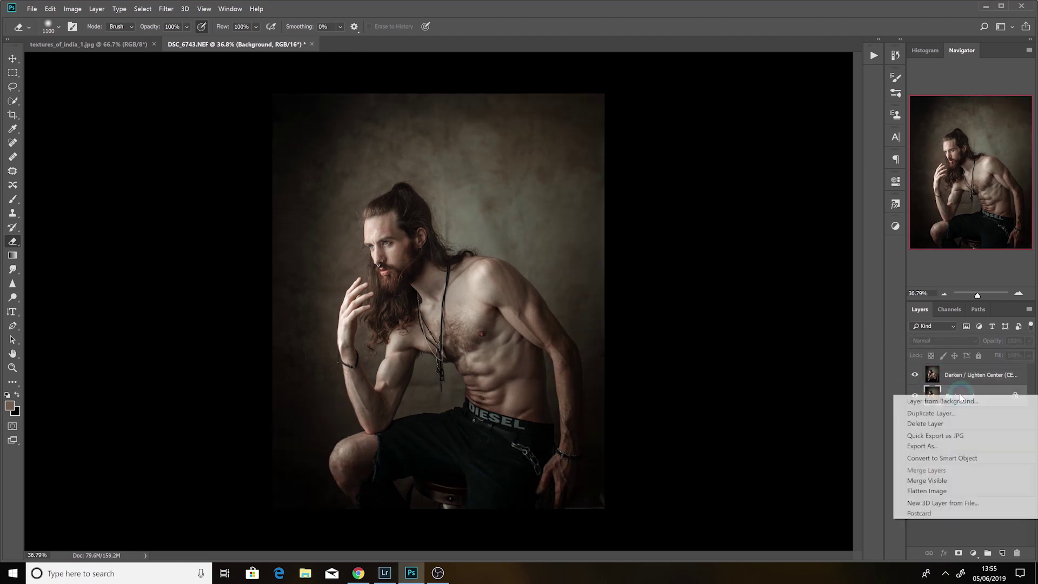
click(931, 491)
Step: Duplicate the flattened Background layer twice, hide the upper copy and select the lower one
drag(995, 480, 1002, 553)
drag(985, 378, 1002, 553)
click(915, 375)
click(933, 396)
Step: Blur the lower Background copy with a 4.3 px Gaussian Blur, checking the effect on the man's cheek
drag(980, 295, 984, 295)
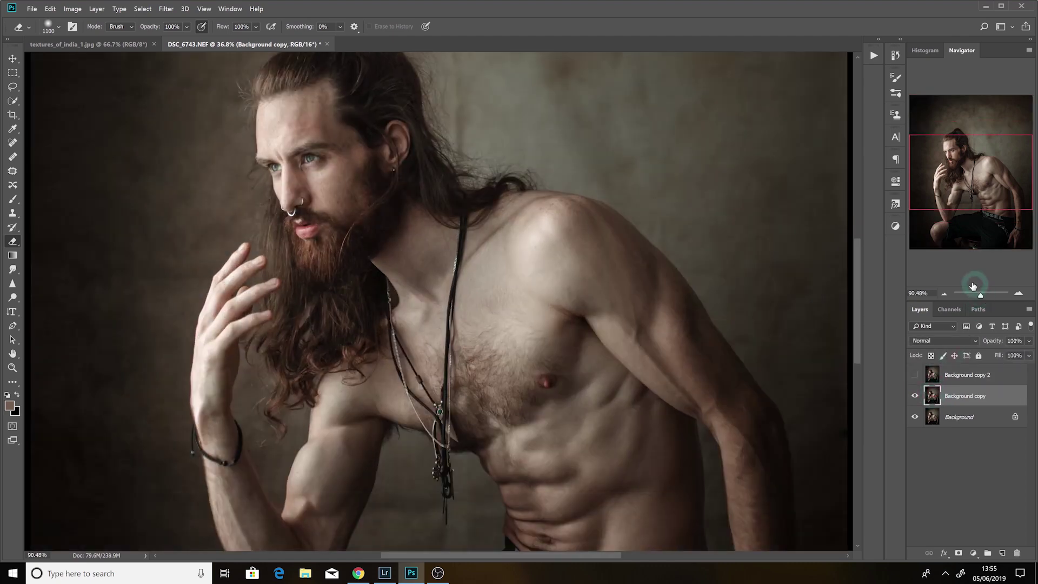
click(167, 9)
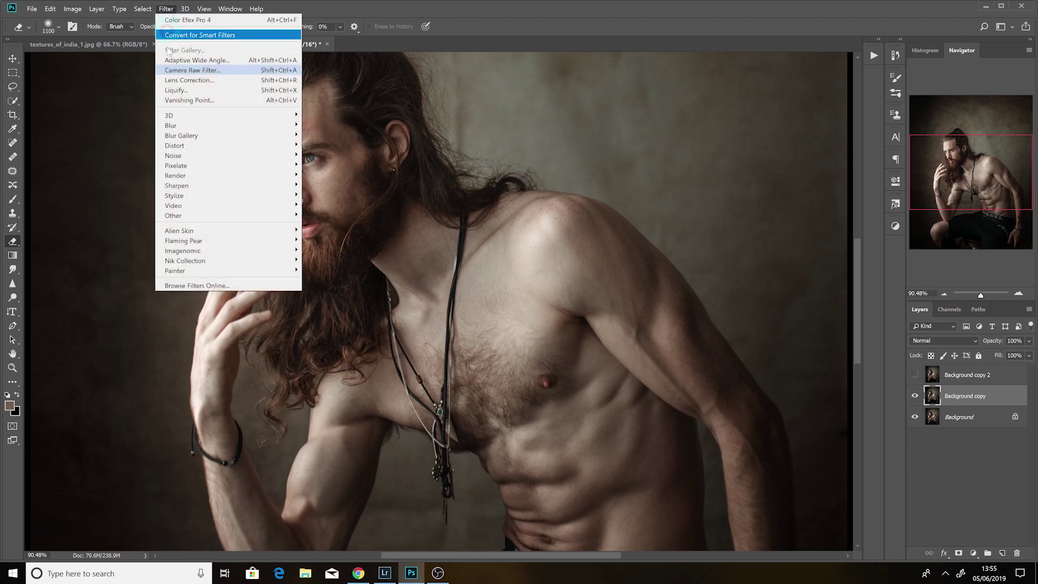
mouse_move(280, 140)
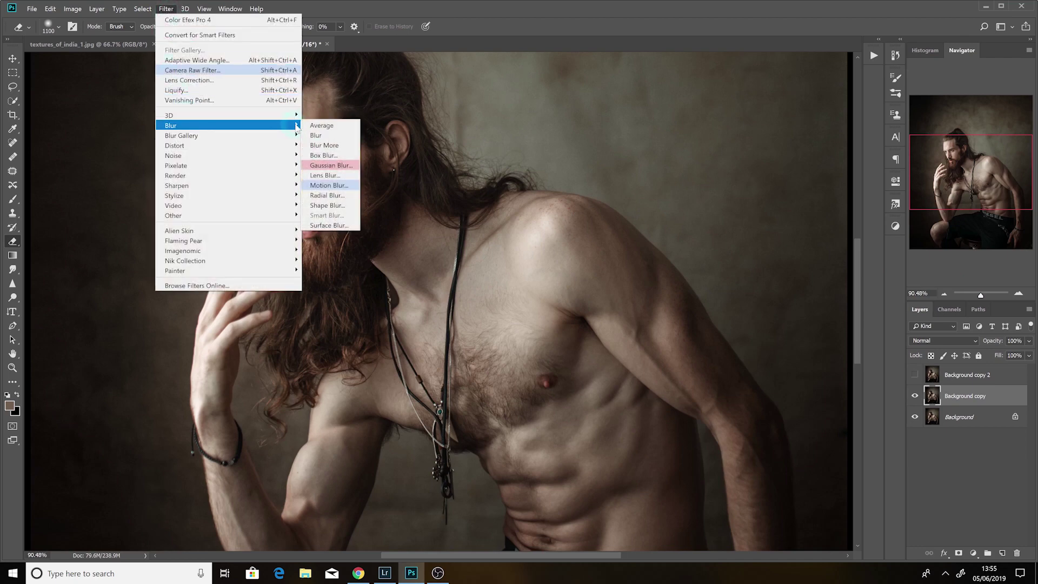
click(328, 165)
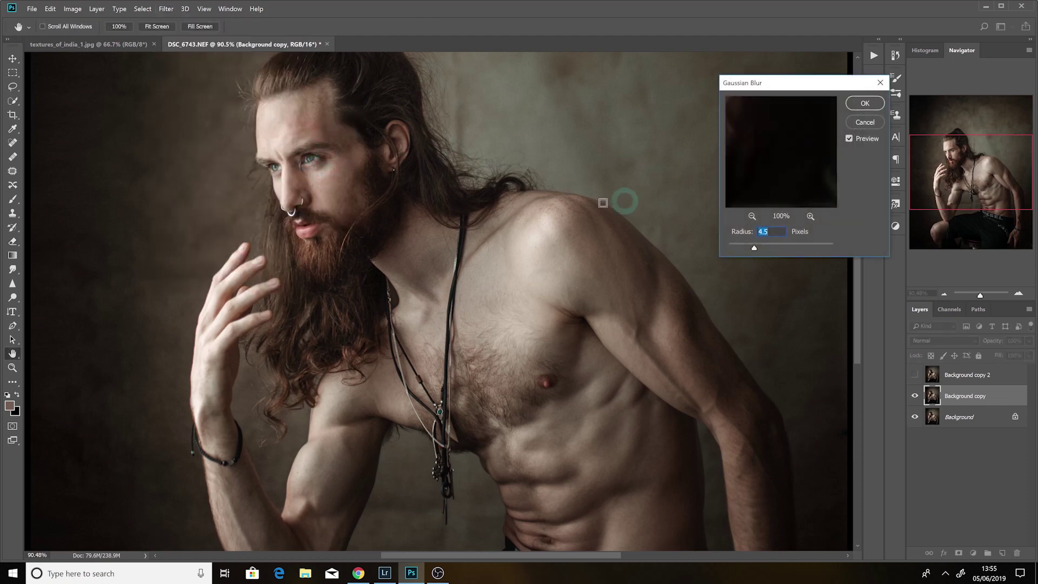
click(322, 181)
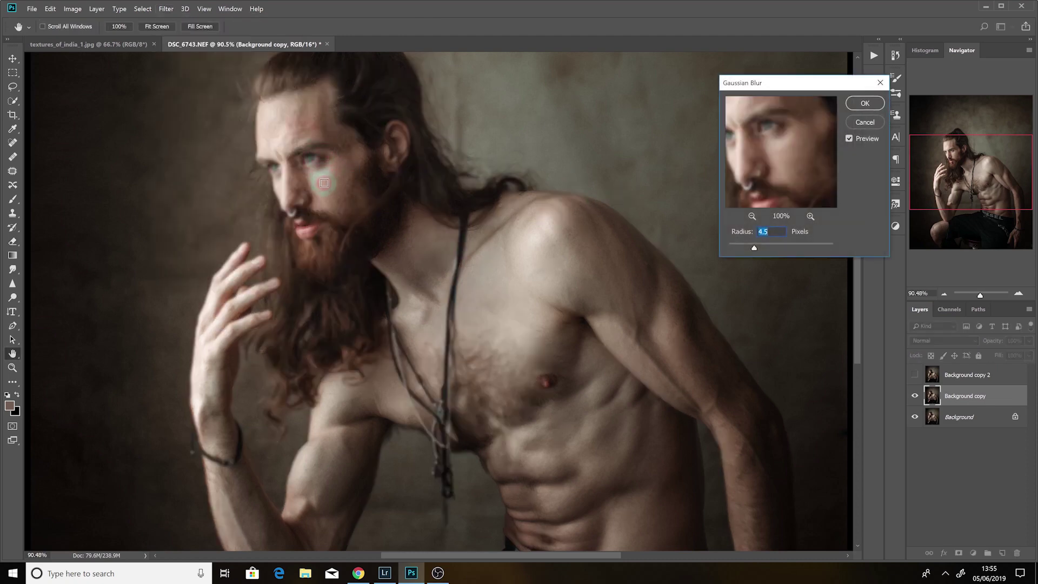
drag(755, 248, 756, 250)
click(810, 216)
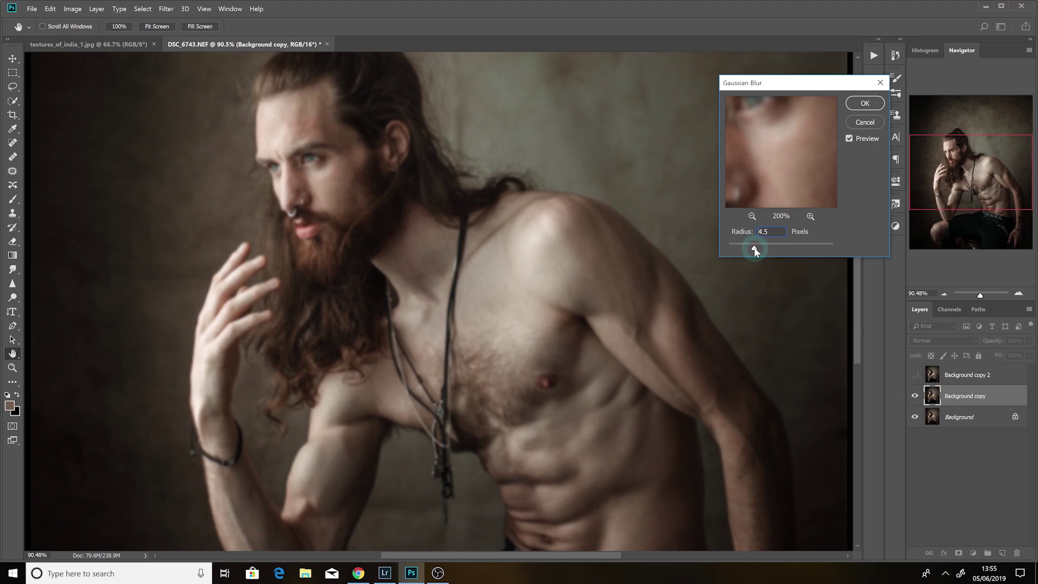
drag(754, 250, 754, 248)
click(855, 108)
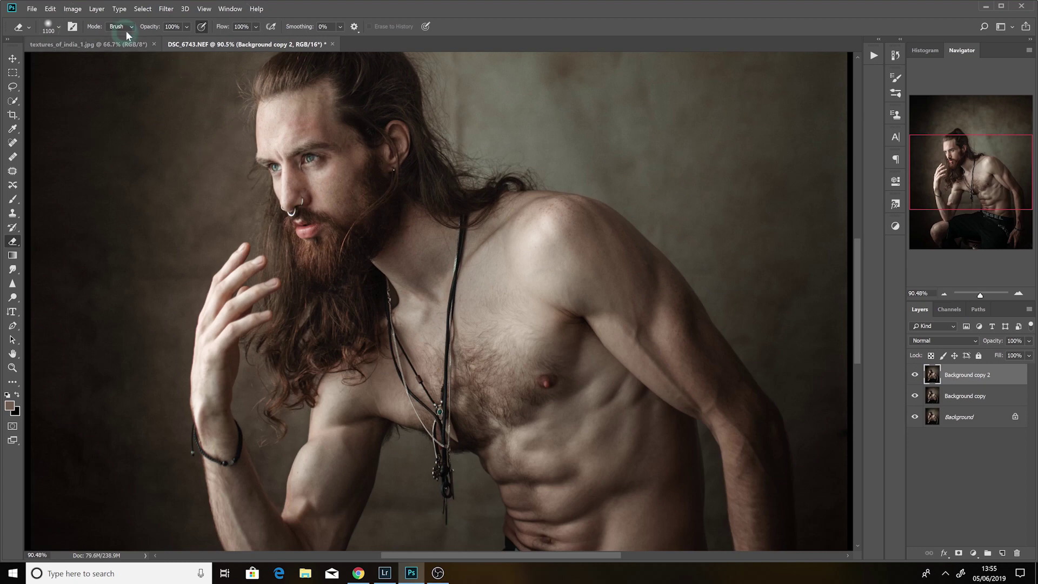
Step: Use Apply Image on Background copy 2 with Background copy as source layer, Subtract blending, scale 2 and offset 128
click(73, 9)
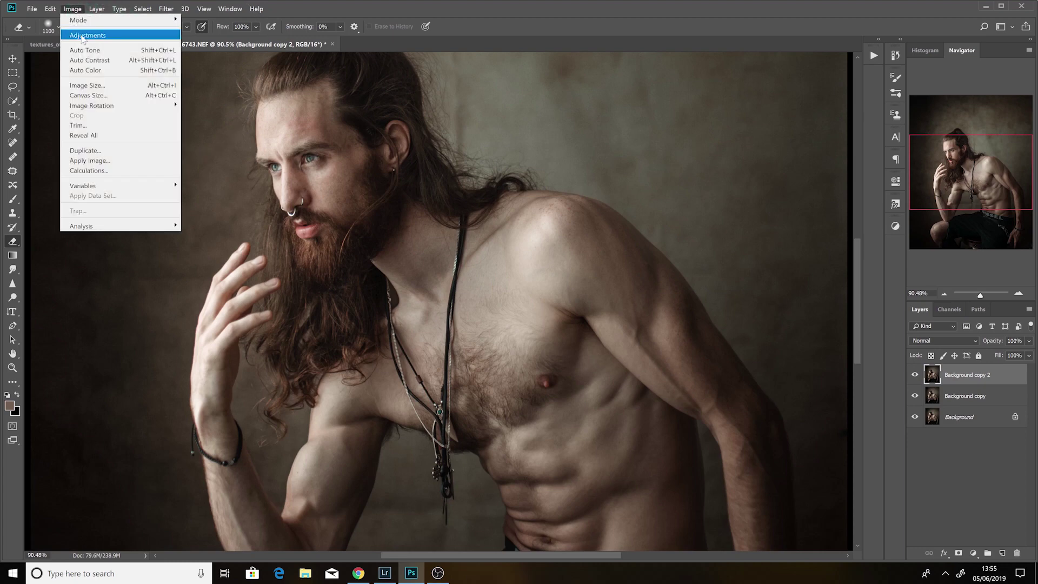
click(90, 160)
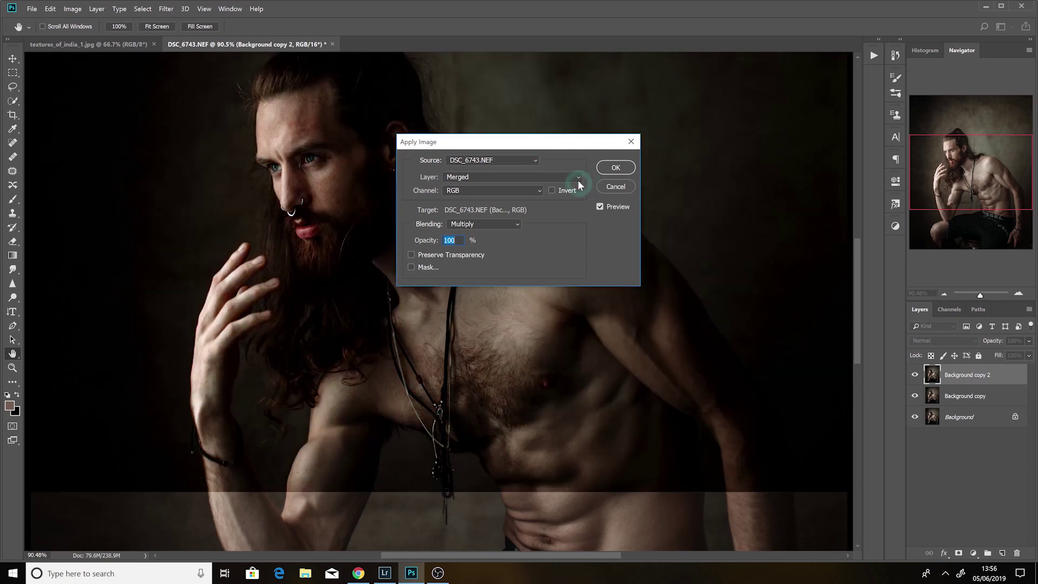
click(579, 177)
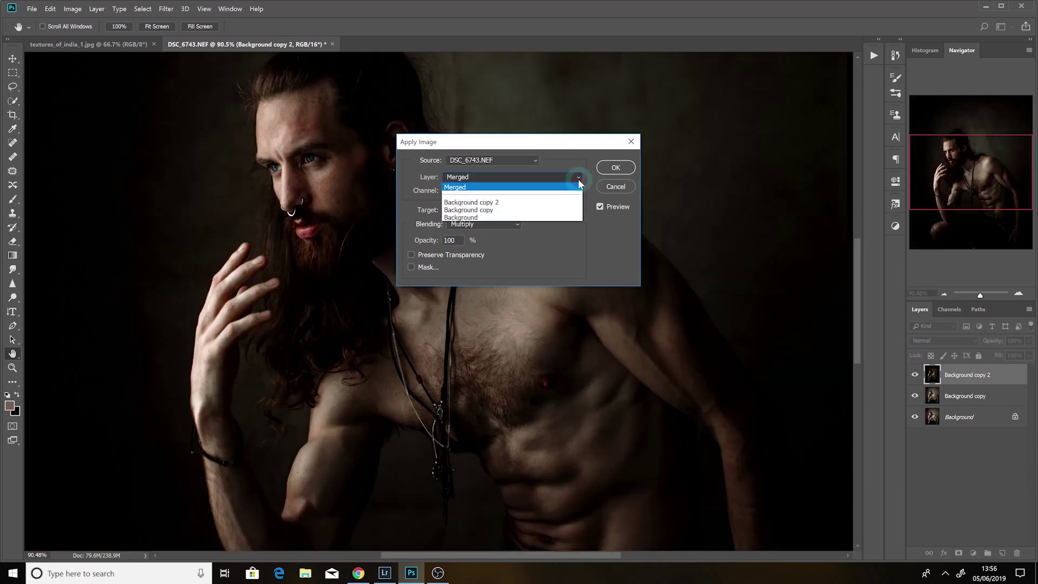
click(490, 211)
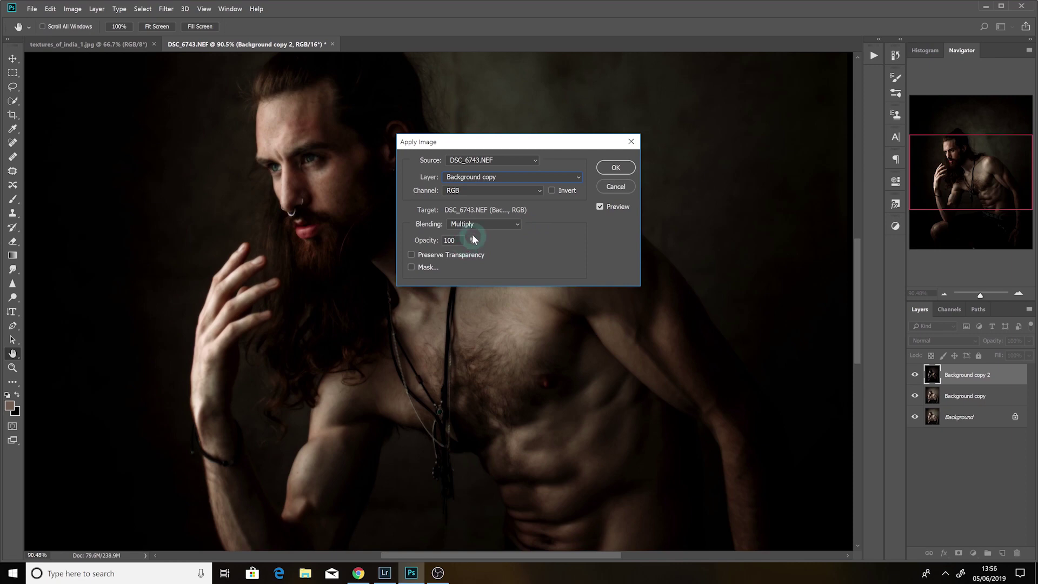
click(518, 224)
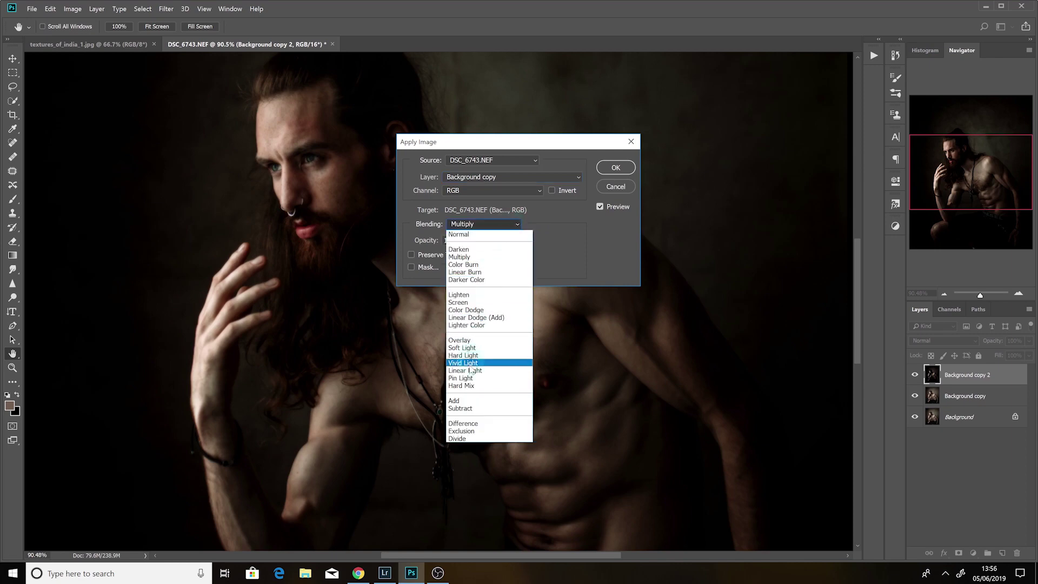
click(463, 408)
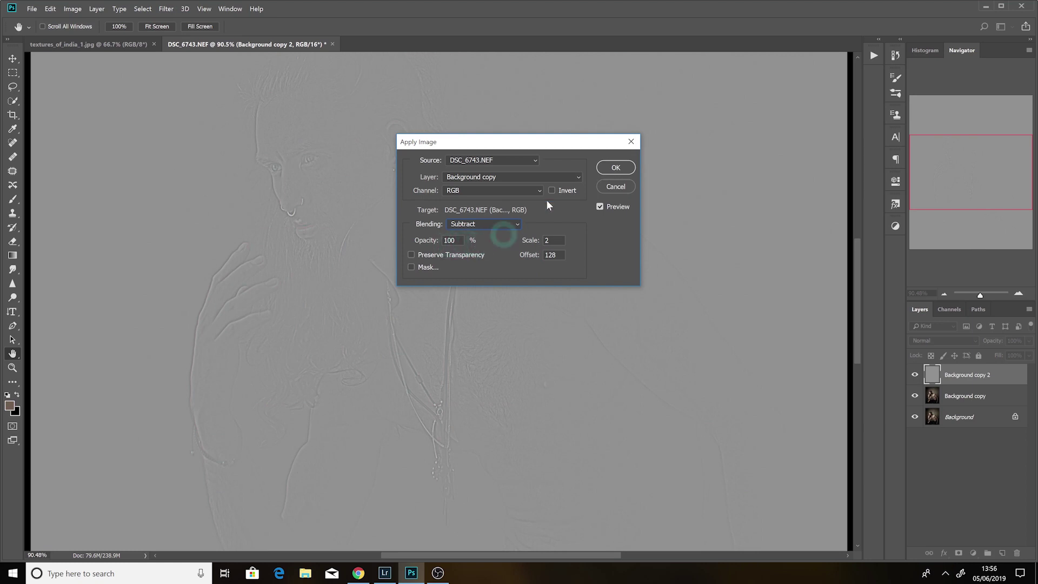
click(614, 167)
Step: Set the blend mode of the grey Background copy 2 layer to Linear Light
key(e)
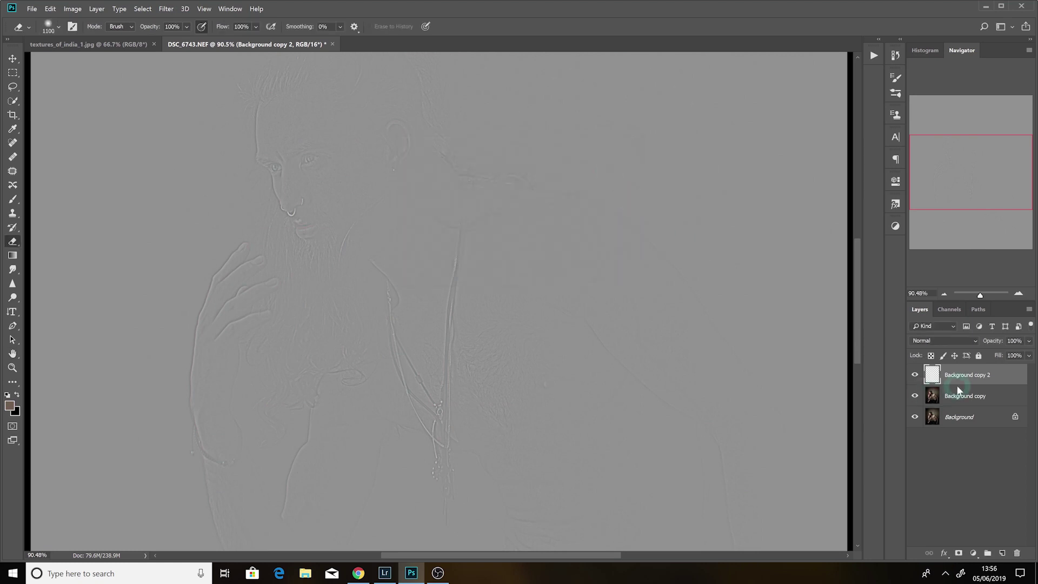
click(975, 342)
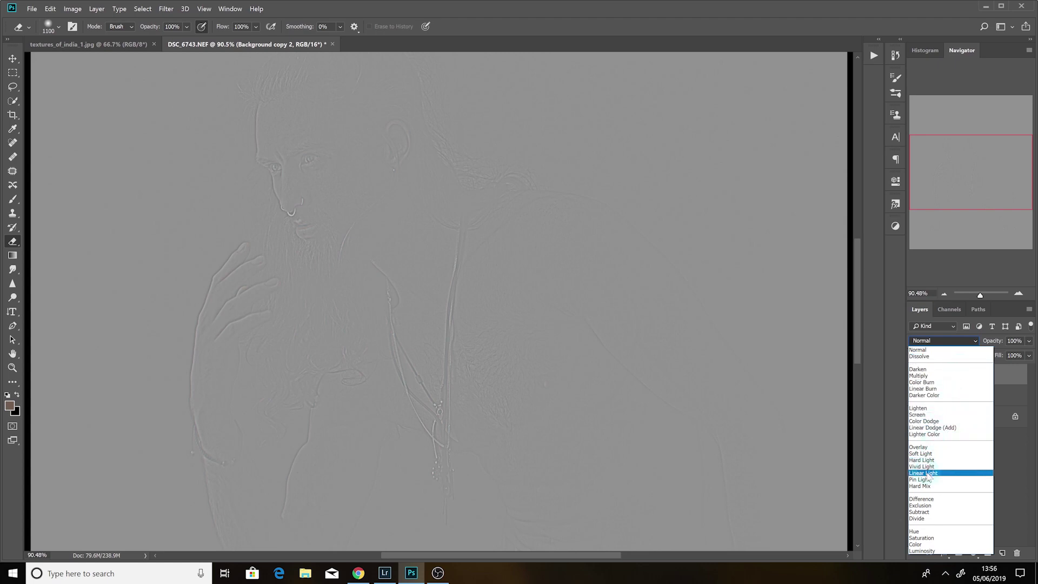
click(929, 474)
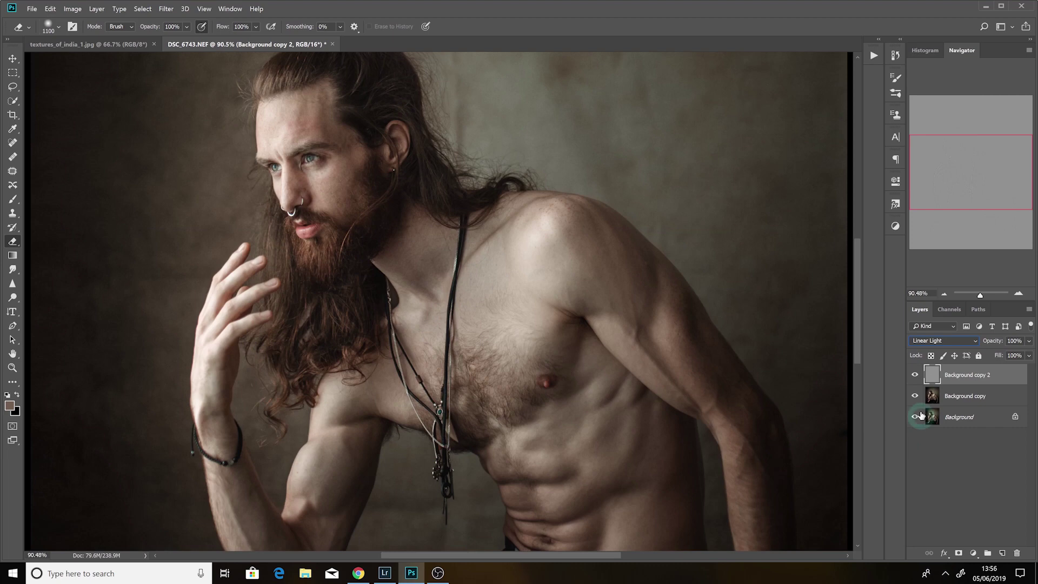
Step: Add an empty layer between the two Background copies, then group all three layers and expand the group
click(1003, 553)
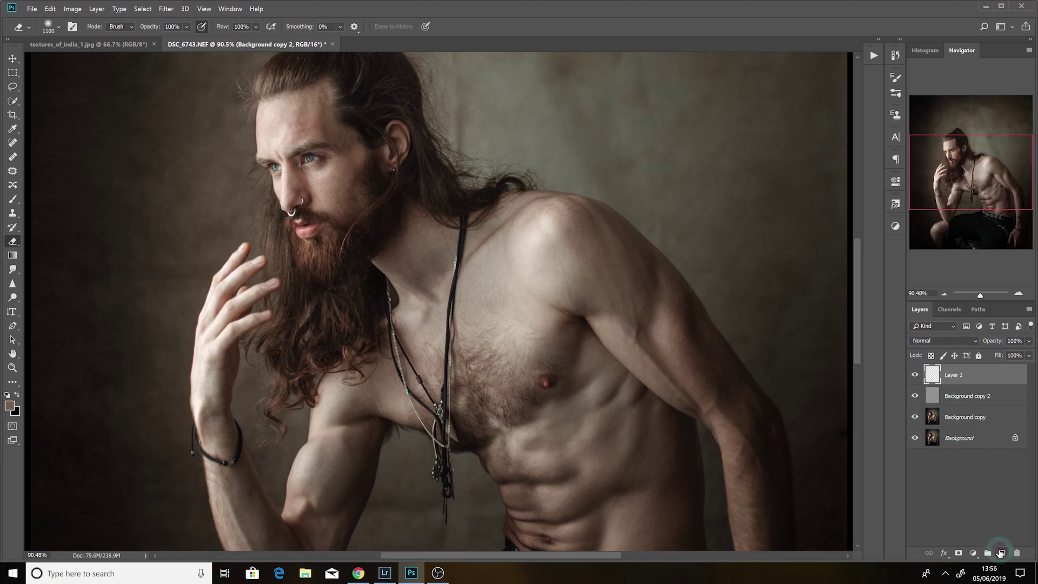
drag(962, 377, 963, 406)
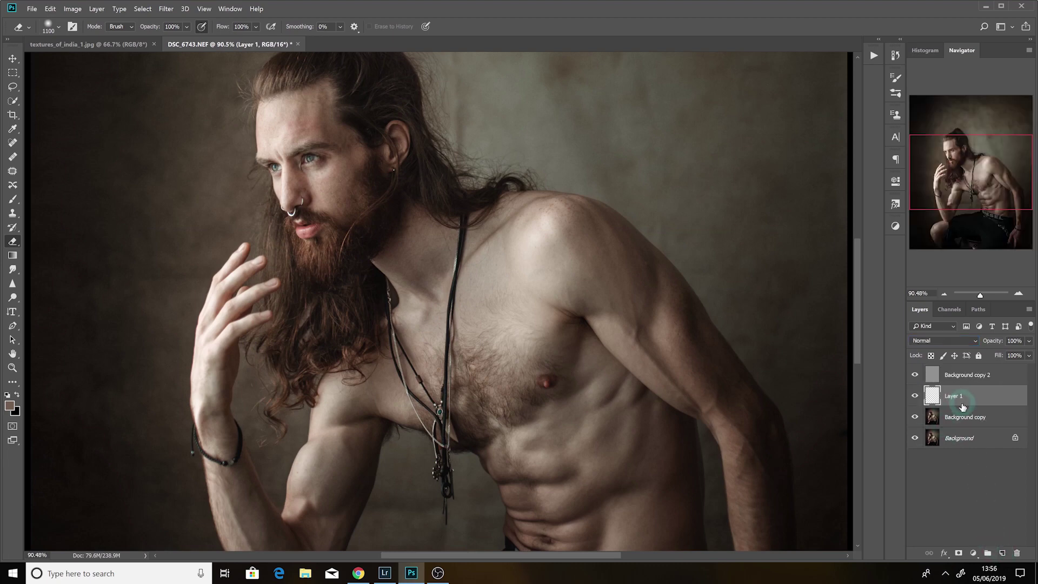
click(958, 378)
shift+click(965, 415)
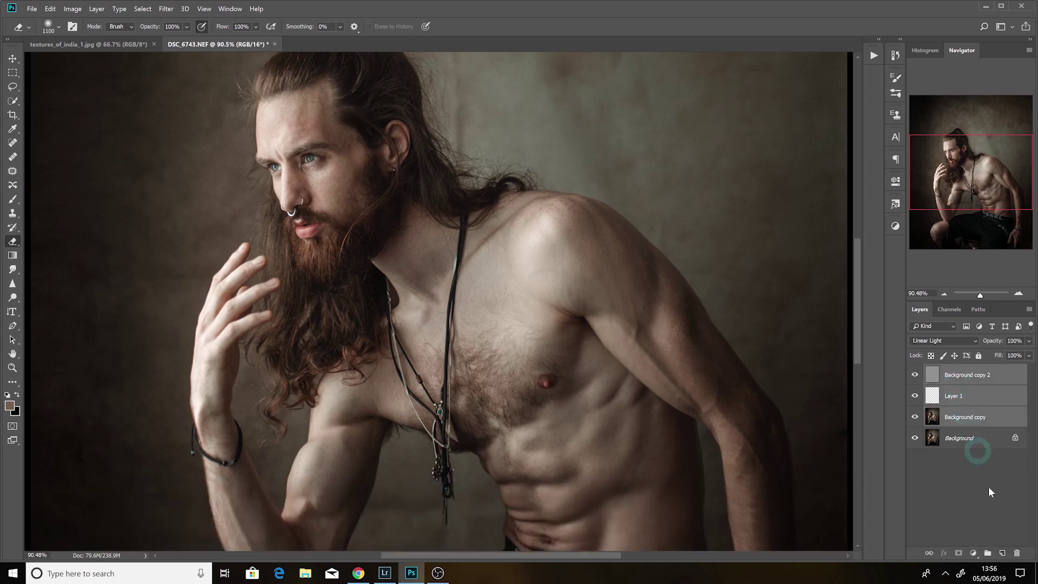
click(987, 553)
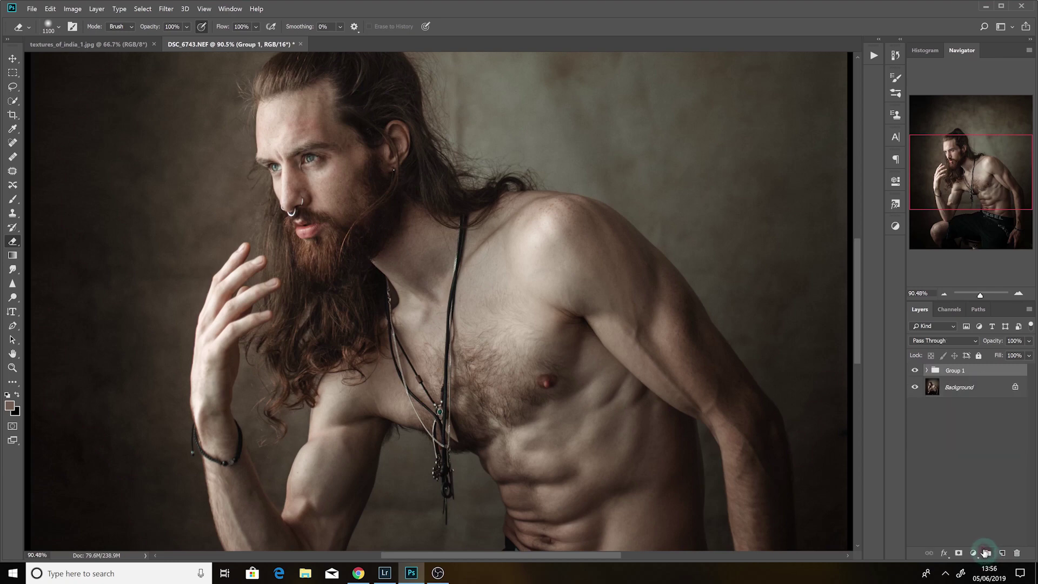
click(927, 371)
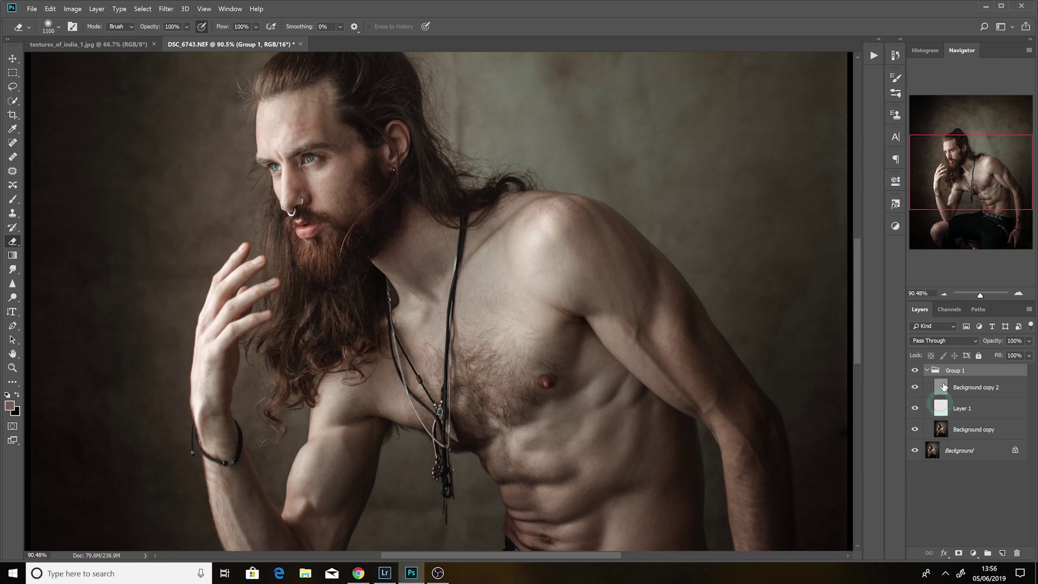
Step: Lasso the man's forehead on the blurred Background copy layer and apply a 4.3 px Gaussian Blur to it twice
click(941, 429)
drag(981, 298, 979, 295)
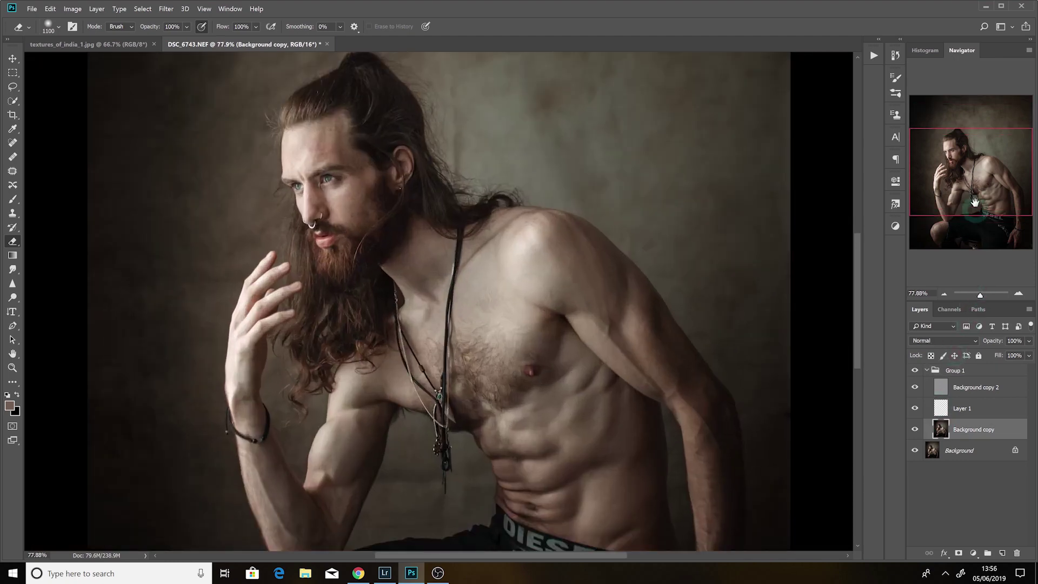
drag(971, 186, 947, 176)
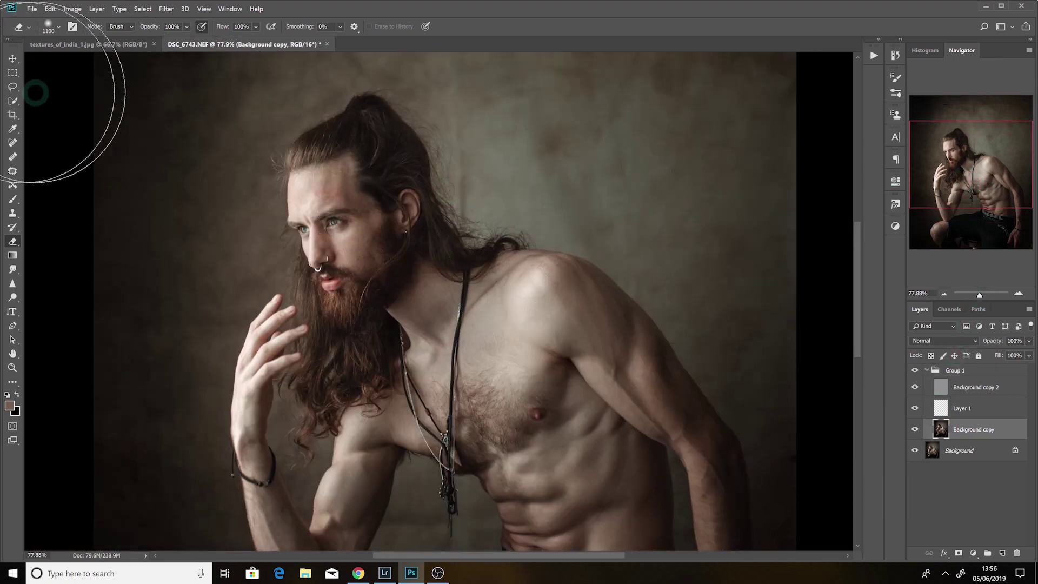
click(13, 86)
click(312, 184)
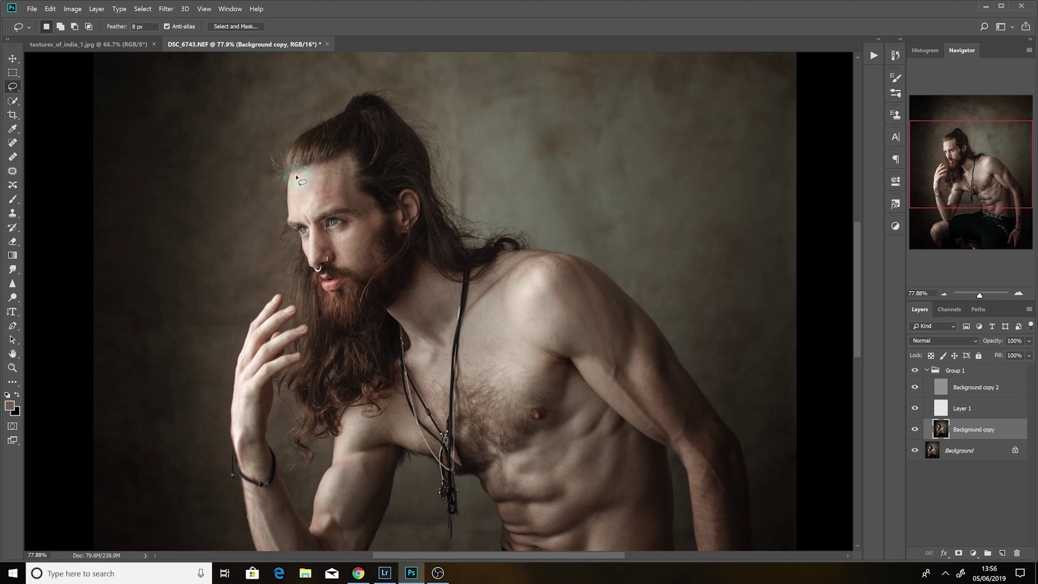
mouse_move(326, 167)
mouse_down()
mouse_move(349, 188)
mouse_move(328, 210)
mouse_up()
drag(293, 176, 291, 180)
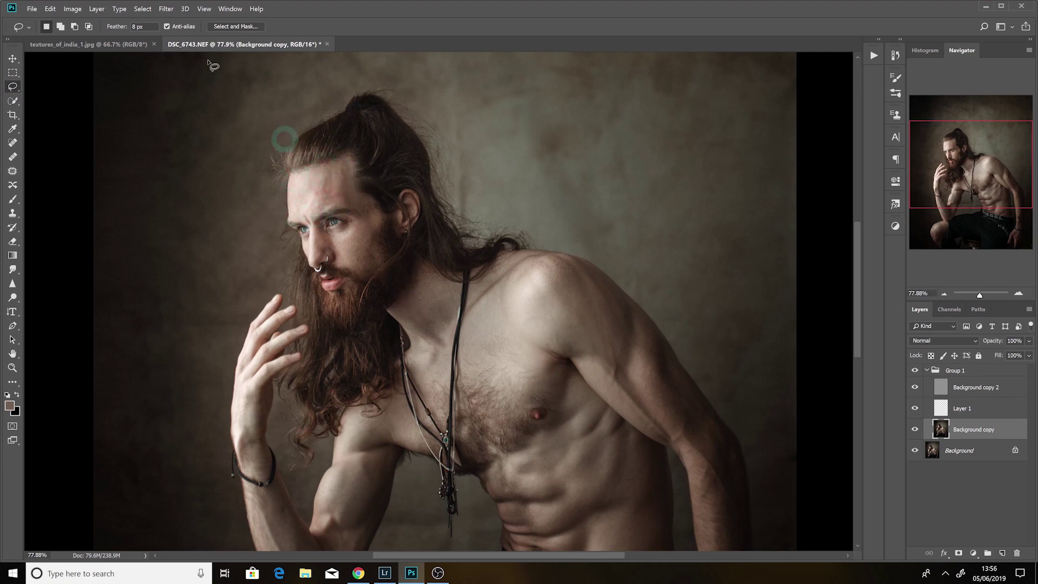
click(166, 8)
mouse_move(296, 126)
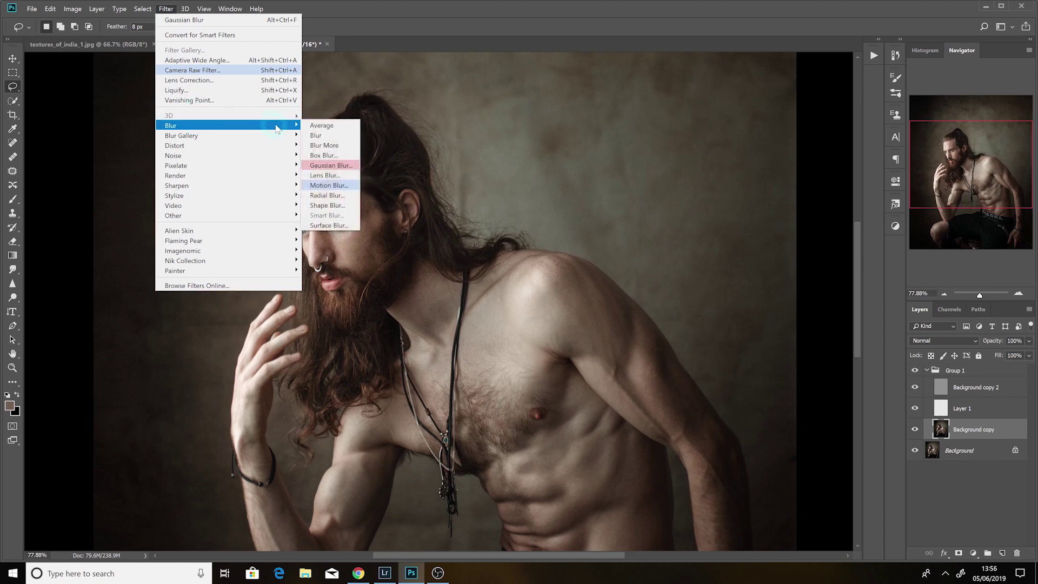
click(329, 165)
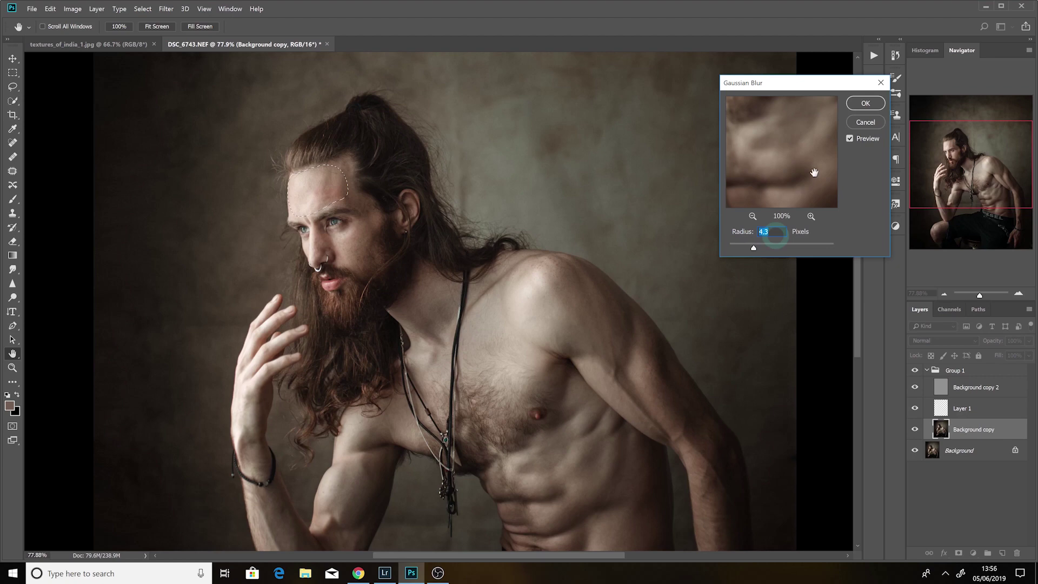
click(865, 105)
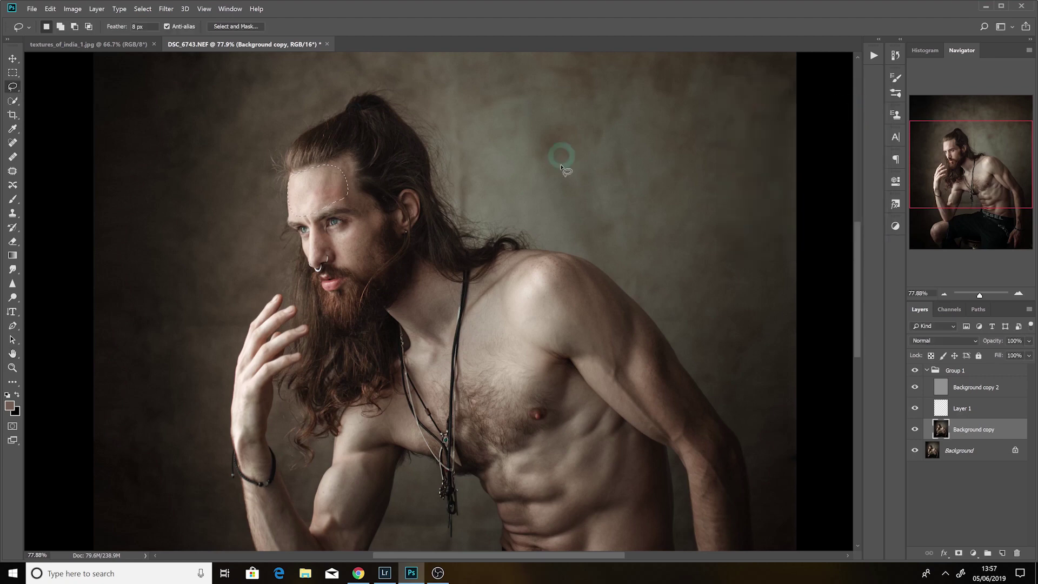
click(166, 9)
click(175, 20)
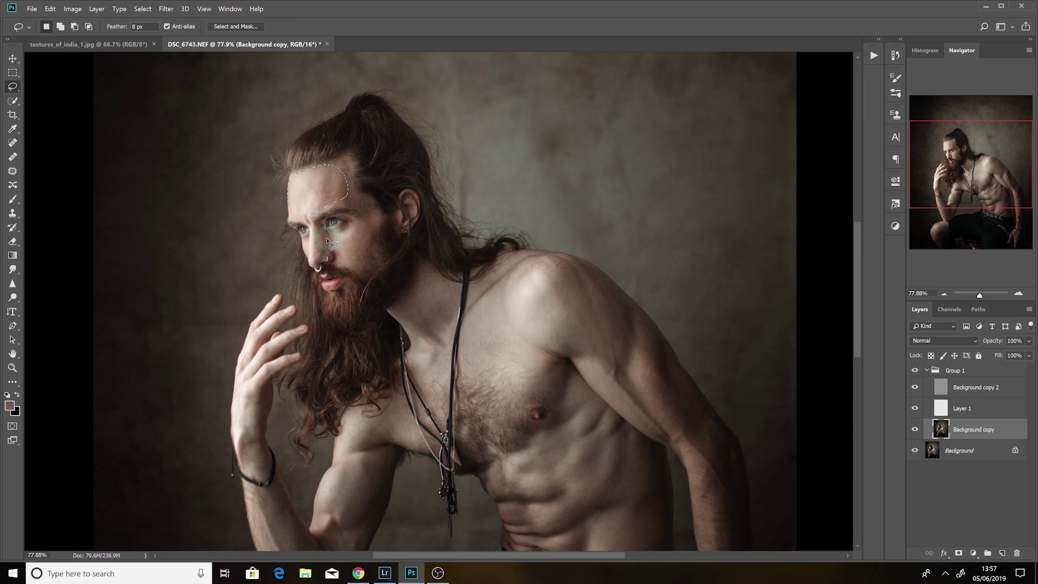
Step: Lasso the man's cheek beside the nose and repeat the same Gaussian Blur on it
mouse_move(355, 272)
mouse_down()
mouse_move(377, 229)
mouse_move(328, 233)
mouse_move(340, 263)
mouse_up()
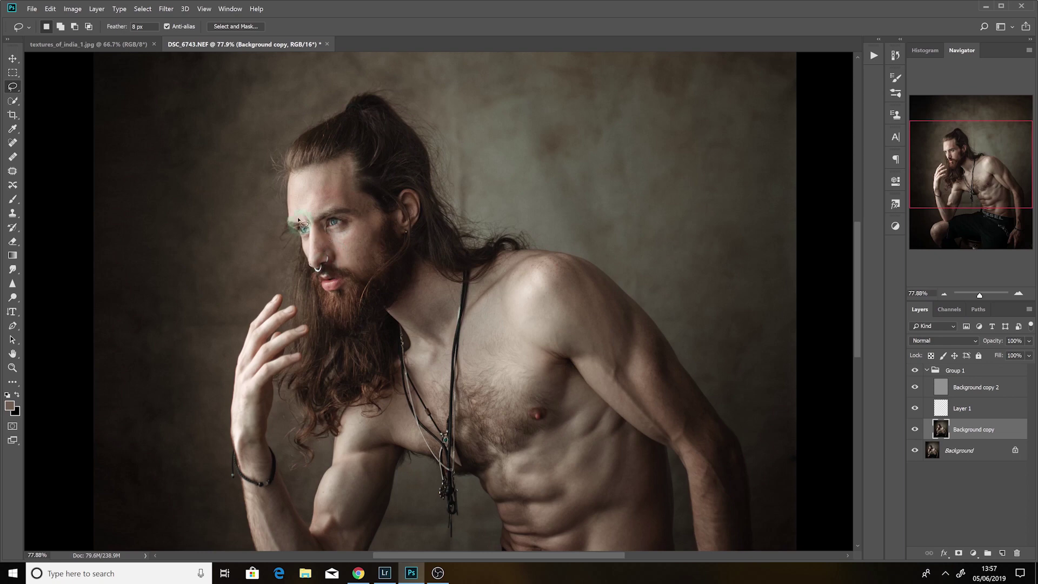
click(166, 9)
click(171, 20)
Step: Lasso the skin on the man's neck and repeat the last Gaussian Blur there
mouse_move(426, 271)
mouse_down()
mouse_move(450, 302)
mouse_move(450, 335)
mouse_move(433, 349)
mouse_move(410, 332)
mouse_move(403, 309)
mouse_move(420, 276)
mouse_up()
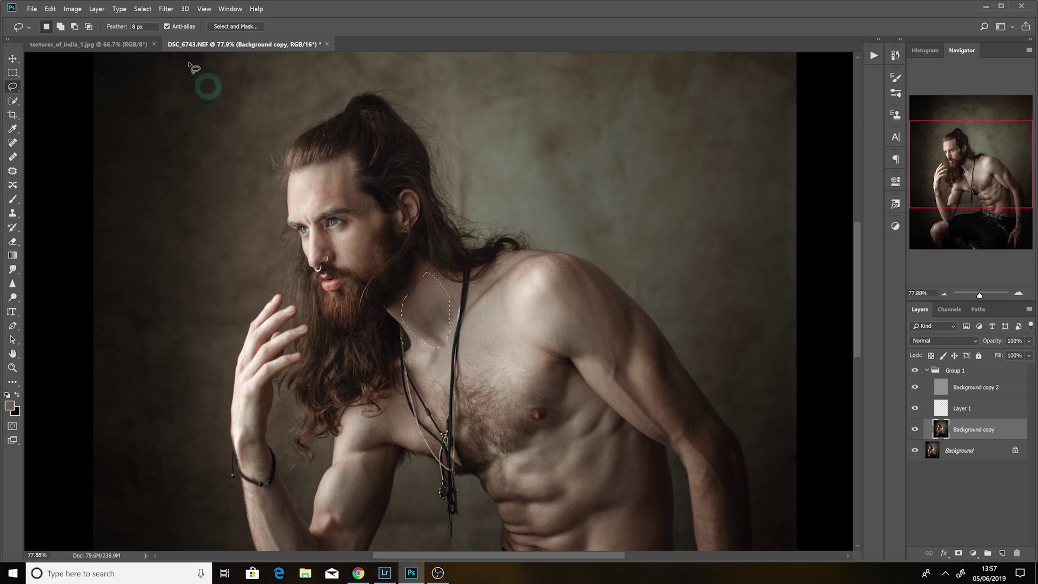
click(167, 12)
click(178, 20)
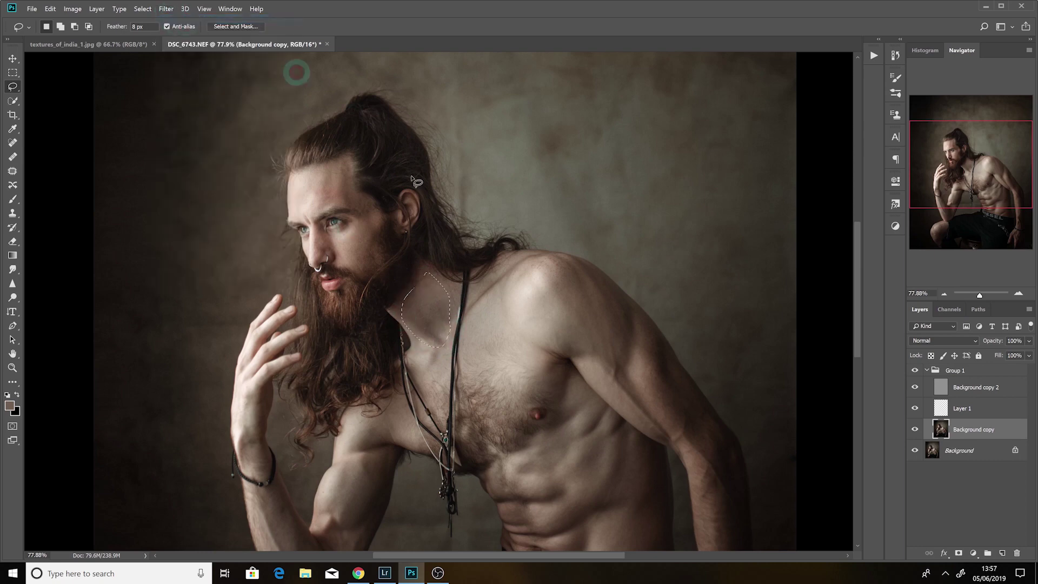
drag(988, 295, 979, 295)
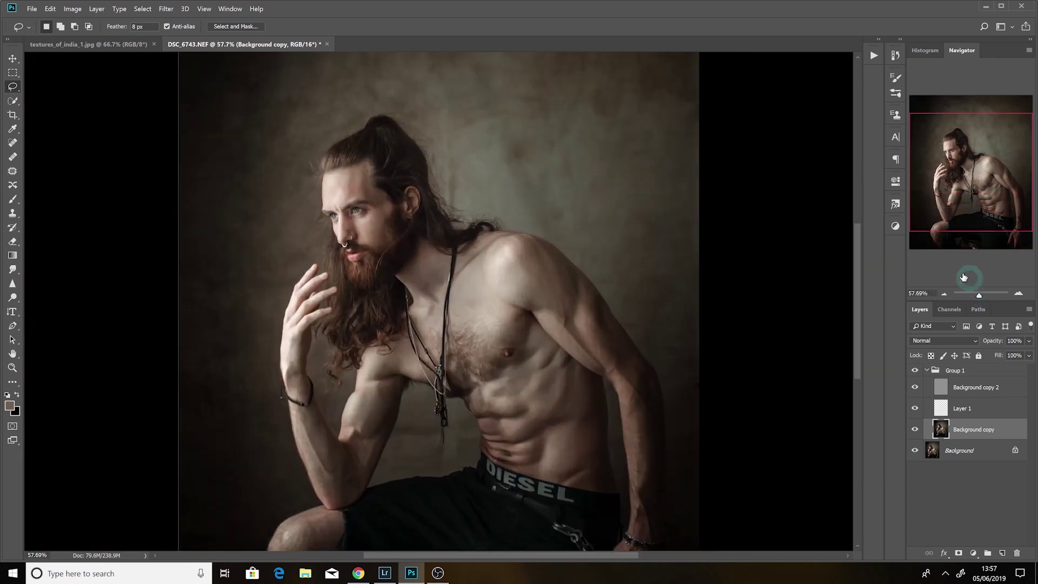
Step: Select the empty Layer 1 in the group and set up the Brush with 17% opacity and 17% flow
click(554, 276)
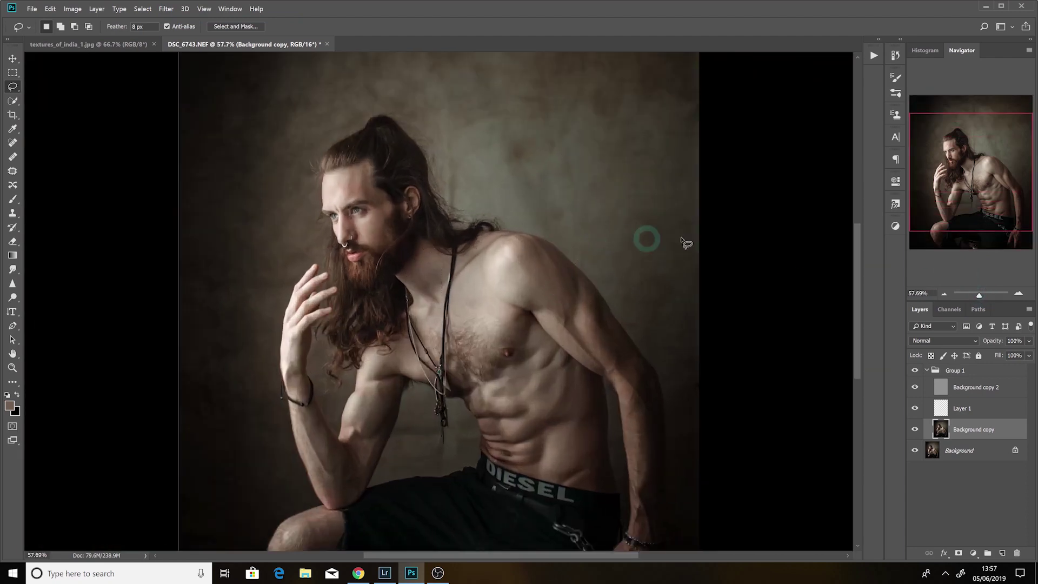
click(945, 370)
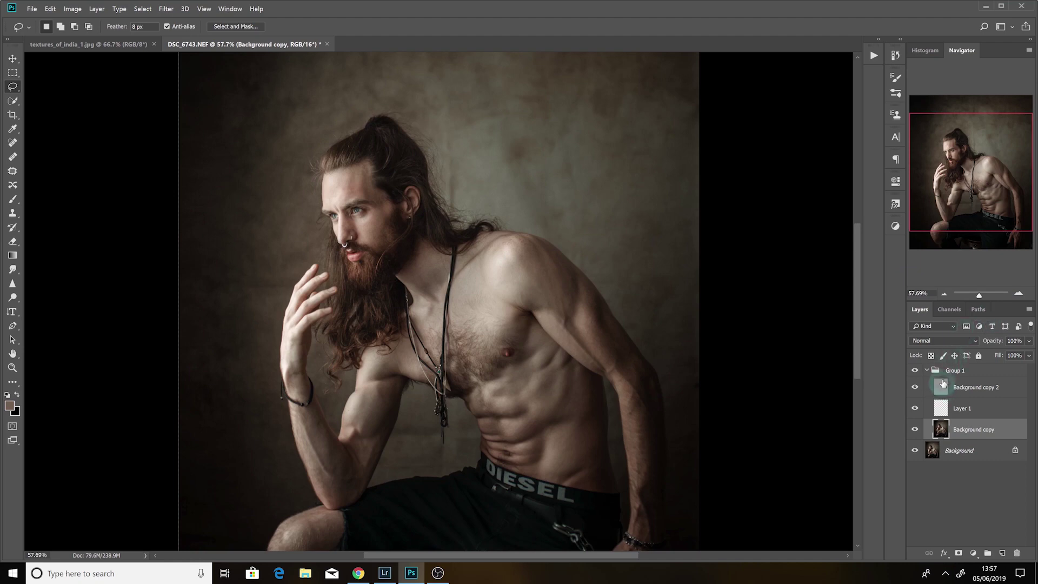
click(945, 412)
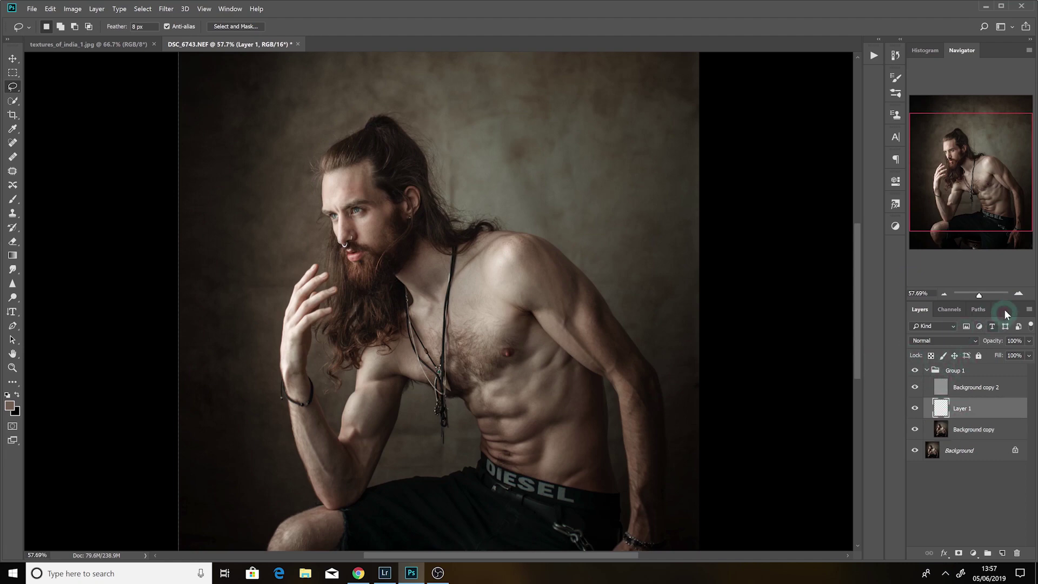
drag(978, 294, 982, 295)
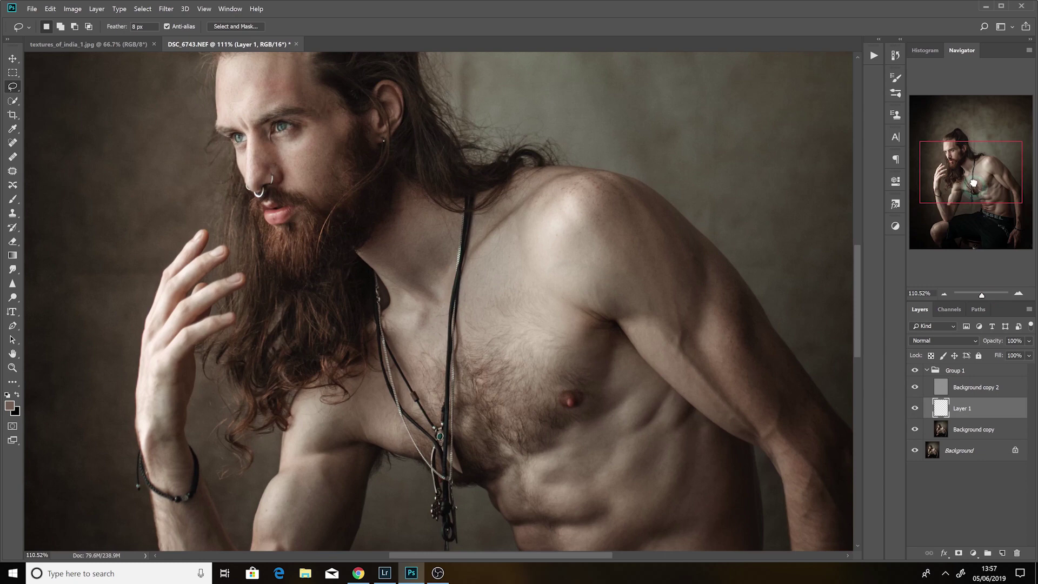
drag(972, 184, 924, 166)
click(13, 200)
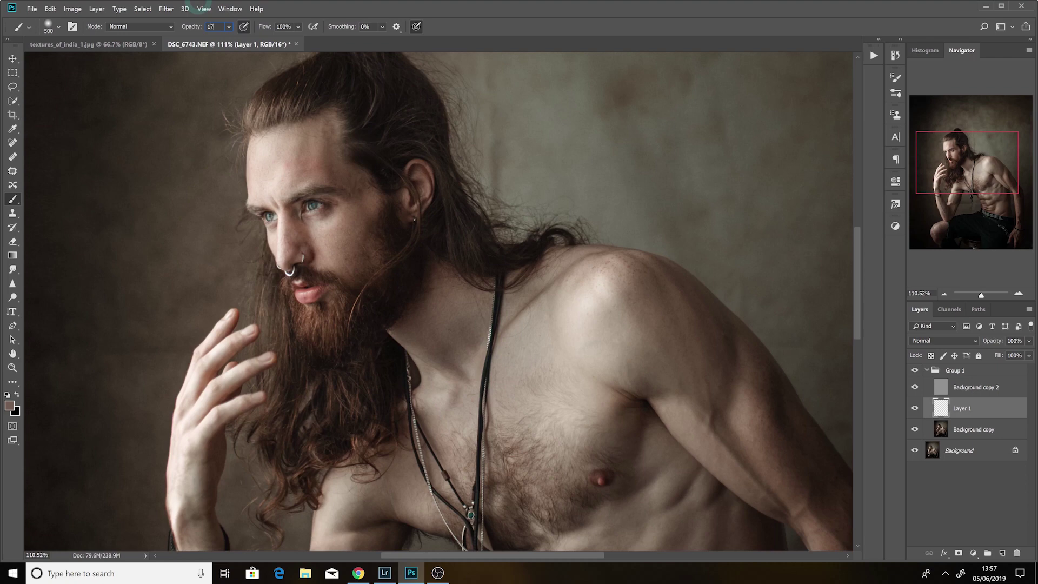
click(266, 26)
click(287, 26)
Step: Sample the forehead's skin tone and paint over its uneven patches with a soft 134 px brush at 0% hardness
key(alt)
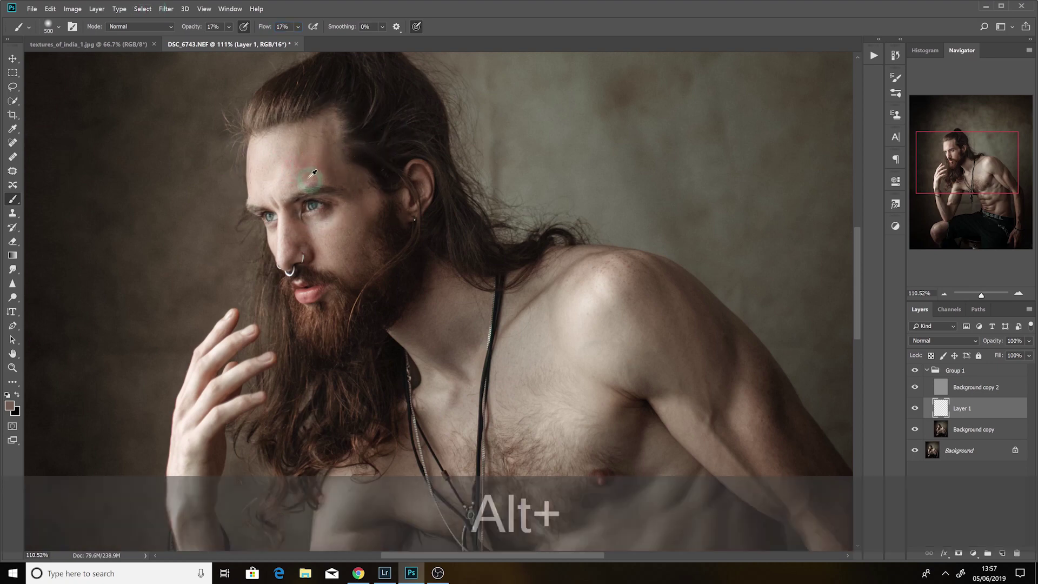
mouse_move(262, 165)
mouse_down()
mouse_move(303, 177)
mouse_move(255, 167)
mouse_move(287, 169)
mouse_up()
alt+click(301, 150)
alt+click(320, 159)
drag(309, 165, 293, 170)
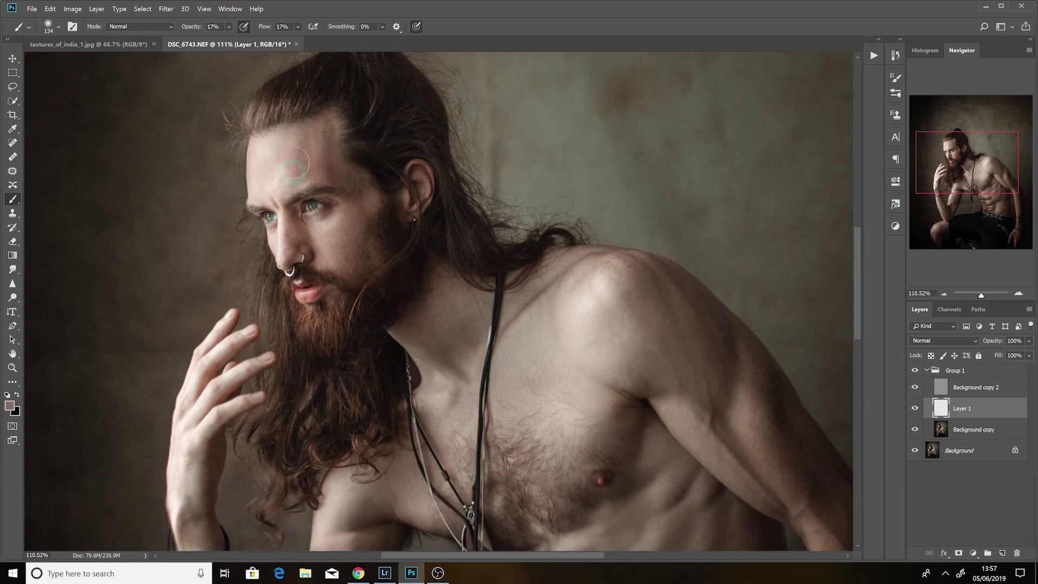
click(56, 31)
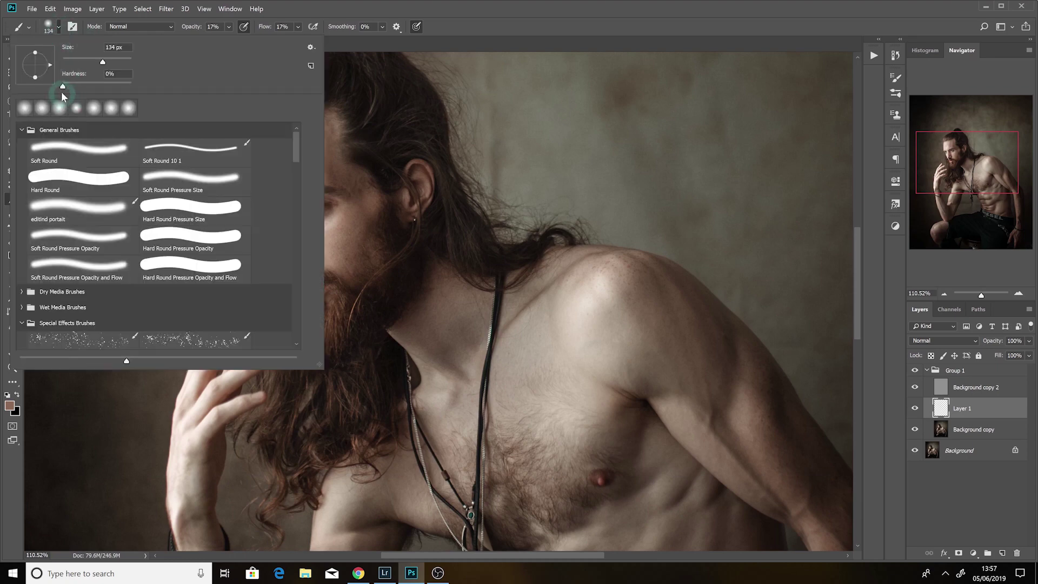
drag(319, 4, 317, 5)
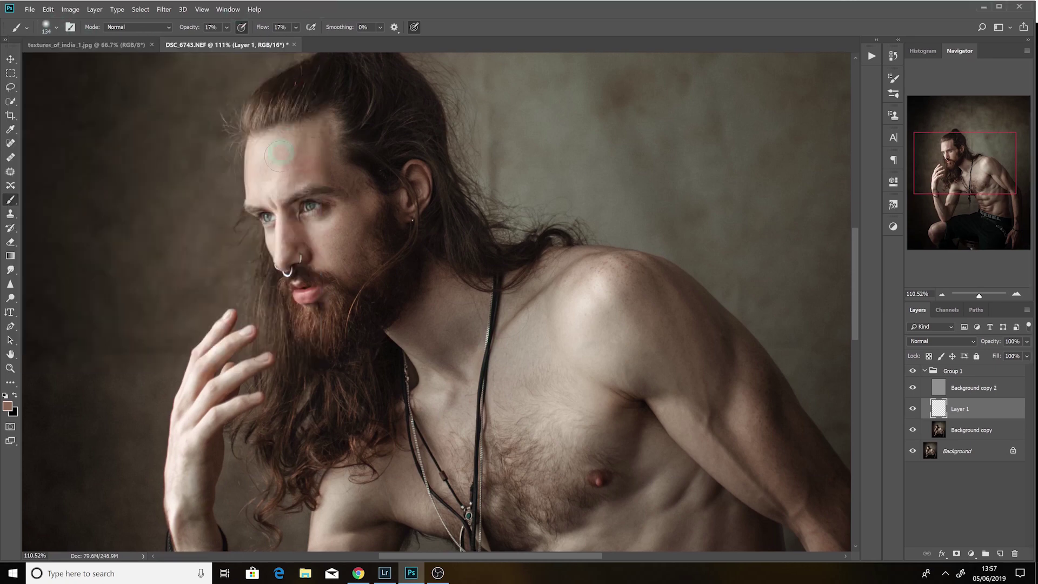
Step: Even out the brow, temple and upper cheek by painting sampled skin tones over them on Layer 1
mouse_move(283, 178)
mouse_down()
mouse_move(293, 158)
mouse_move(323, 139)
mouse_move(332, 179)
mouse_move(322, 151)
mouse_move(332, 176)
mouse_move(324, 160)
mouse_move(355, 193)
mouse_up()
alt+click(325, 142)
alt+click(326, 150)
alt+click(346, 181)
alt+click(336, 228)
drag(327, 231, 328, 255)
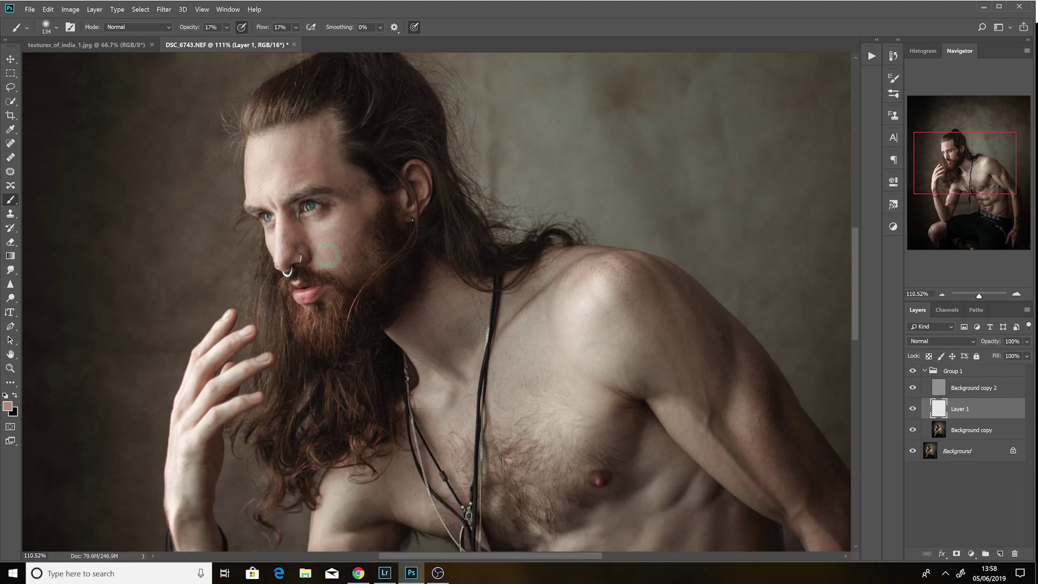
Step: Paint sampled skin tones under the eye and across the cheek with a smaller brush, and toggle Layer 1's visibility to compare
drag(980, 296, 983, 297)
drag(248, 194, 239, 195)
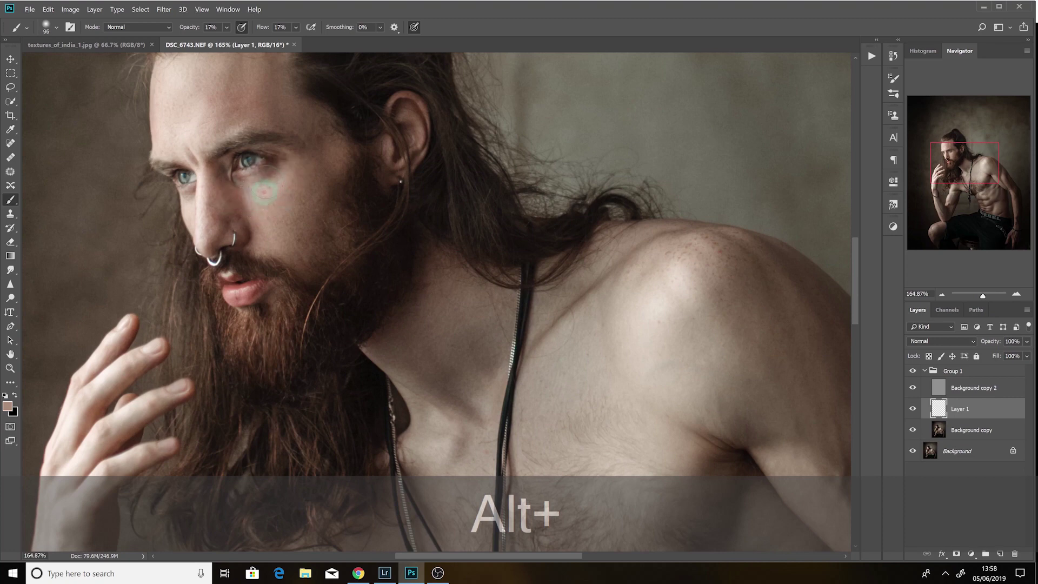
drag(264, 191, 260, 193)
alt+click(293, 188)
alt+click(258, 194)
alt+click(285, 200)
alt+click(330, 192)
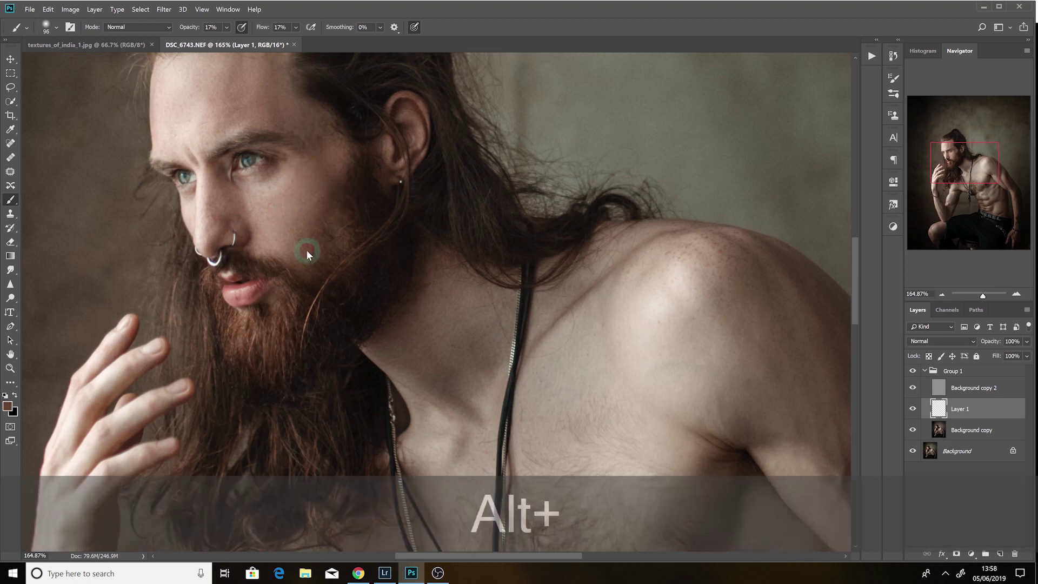
alt+click(335, 182)
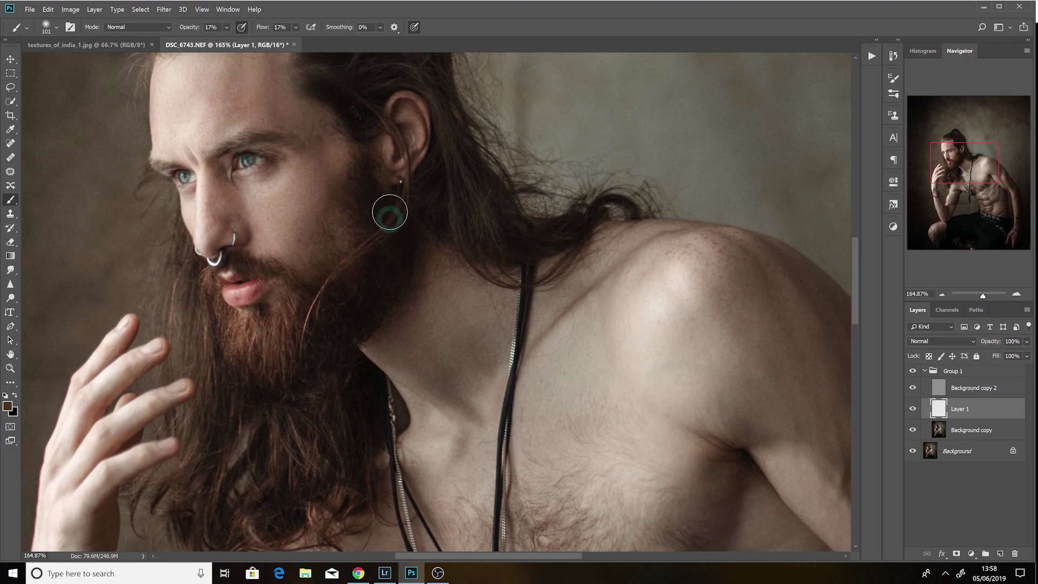
click(916, 410)
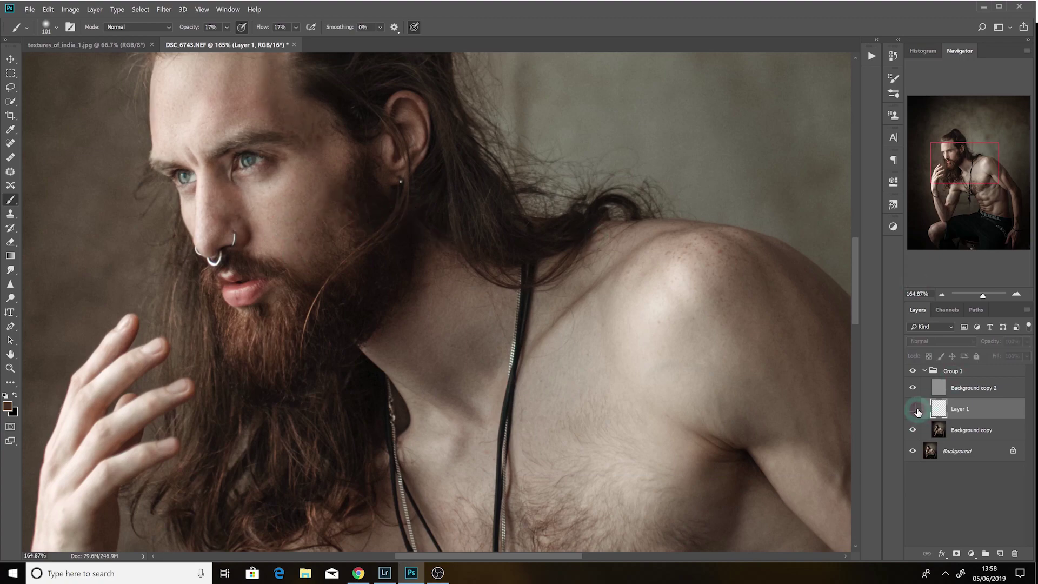
click(915, 410)
Step: Smooth the tones on the man's neck by painting sampled skin colour with a 135 px brush
drag(980, 296, 979, 296)
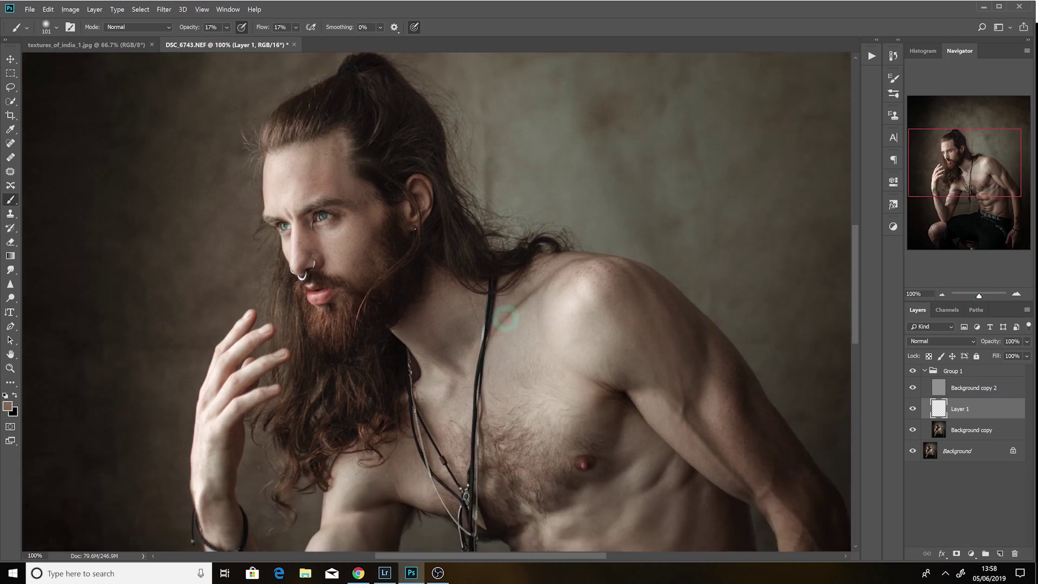
mouse_move(470, 324)
mouse_down()
mouse_move(452, 313)
mouse_move(459, 307)
mouse_move(466, 338)
mouse_move(433, 337)
mouse_up()
alt+click(458, 309)
alt+click(443, 327)
click(982, 284)
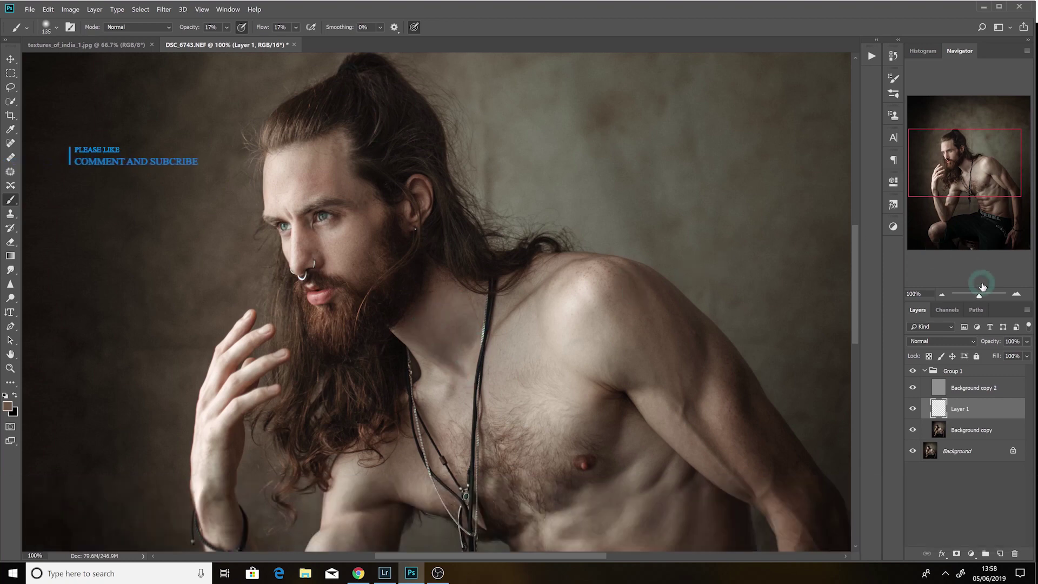
Step: Sample skin tones on the shoulder and upper arm and blend their shading with a much larger soft brush
drag(980, 294, 977, 294)
alt+click(552, 330)
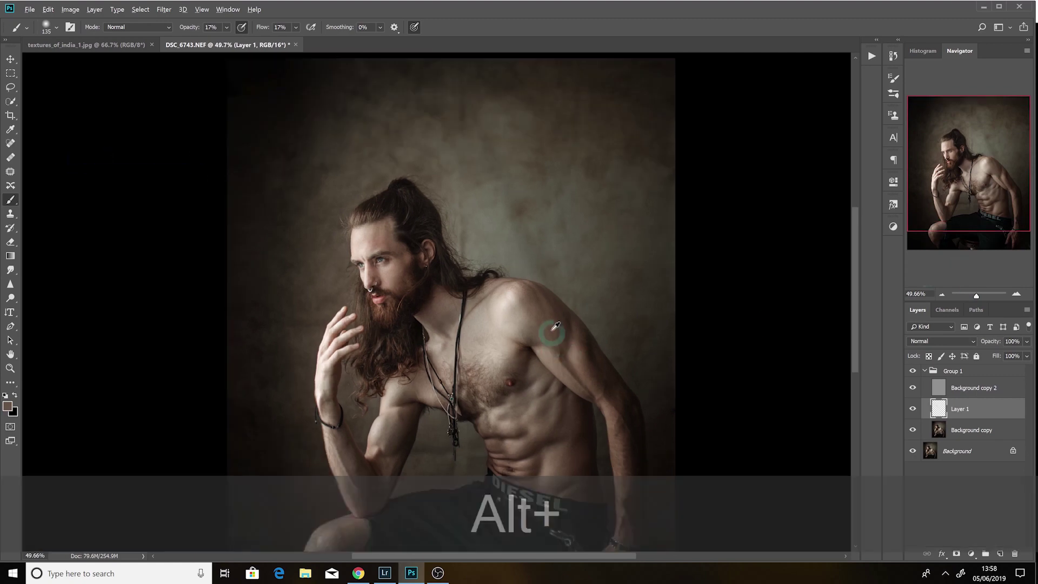
alt+click(541, 299)
alt+click(582, 330)
alt+click(571, 332)
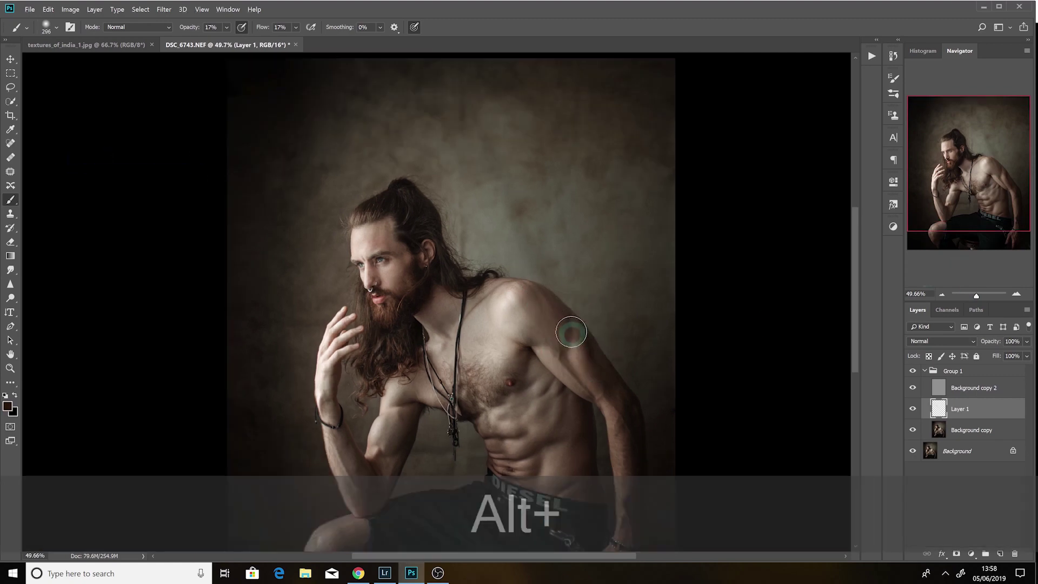
click(988, 296)
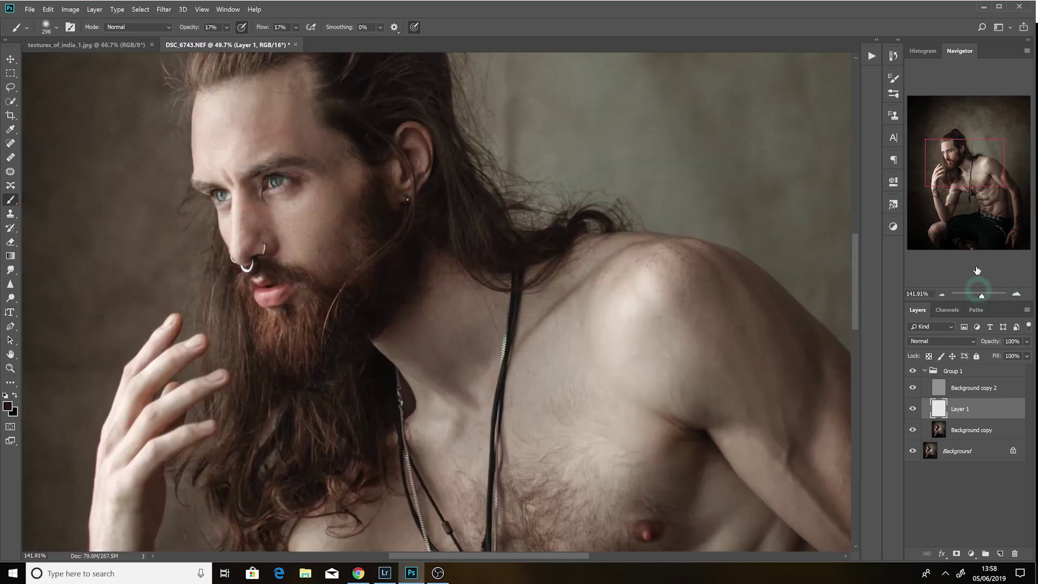
drag(973, 168, 979, 187)
alt+click(776, 229)
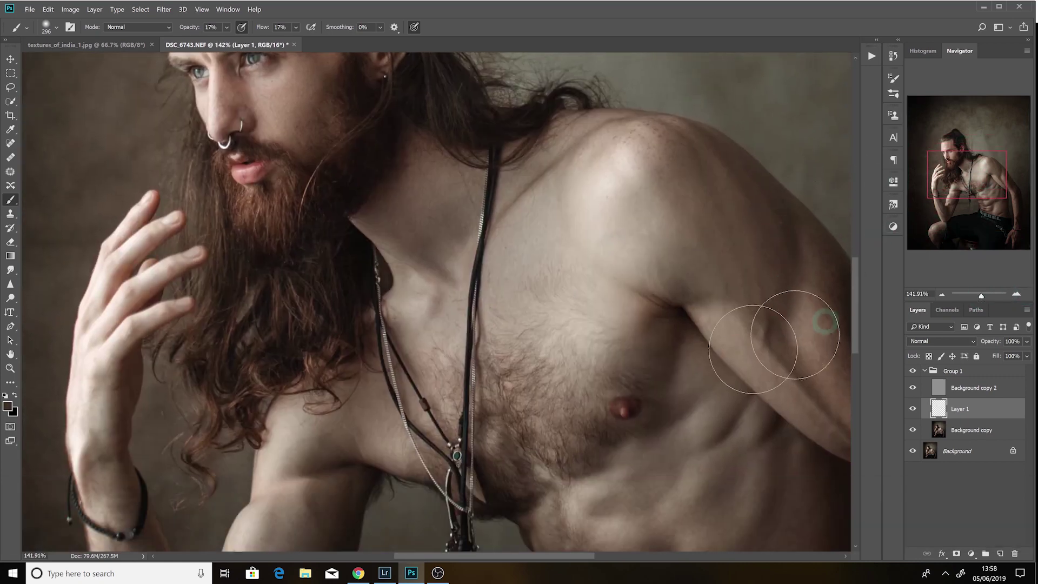
Step: Blend the chest between the armpit and the nipple with sampled skin tones, reducing the brush to 205 px
alt+click(673, 348)
drag(656, 380, 653, 359)
alt+click(656, 343)
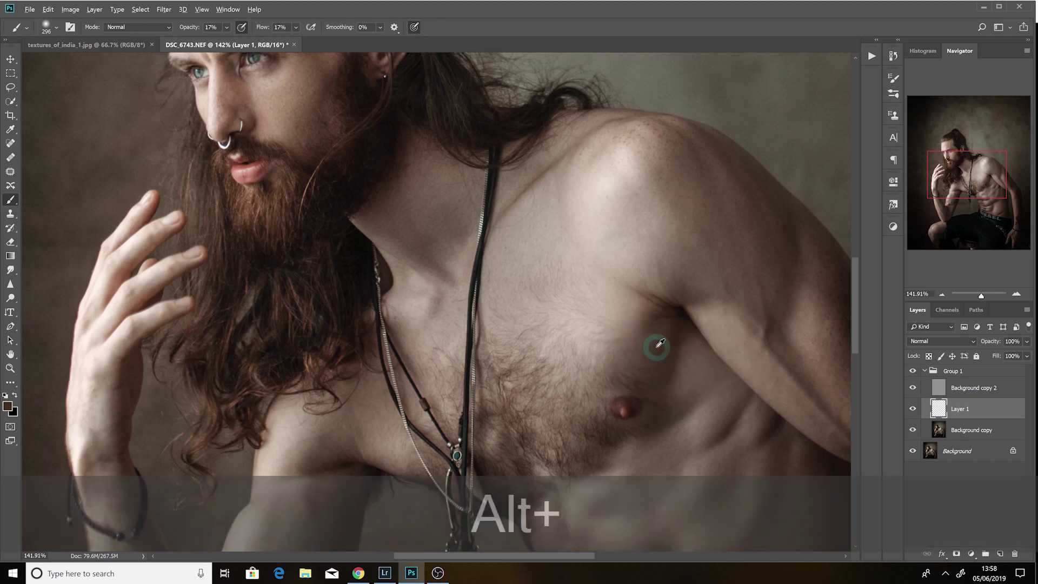
drag(655, 352, 634, 351)
alt+right_click(637, 355)
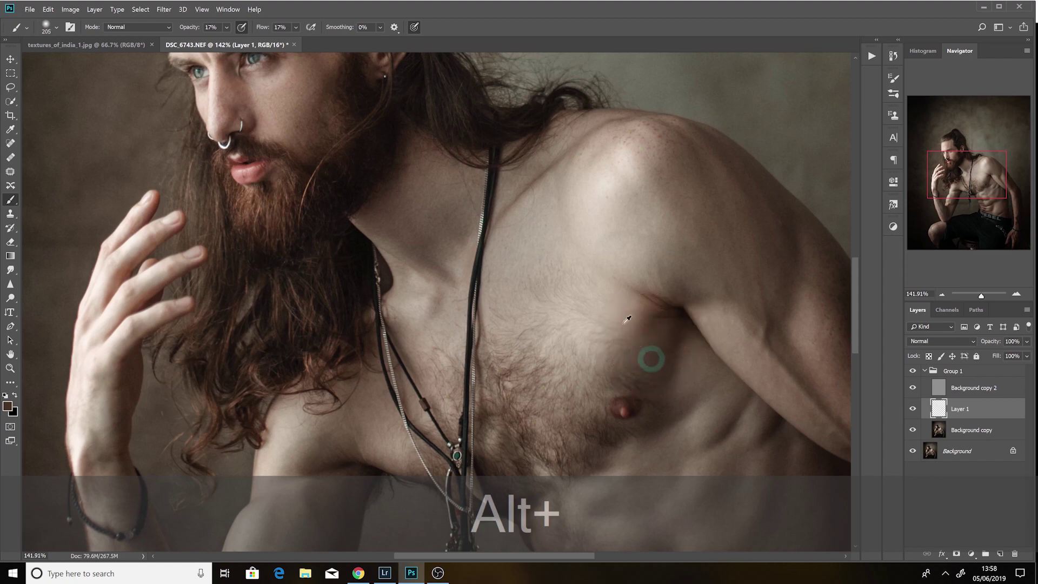
alt+click(655, 328)
drag(653, 335, 639, 411)
Step: Even out the skin on the ribs and side of the torso with sampled tones and a 122 px brush
drag(967, 177, 971, 187)
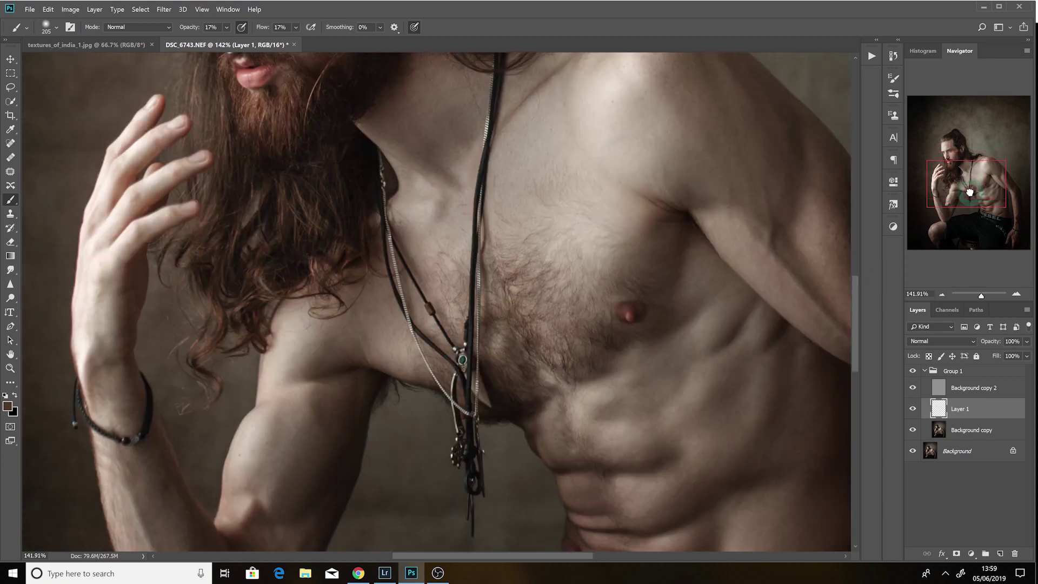
alt+right_click(703, 346)
alt+click(769, 344)
drag(769, 343, 765, 419)
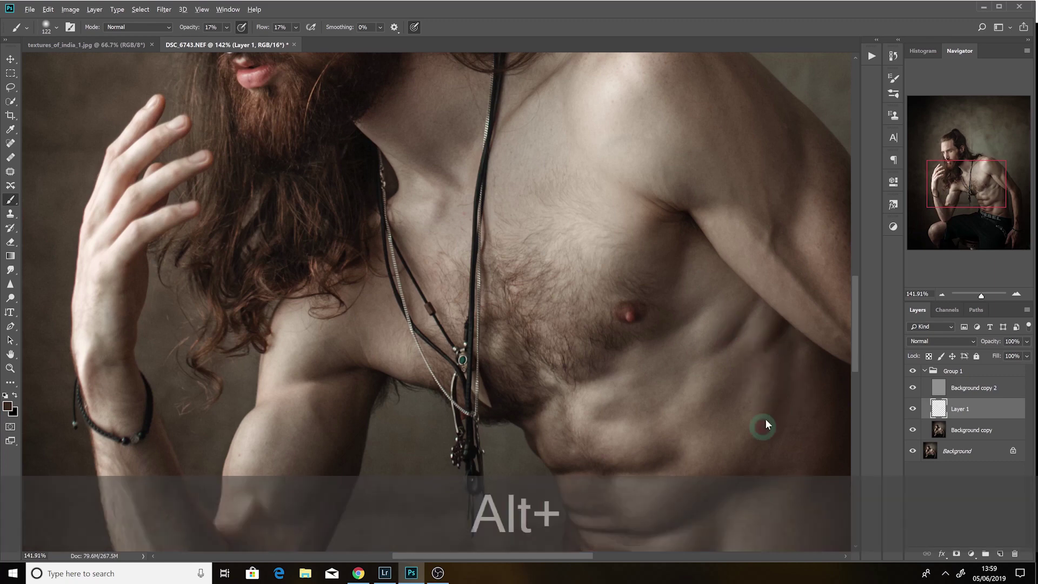
Step: Soften the tonal transitions across the abdominal muscles and flank by painting with skin colours sampled nearby
drag(939, 198, 934, 214)
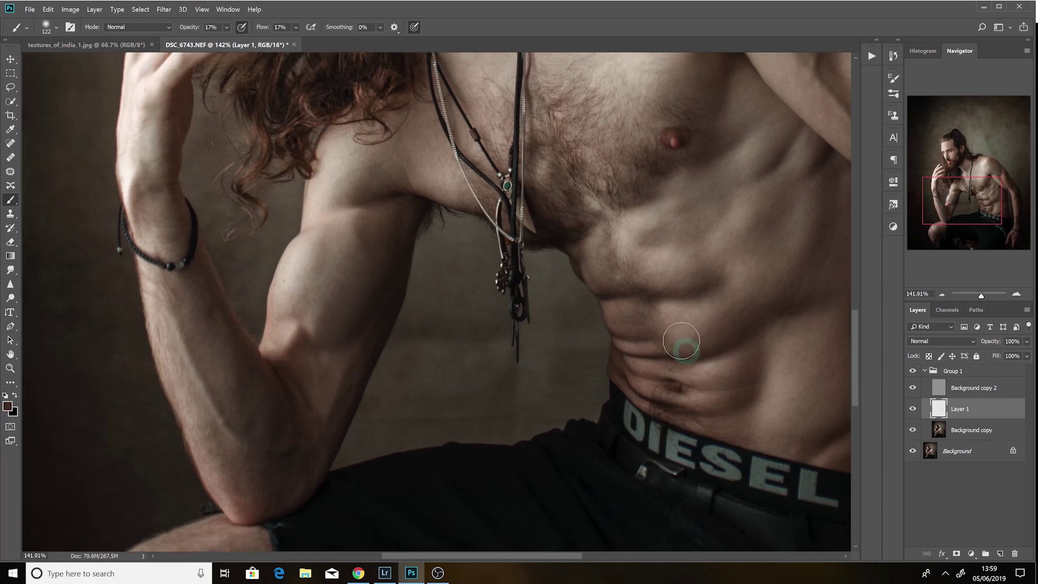
alt+click(712, 287)
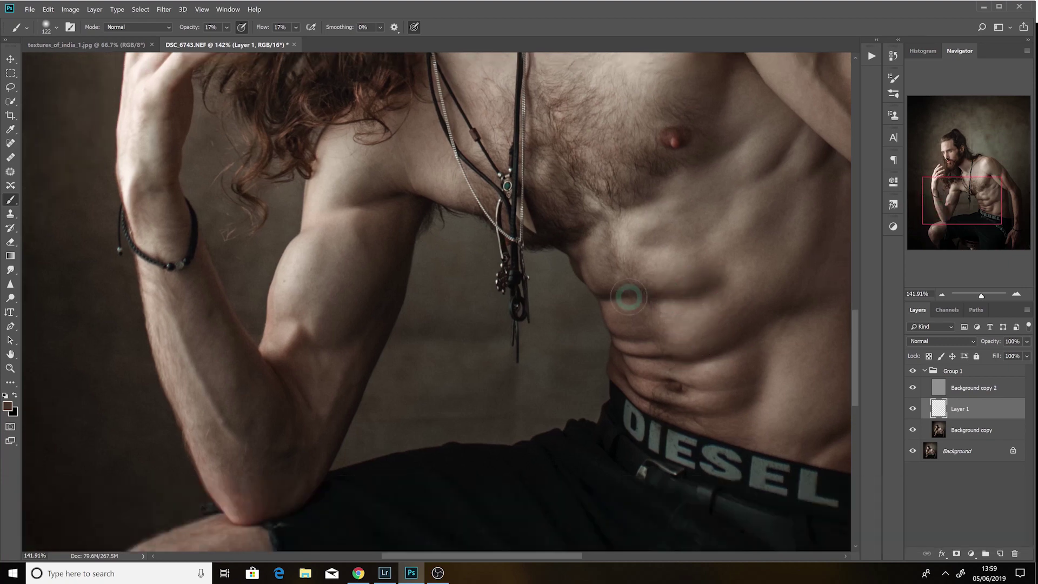
alt+click(728, 348)
mouse_move(739, 329)
mouse_down()
mouse_move(723, 337)
mouse_move(783, 304)
mouse_up()
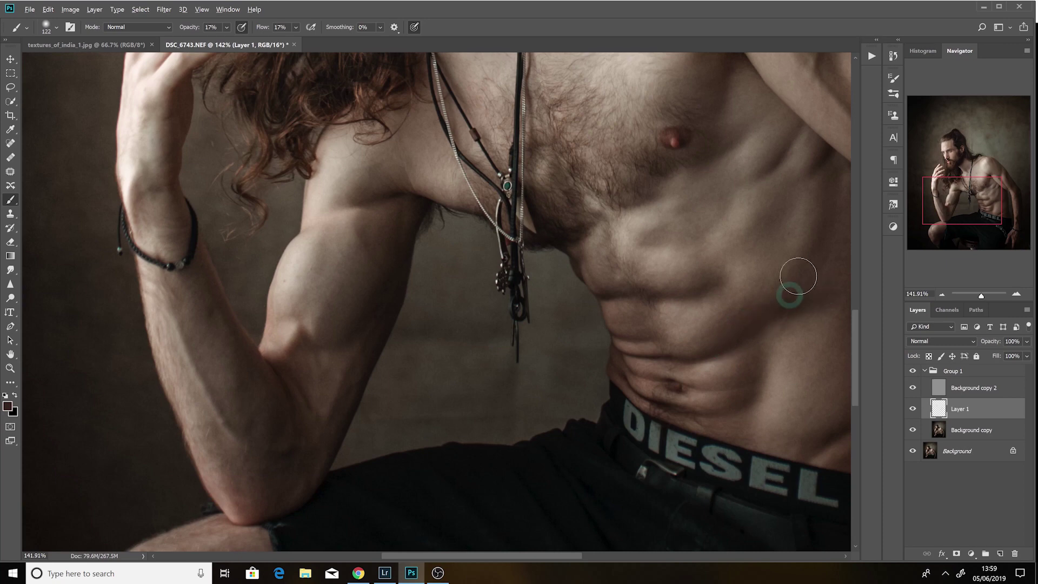
alt+click(814, 252)
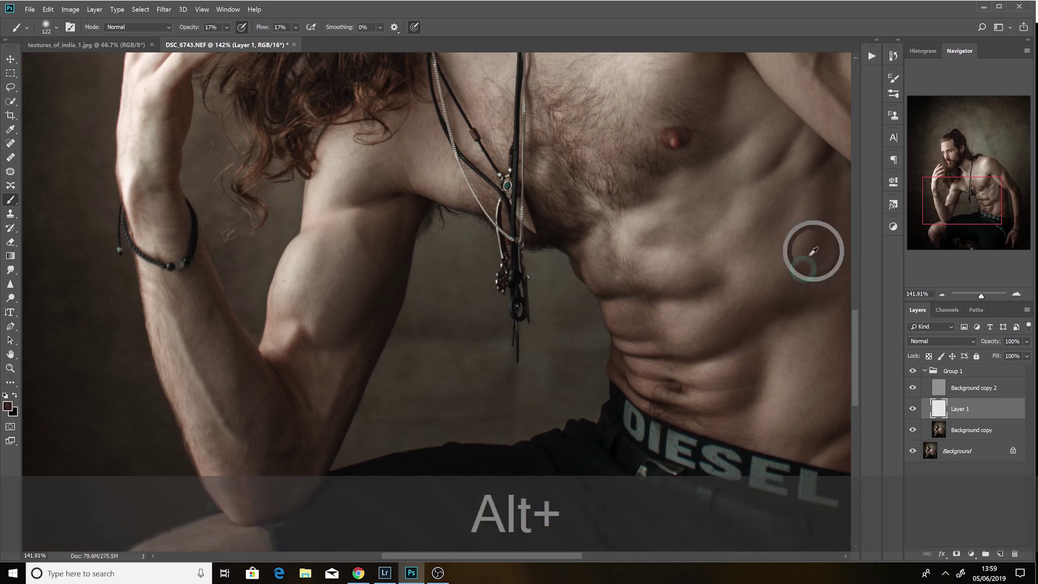
alt+click(760, 365)
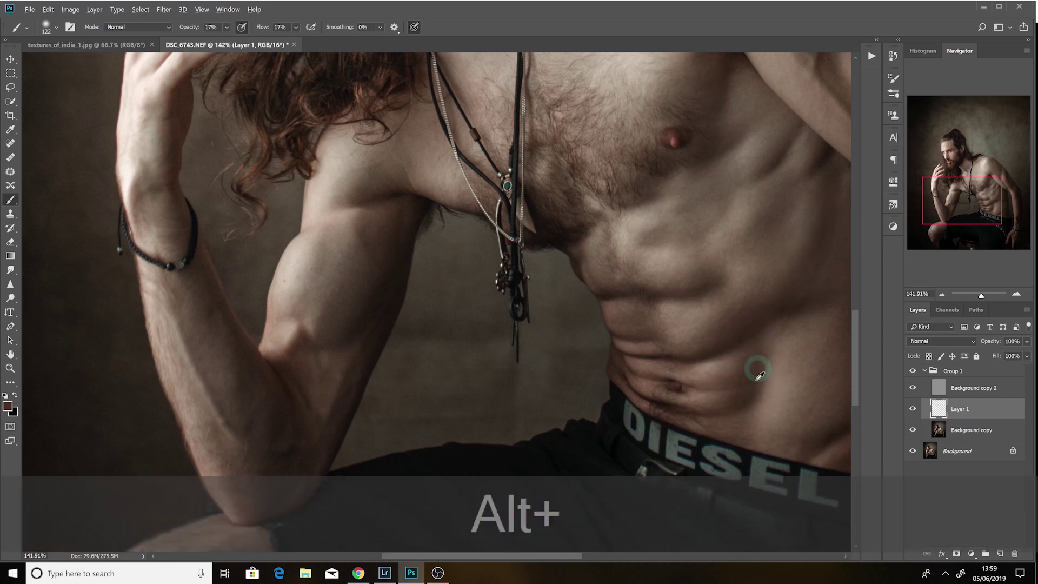
Step: Blend the shaded side of the torso down to the waistband with sampled tones and a 184 px brush
drag(964, 208, 981, 203)
drag(698, 351, 753, 343)
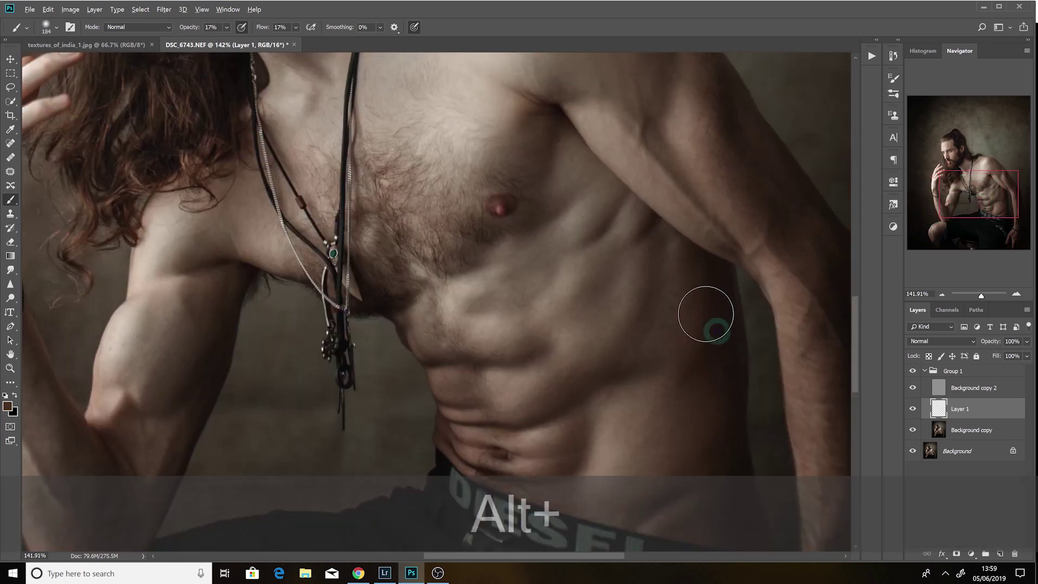
alt+click(668, 493)
alt+click(668, 493)
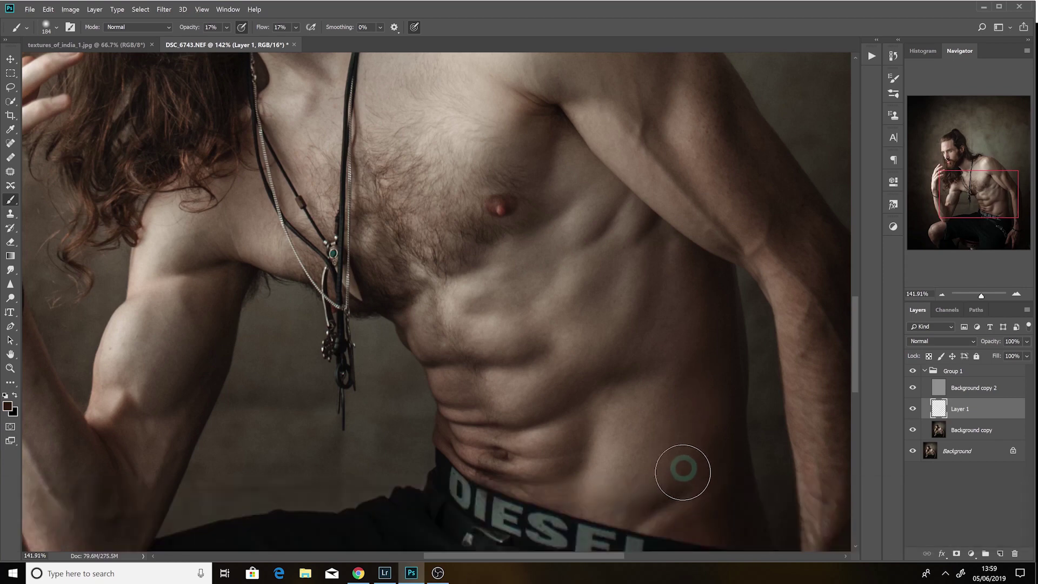
mouse_move(641, 523)
mouse_down()
mouse_move(685, 479)
mouse_move(660, 503)
mouse_up()
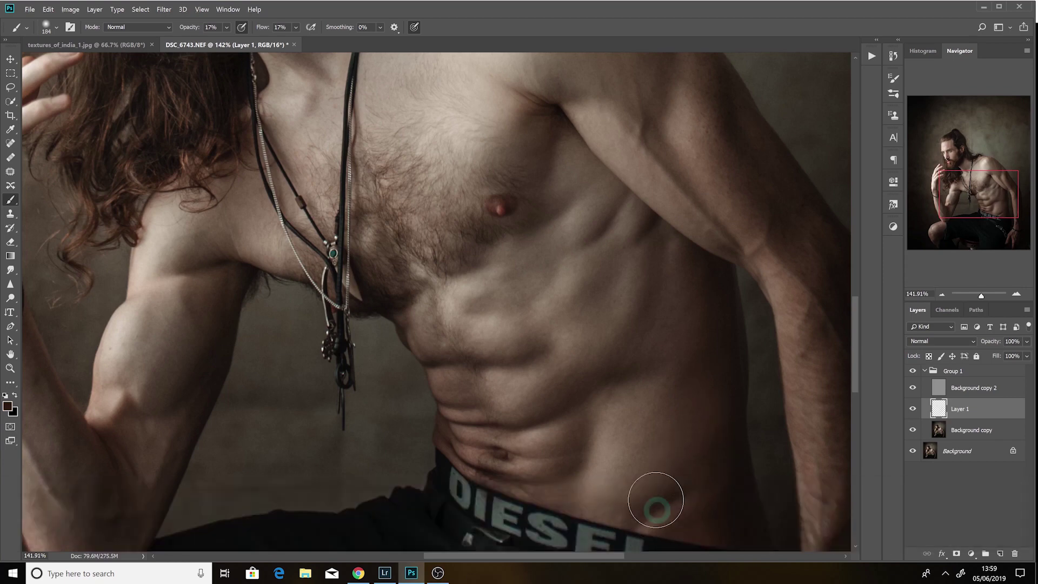
drag(661, 445, 684, 401)
Step: Toggle Layer 1's visibility to compare the whole portrait with and without the painting, and select the Background layer
drag(982, 299, 977, 304)
click(928, 393)
click(914, 408)
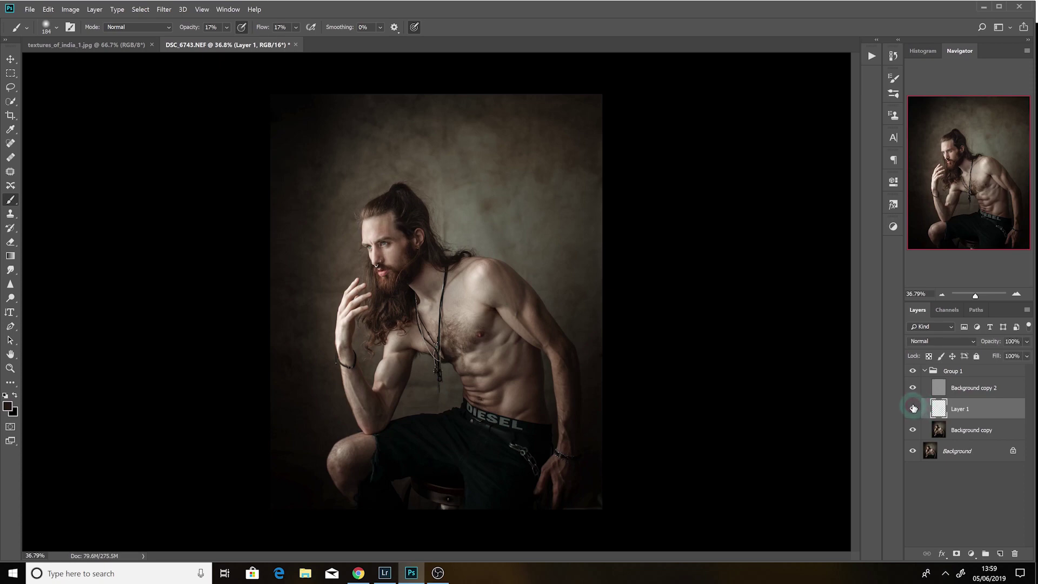
drag(976, 301, 978, 301)
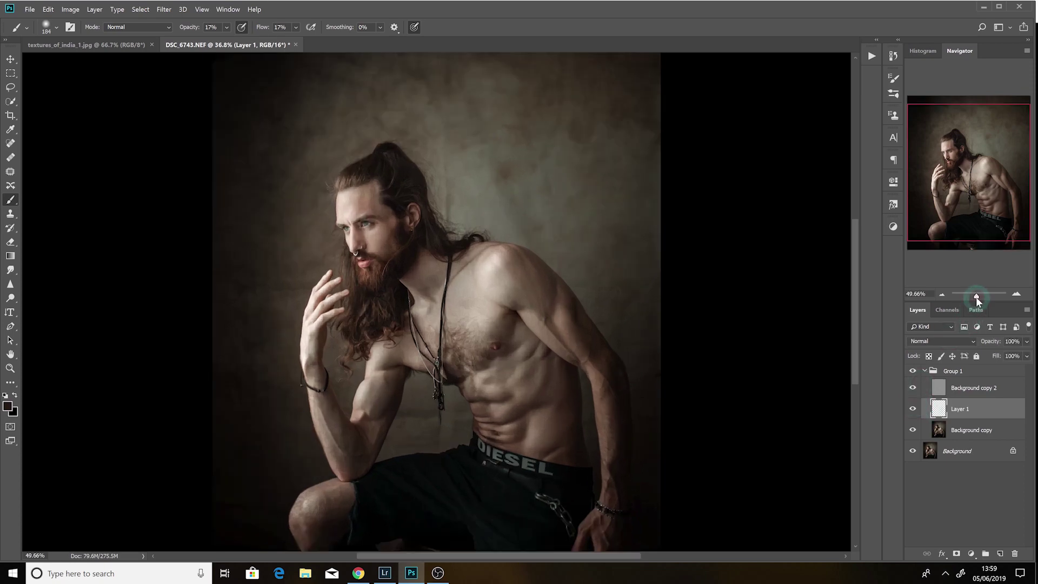
click(960, 453)
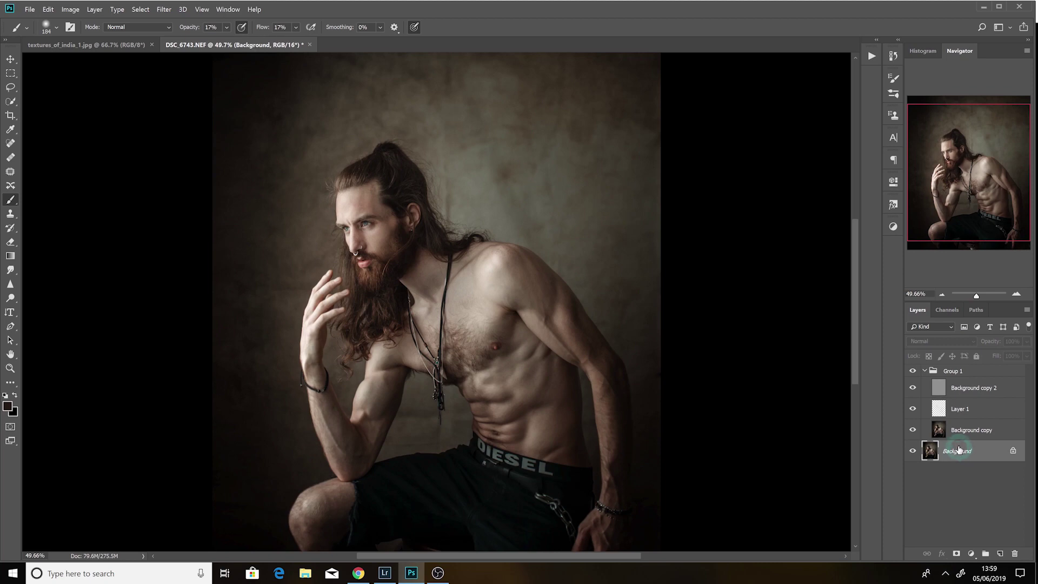
Step: Flatten the retouching group into the Background layer and add a Curves adjustment layer above it
right_click(960, 450)
click(910, 409)
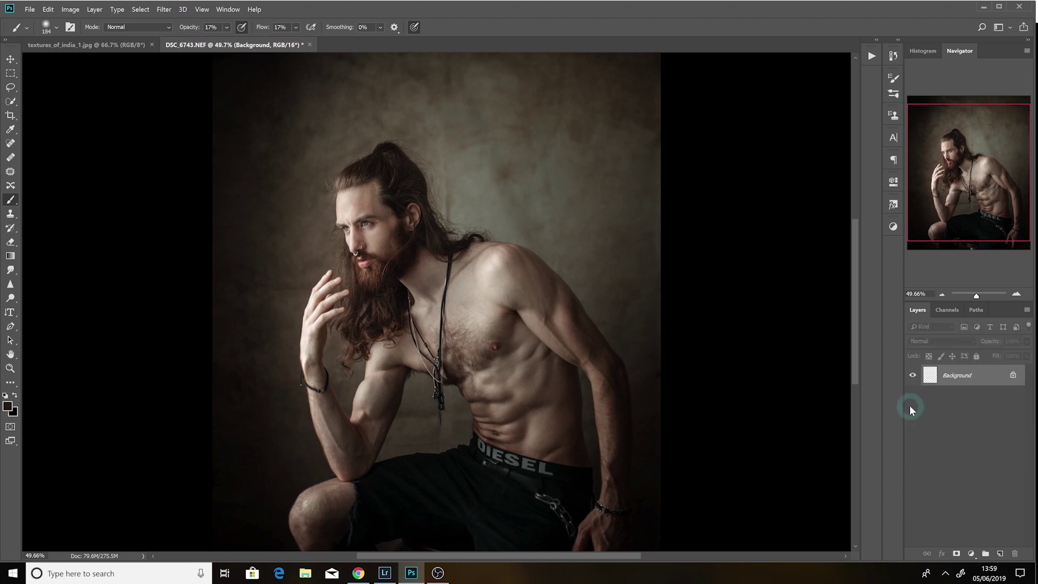
click(974, 554)
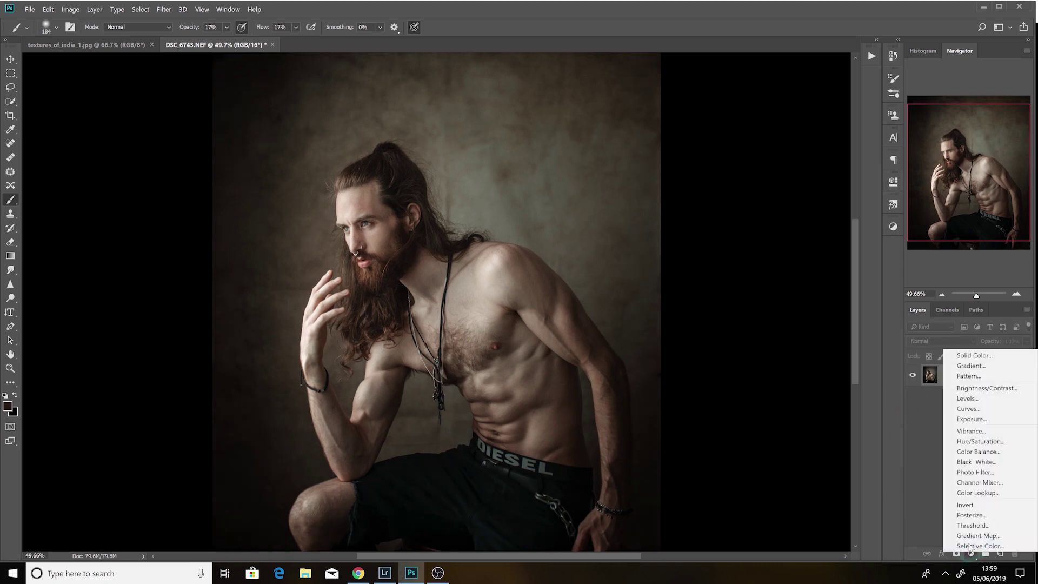
click(968, 409)
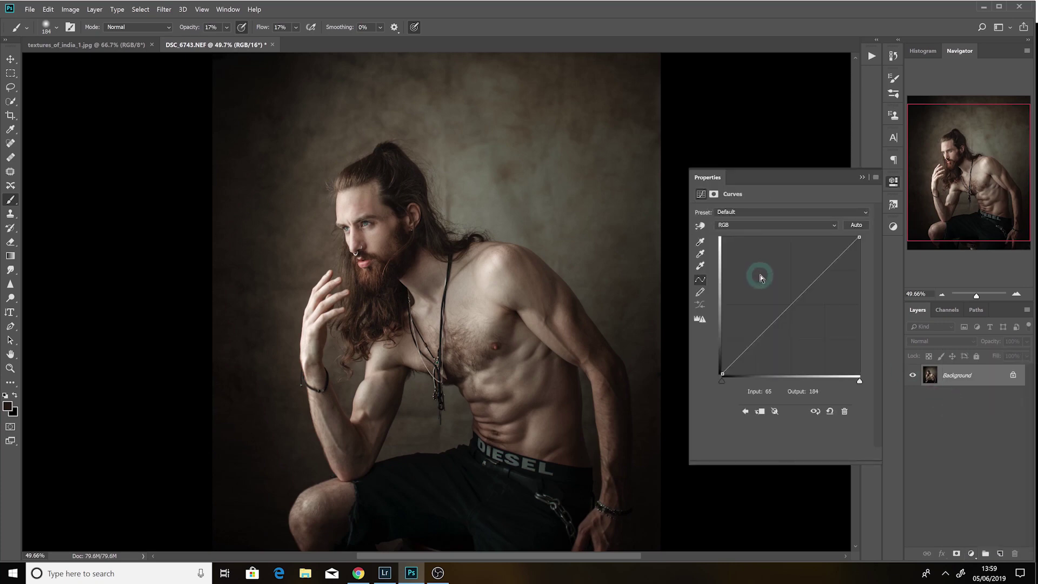
Step: Brighten the RGB curve with a point at input 70 and output 170, and invert the Curves layer mask
click(978, 297)
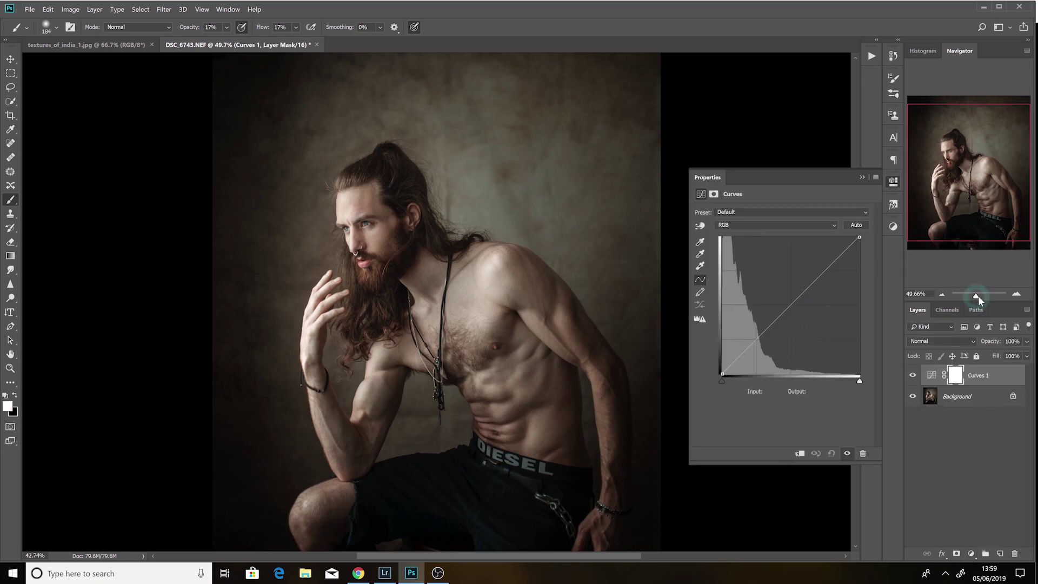
drag(977, 297, 982, 297)
drag(972, 180, 958, 173)
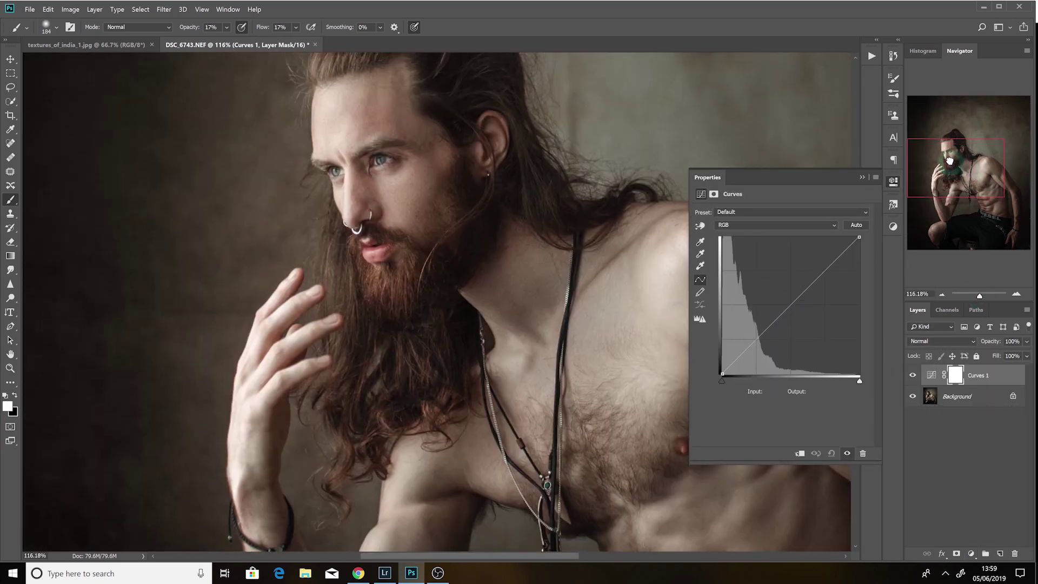
drag(782, 307, 760, 282)
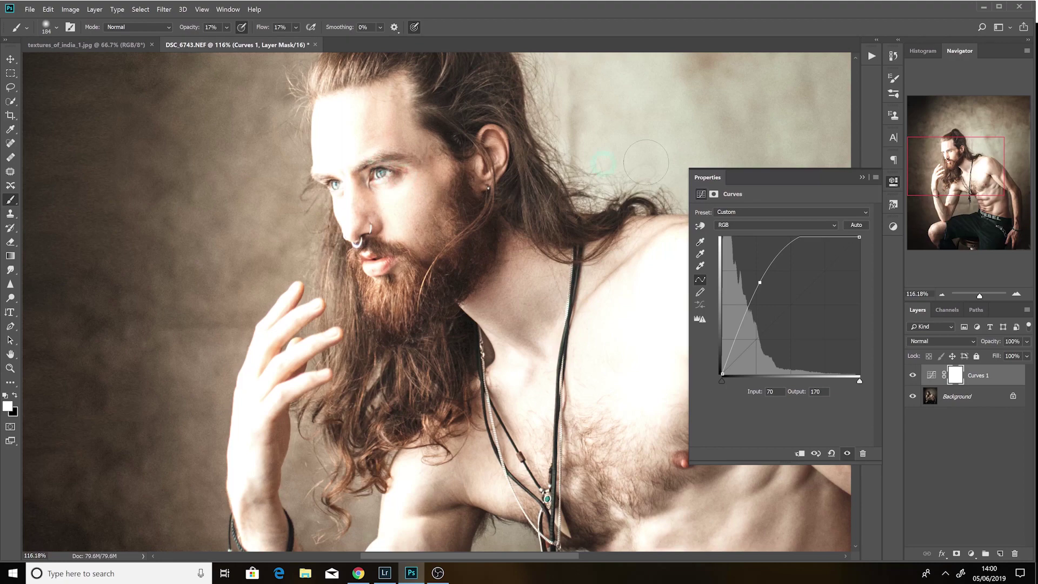
click(714, 195)
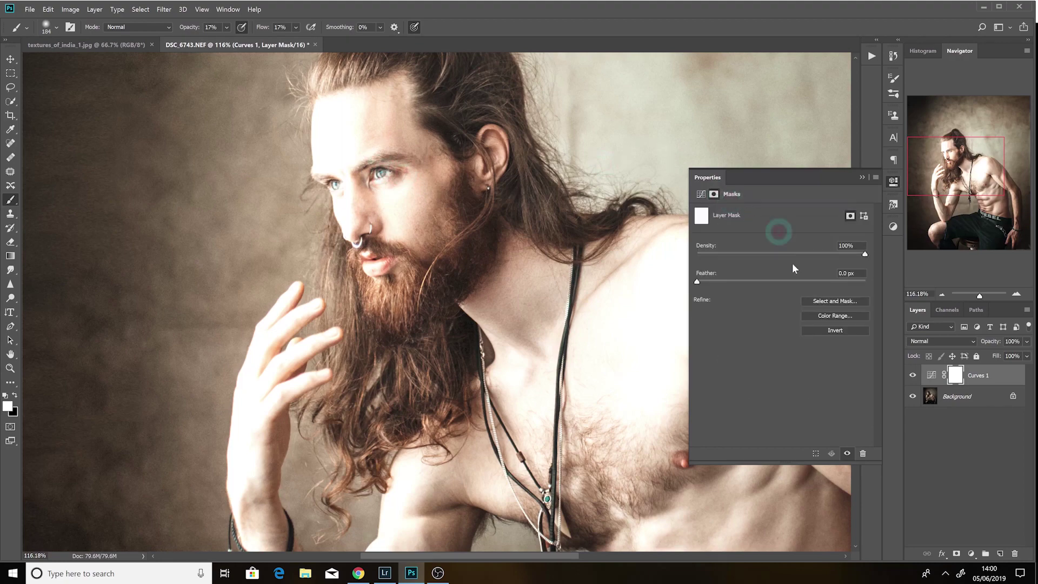
click(831, 330)
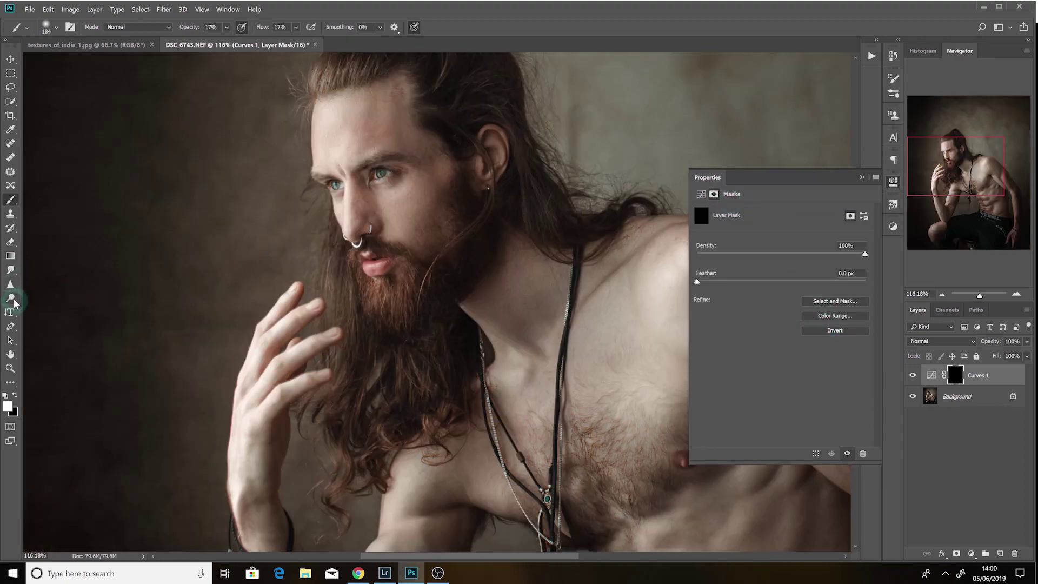
Step: Brighten the man's eyes on the Curves mask using the Dodge tool with a 17 px brush and 18% exposure
click(11, 298)
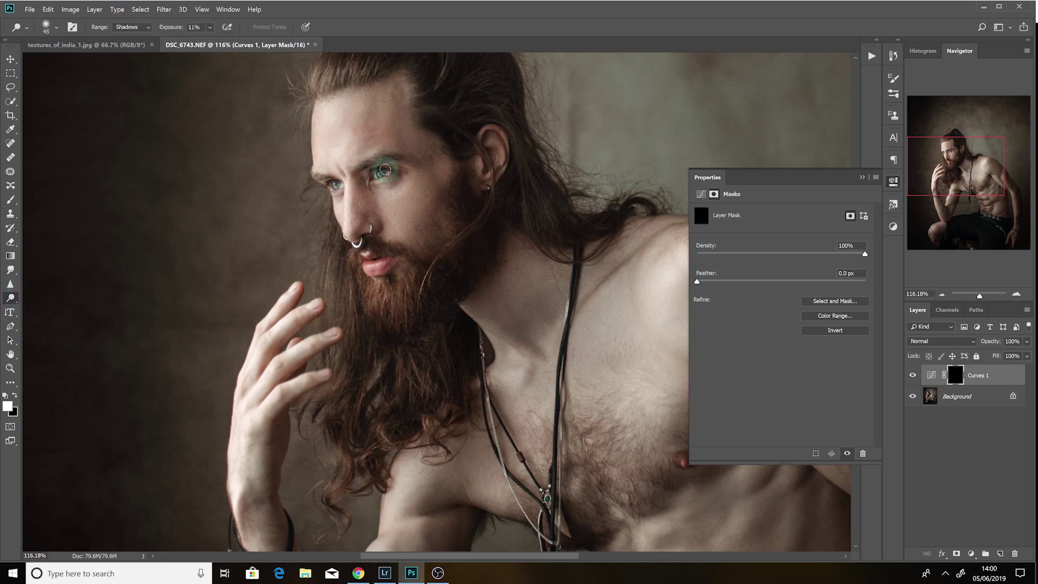
click(971, 303)
drag(980, 298, 983, 295)
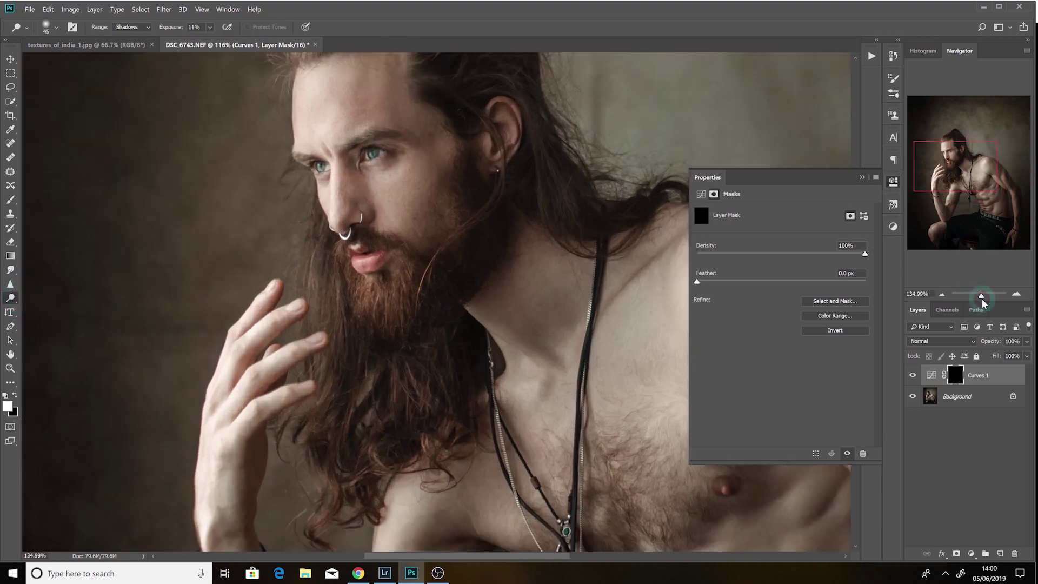
click(736, 202)
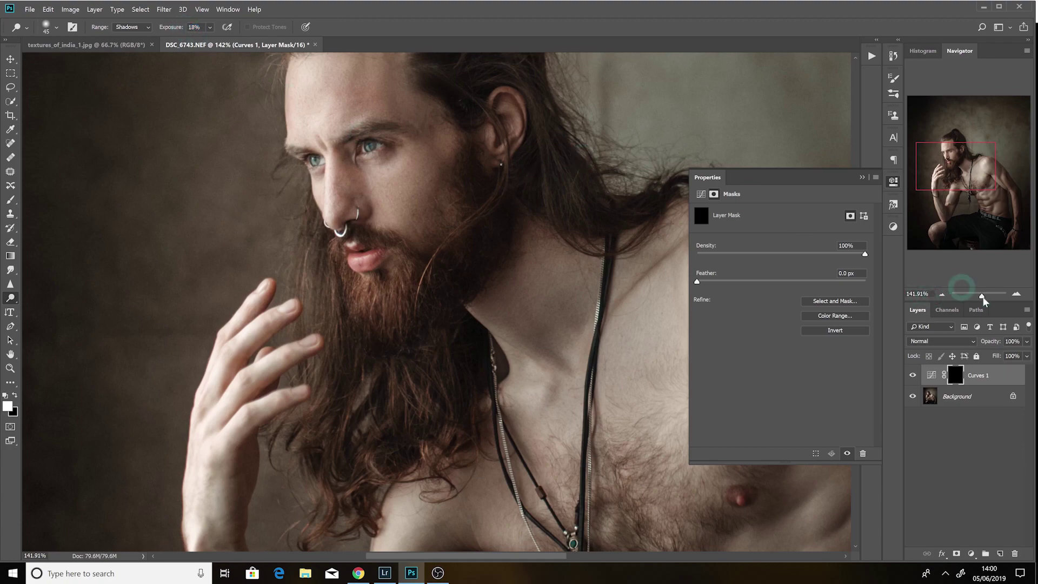
drag(983, 295, 986, 302)
drag(963, 183, 961, 172)
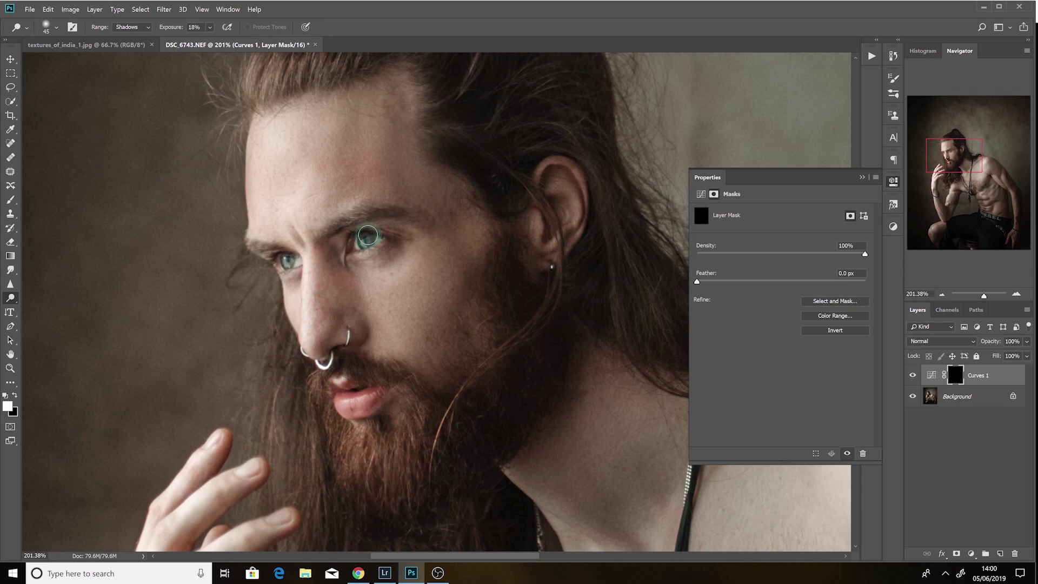
drag(345, 242, 336, 242)
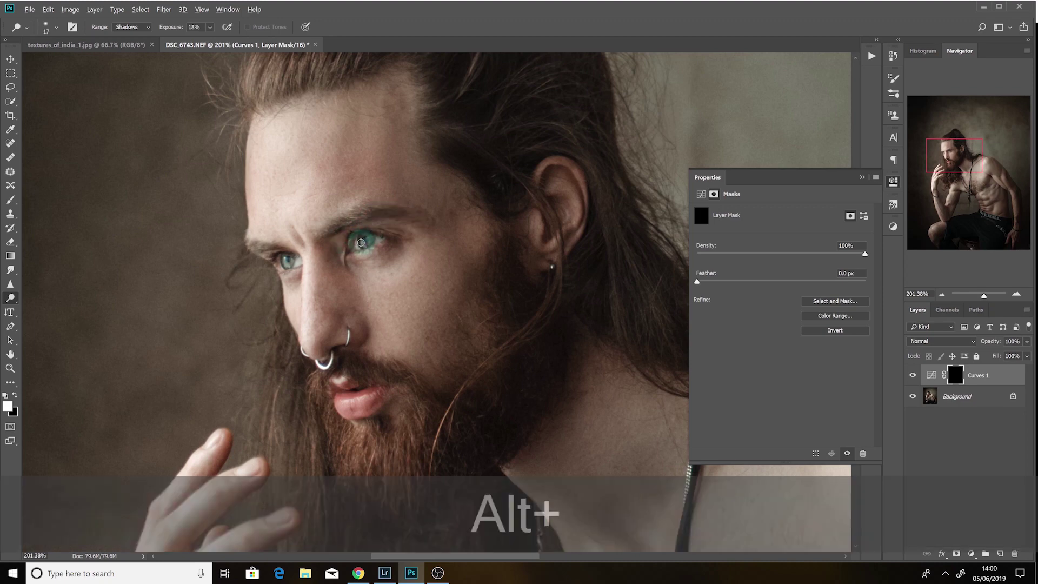
drag(360, 243, 360, 246)
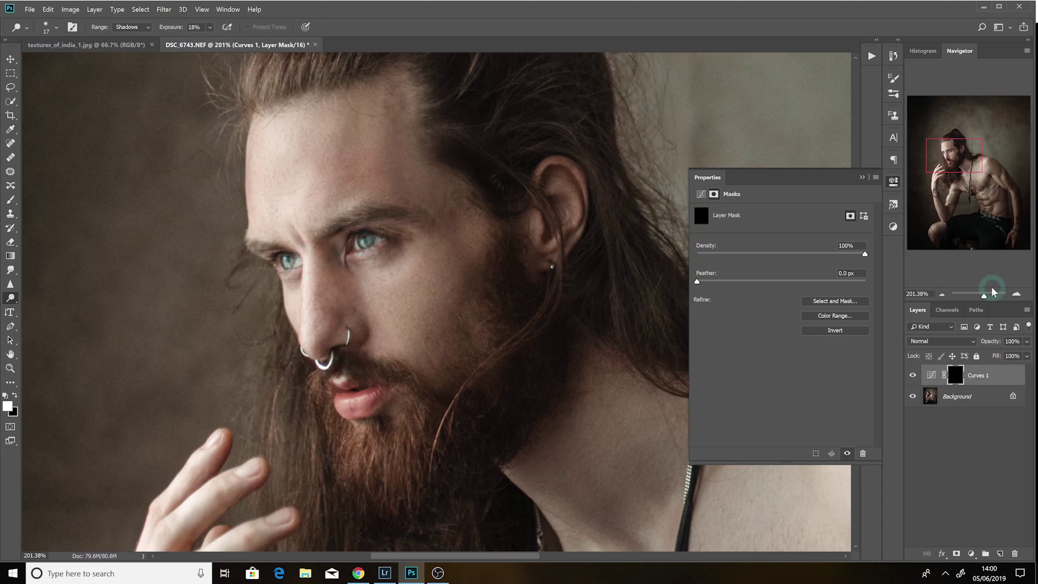
Step: Dodge the Curves mask over the beard and hair with a 73 px brush at 11% exposure
drag(991, 296, 978, 296)
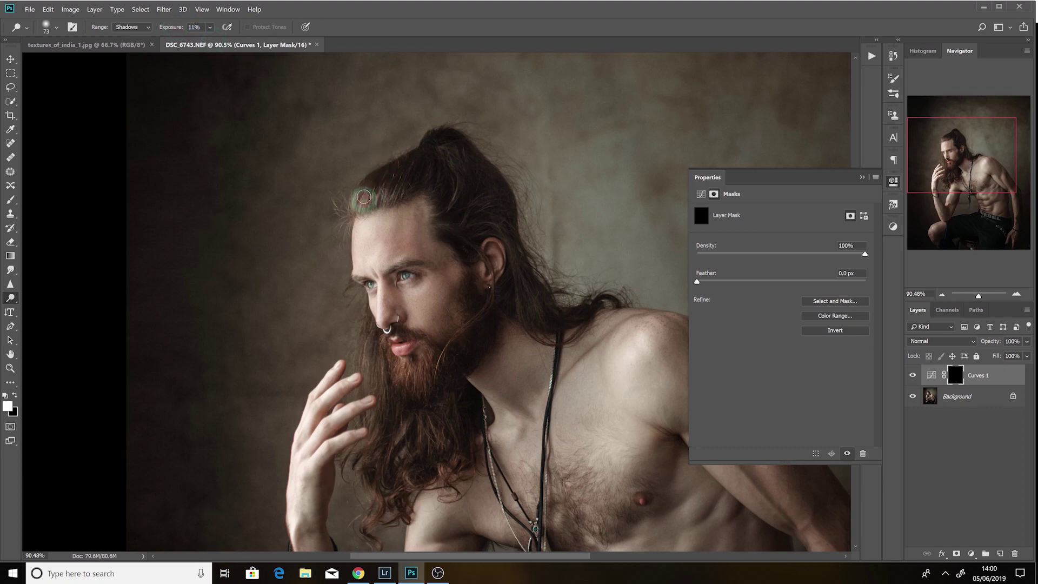
mouse_move(404, 384)
mouse_down()
mouse_move(421, 366)
mouse_move(412, 417)
mouse_move(394, 440)
mouse_move(487, 220)
mouse_move(521, 278)
mouse_move(446, 201)
mouse_move(461, 162)
mouse_move(439, 440)
mouse_move(386, 480)
mouse_move(635, 274)
mouse_up()
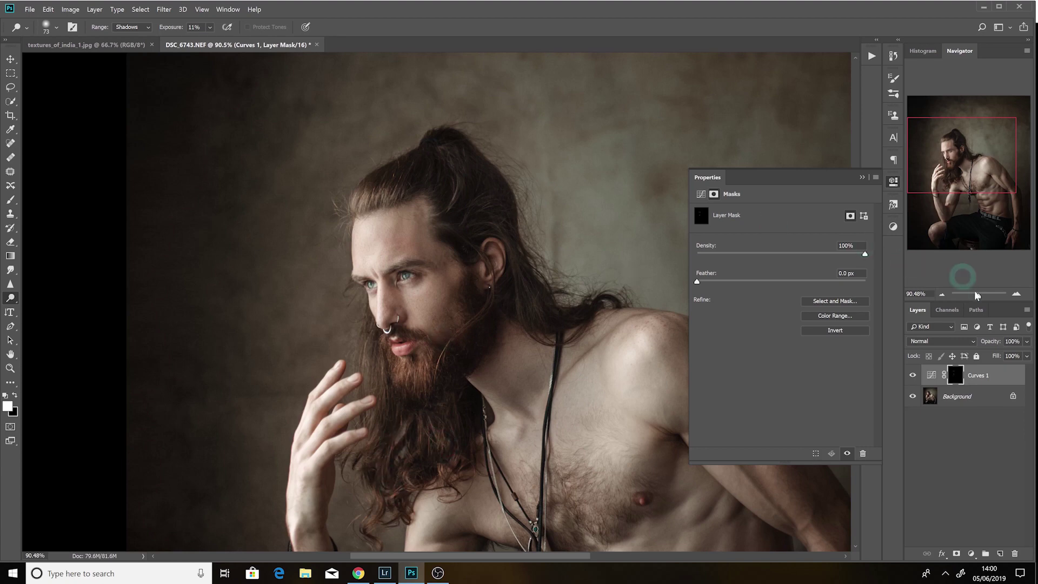
drag(981, 296, 979, 306)
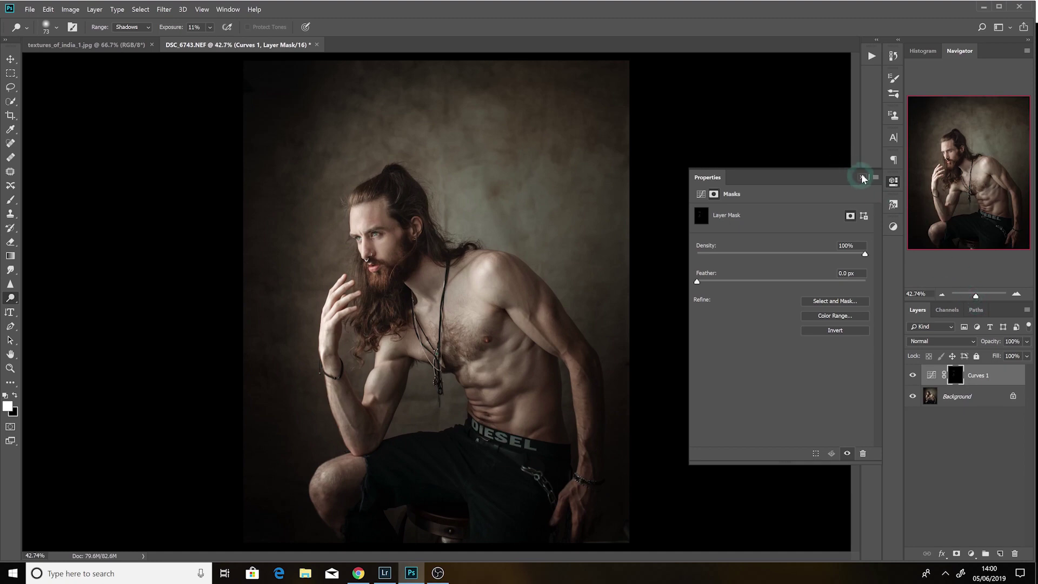
Step: Close the mask properties and flatten the Curves adjustment into the Background layer
click(862, 178)
click(965, 398)
right_click(960, 394)
click(938, 491)
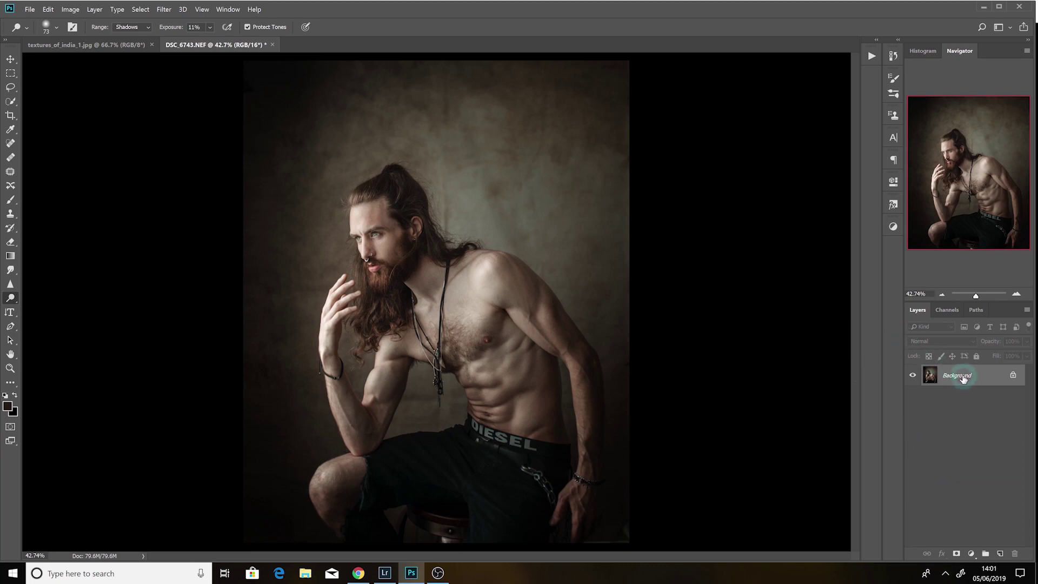
Step: Copy the textures_of_india_1.jpg texture into the DSC_6743.NEF portrait and align it with the upper-left corner of the photo
drag(976, 296, 974, 295)
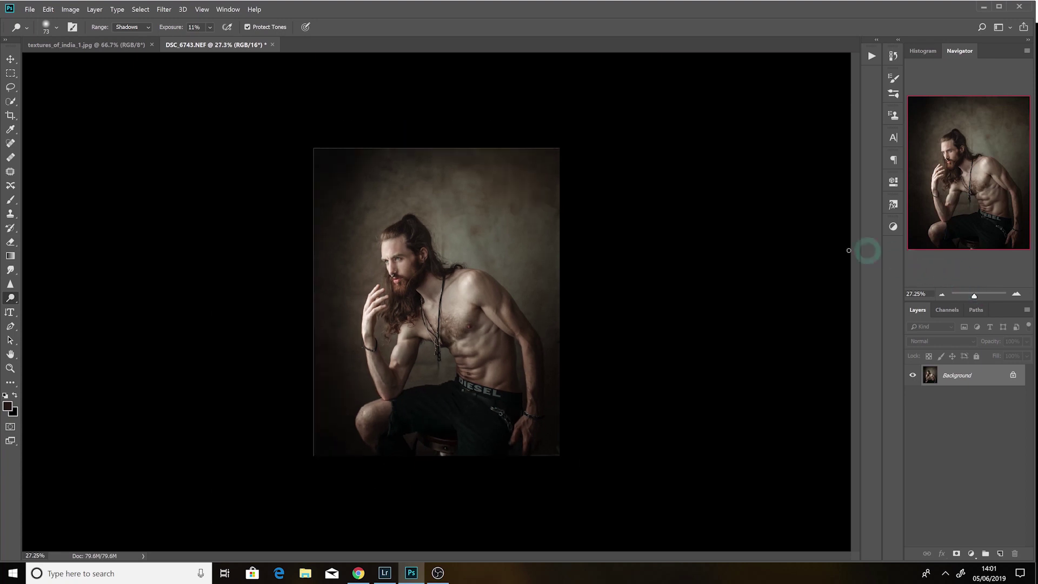
click(111, 47)
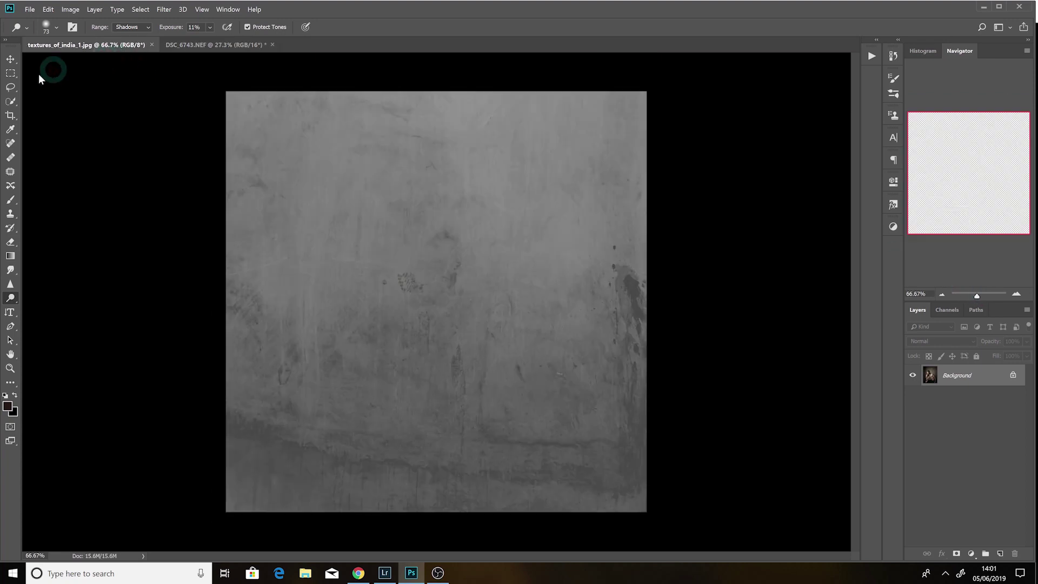
click(10, 58)
drag(384, 235, 405, 214)
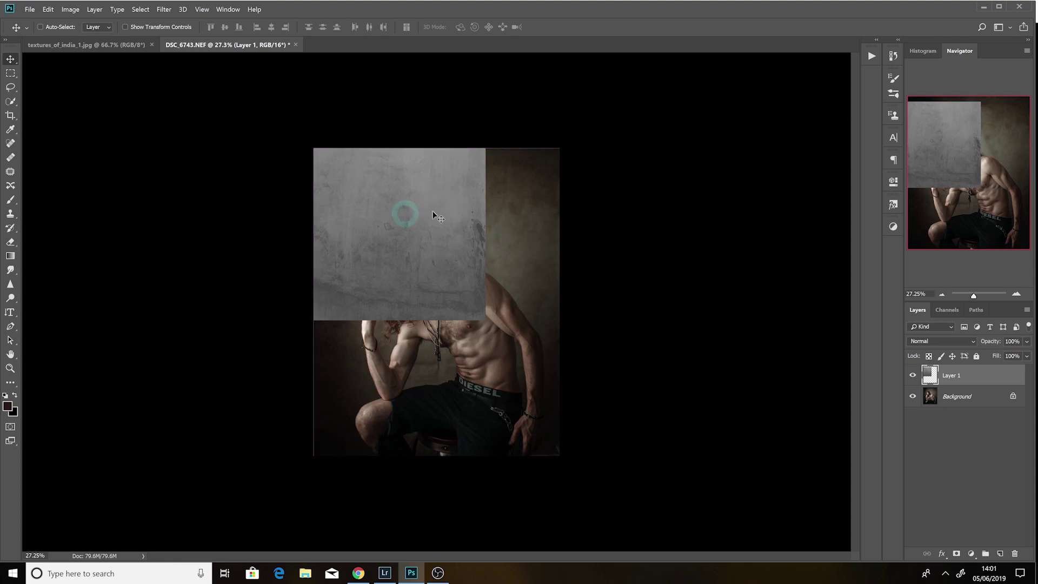
click(482, 317)
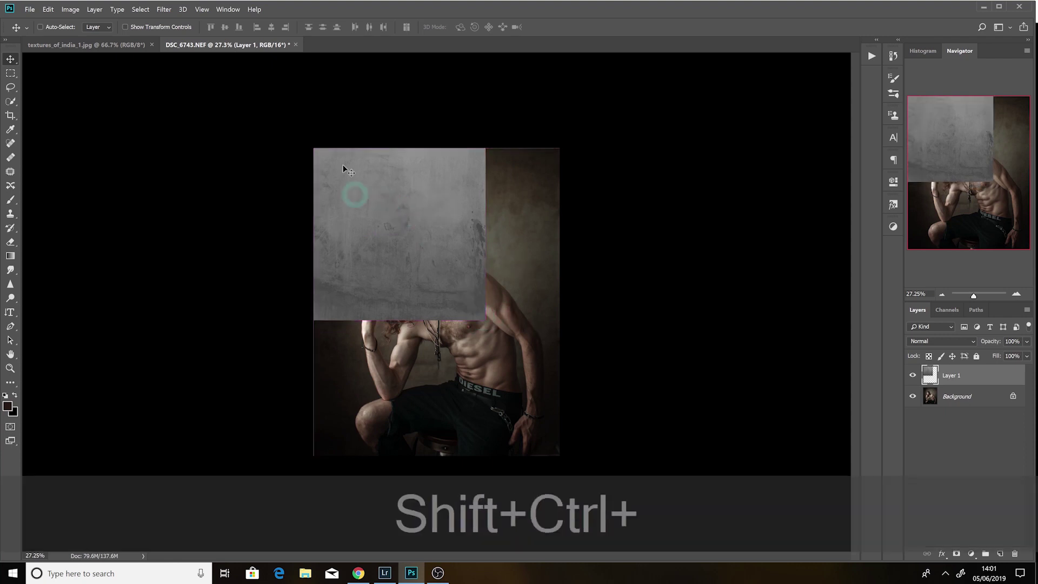
Step: Scale the texture layer to cover the whole portrait and set its blend mode to Soft Light
key(ctrl+shift+t)
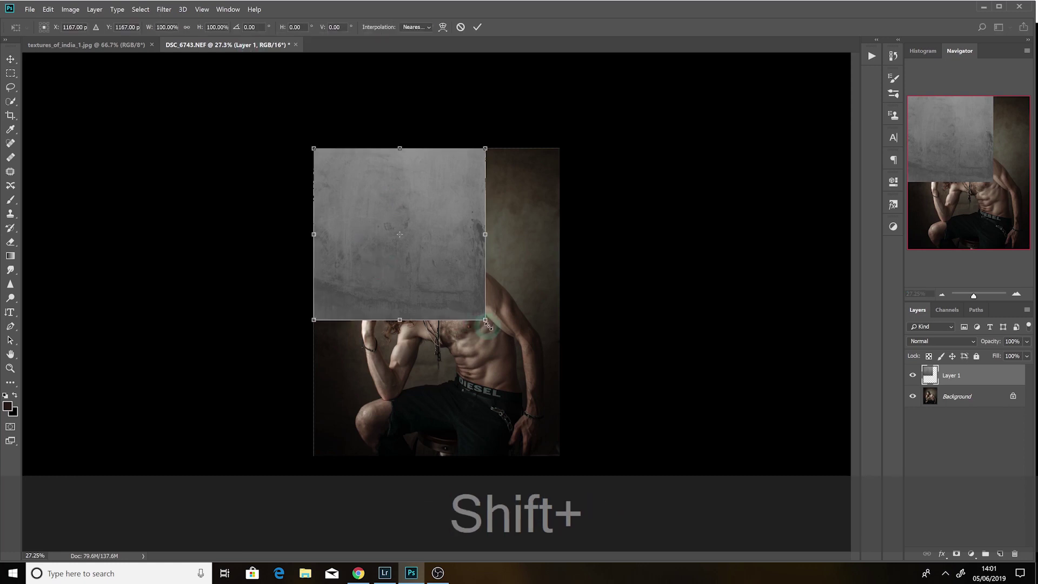
drag(485, 319, 577, 412)
drag(446, 412, 447, 461)
click(477, 27)
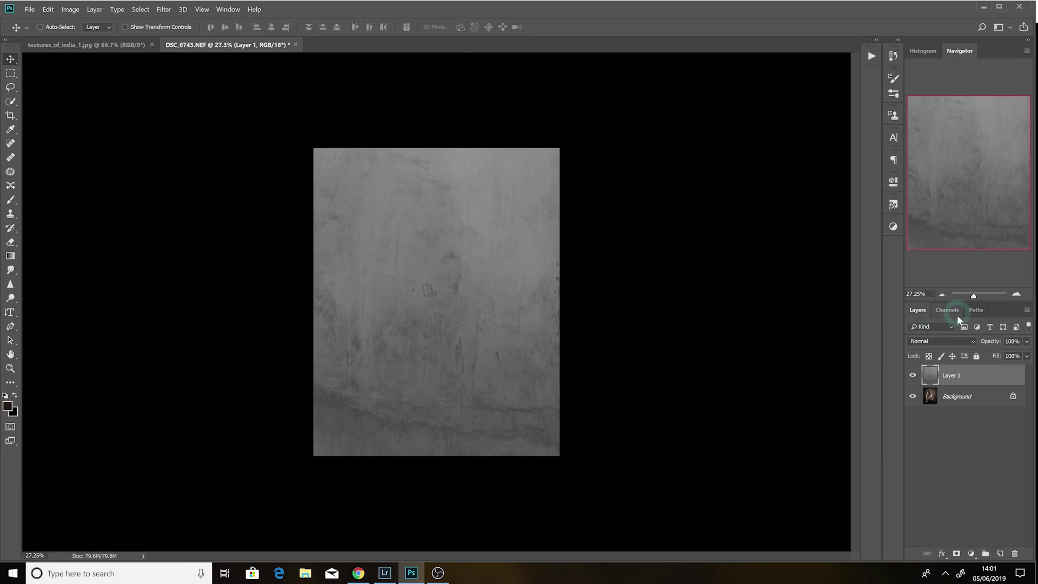
click(969, 343)
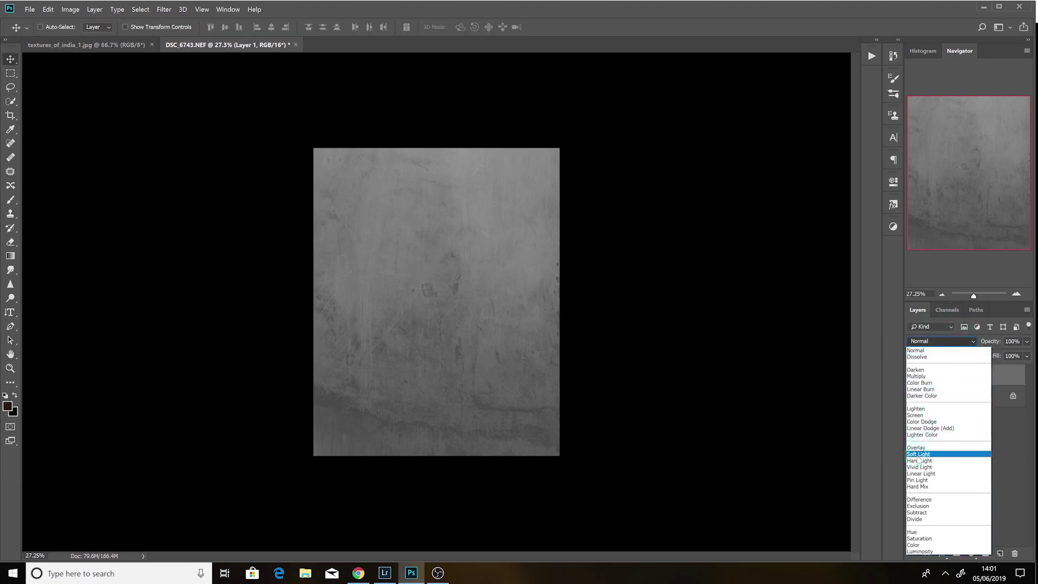
click(922, 439)
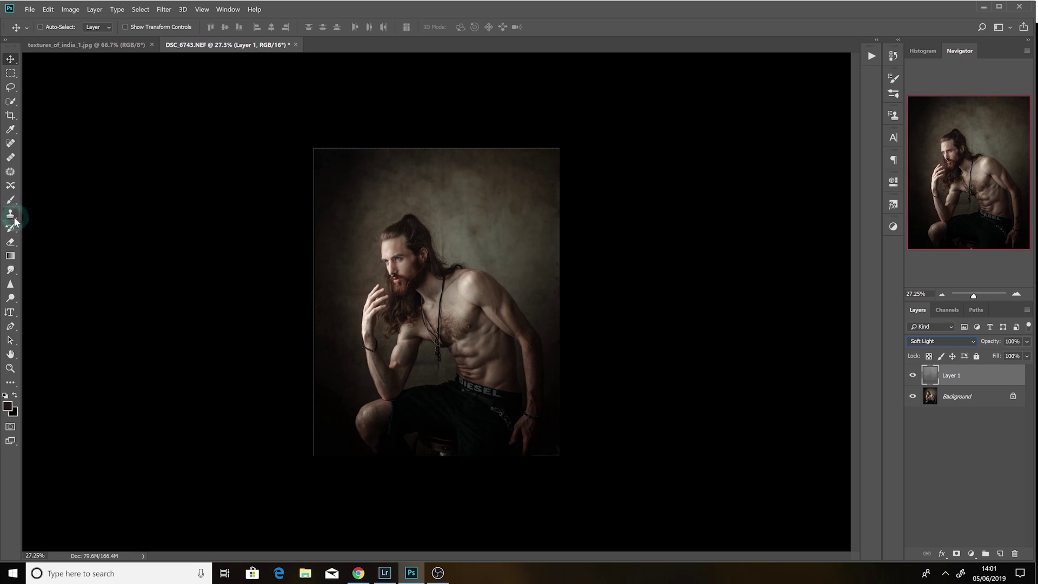
Step: Erase the texture layer over the man's face and neck using an 1100 px eraser at 100% opacity
click(11, 242)
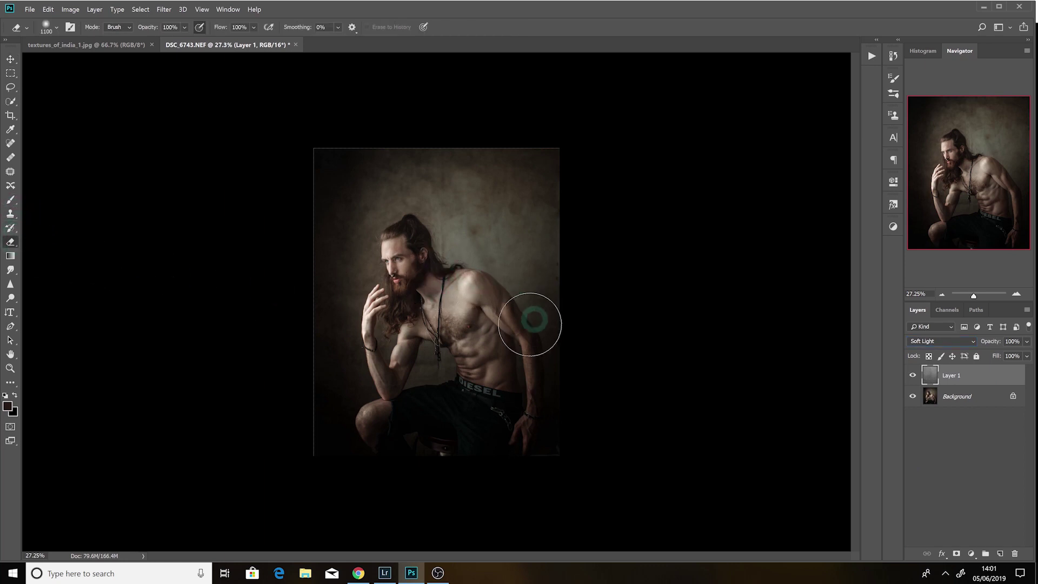
ctrl+right_click(386, 283)
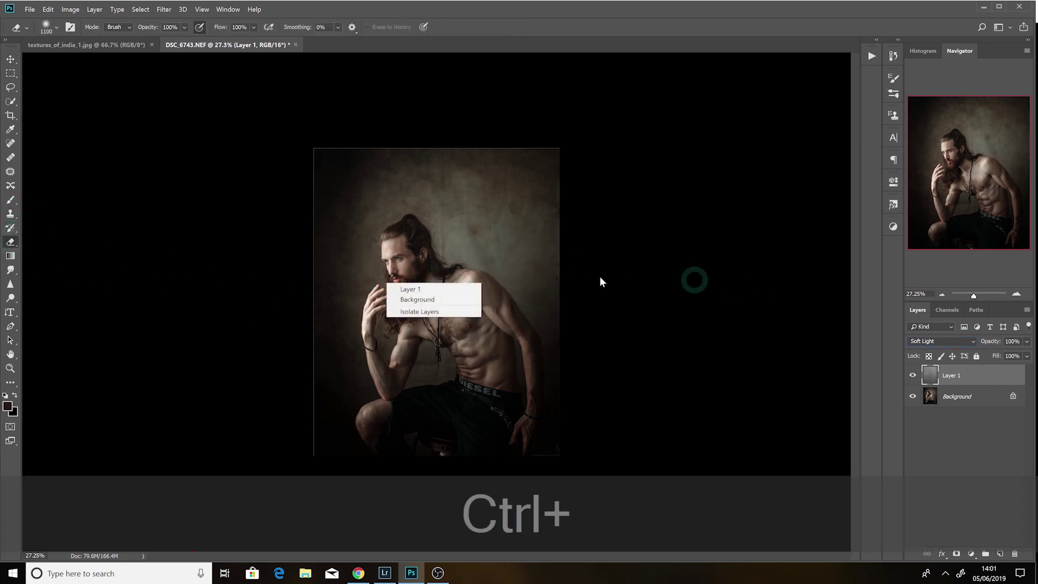
click(404, 245)
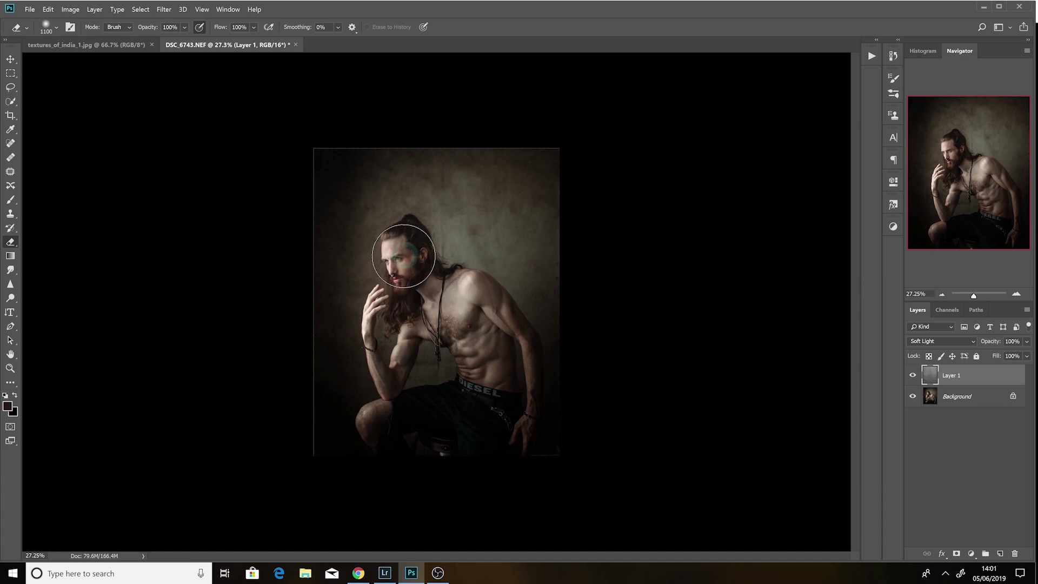
mouse_move(410, 253)
mouse_down()
mouse_move(419, 300)
mouse_move(418, 245)
mouse_move(411, 296)
mouse_up()
drag(976, 297, 977, 296)
key(ctrl)
ctrl+right_click(413, 276)
click(438, 278)
right_click(411, 286)
click(443, 291)
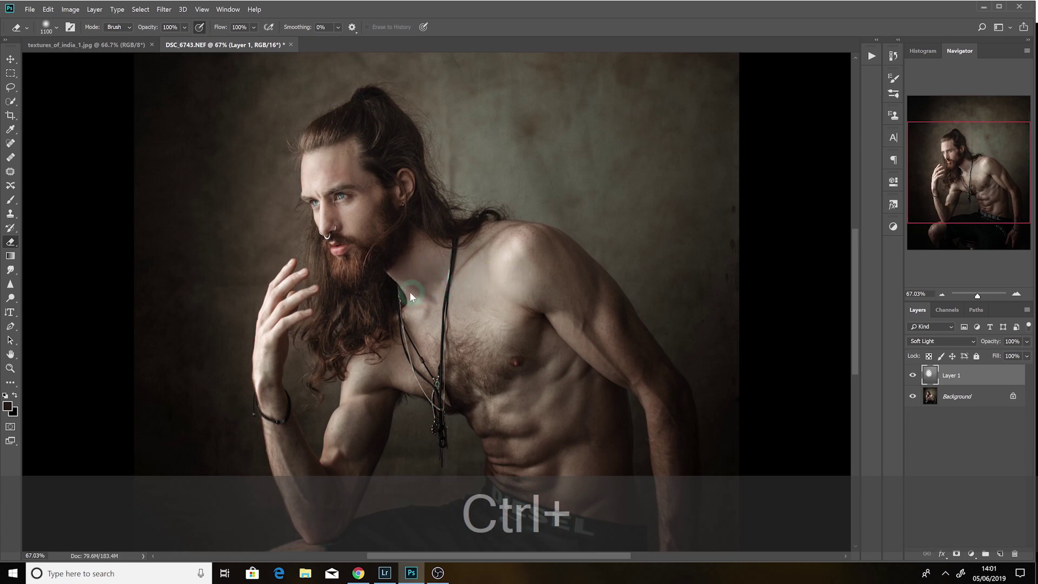
right_click(416, 289)
key(alt)
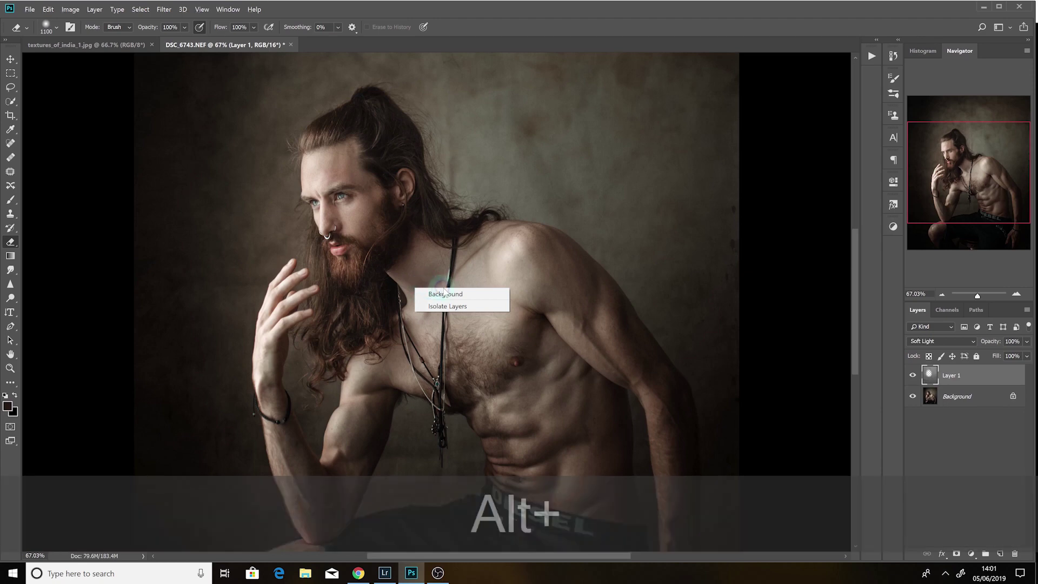
click(405, 290)
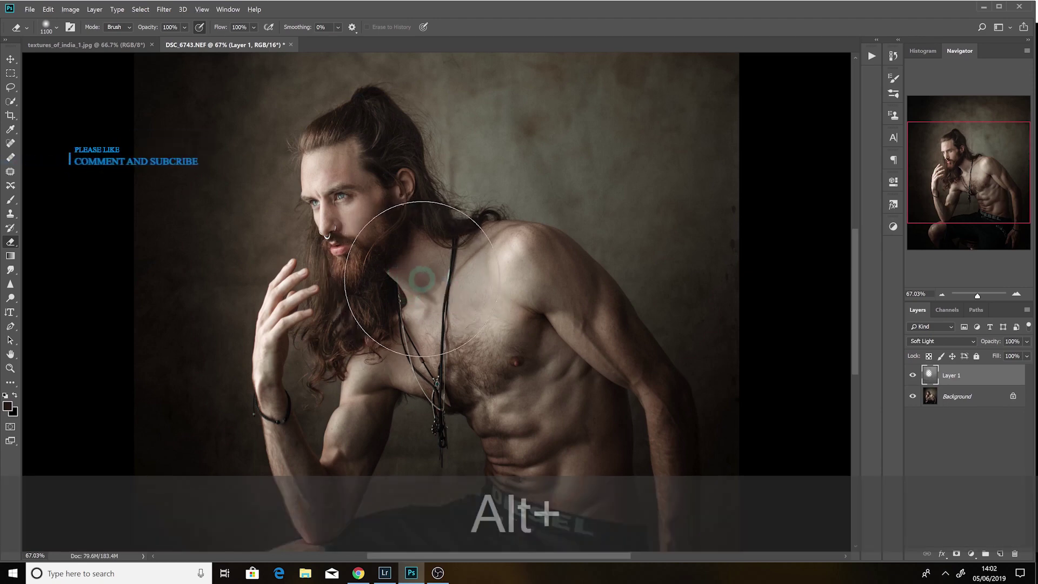
Step: Erase the Soft Light texture from the man's torso, arms and hand, using a 341 px eraser for the body
mouse_move(421, 280)
mouse_down()
mouse_move(390, 284)
mouse_move(400, 276)
mouse_up()
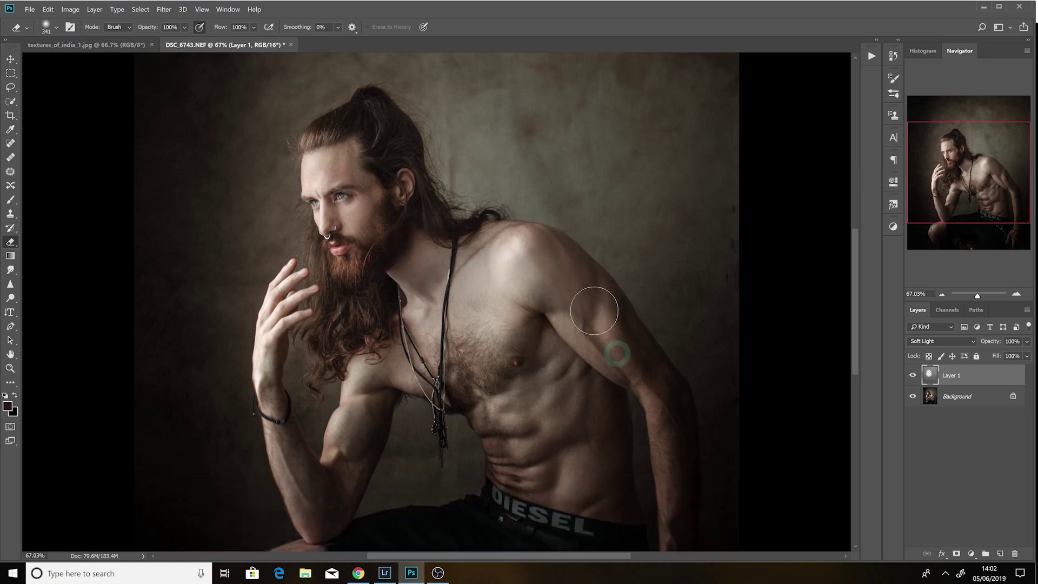
mouse_move(591, 420)
mouse_down()
mouse_move(600, 441)
mouse_move(563, 460)
mouse_move(509, 380)
mouse_move(482, 388)
mouse_move(520, 472)
mouse_move(529, 475)
mouse_move(448, 372)
mouse_move(402, 347)
mouse_move(360, 408)
mouse_move(337, 490)
mouse_move(308, 326)
mouse_move(272, 369)
mouse_move(268, 399)
mouse_move(319, 519)
mouse_move(357, 444)
mouse_move(359, 466)
mouse_move(374, 402)
mouse_move(397, 257)
mouse_move(378, 217)
mouse_move(374, 155)
mouse_move(427, 246)
mouse_move(416, 264)
mouse_move(407, 234)
mouse_move(438, 266)
mouse_move(541, 309)
mouse_move(568, 417)
mouse_move(578, 376)
mouse_move(587, 421)
mouse_move(581, 399)
mouse_move(558, 412)
mouse_move(561, 337)
mouse_move(606, 355)
mouse_move(591, 310)
mouse_move(619, 341)
mouse_move(566, 301)
mouse_move(555, 318)
mouse_move(548, 429)
mouse_move(558, 300)
mouse_move(559, 312)
mouse_move(536, 280)
mouse_up()
mouse_move(516, 355)
mouse_down()
mouse_move(471, 395)
mouse_move(475, 407)
mouse_move(434, 382)
mouse_up()
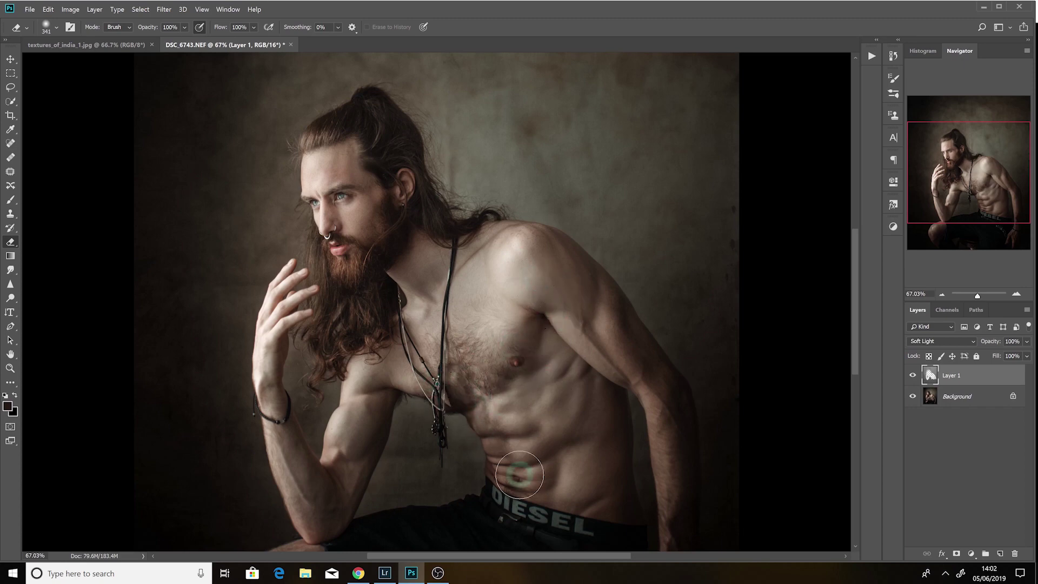
drag(953, 194, 949, 221)
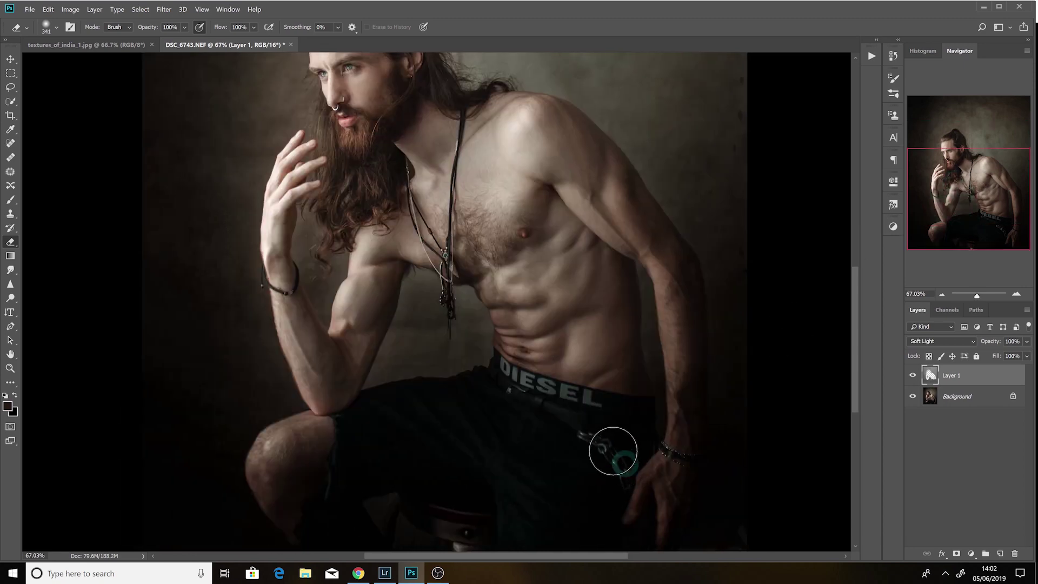
drag(663, 445, 674, 525)
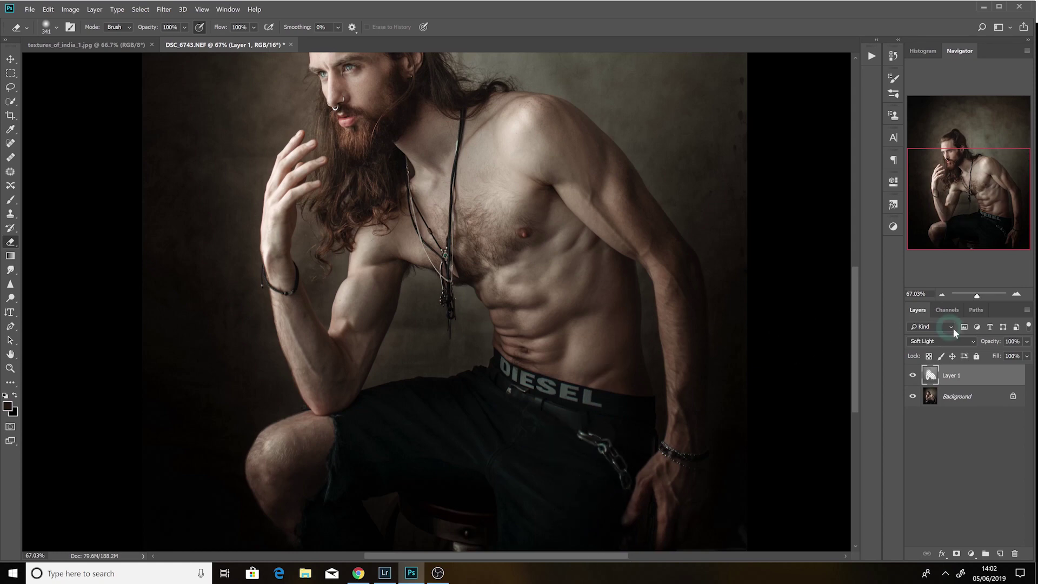
Step: Merge the texture layer into the Background layer
click(976, 309)
drag(977, 296, 975, 296)
click(919, 310)
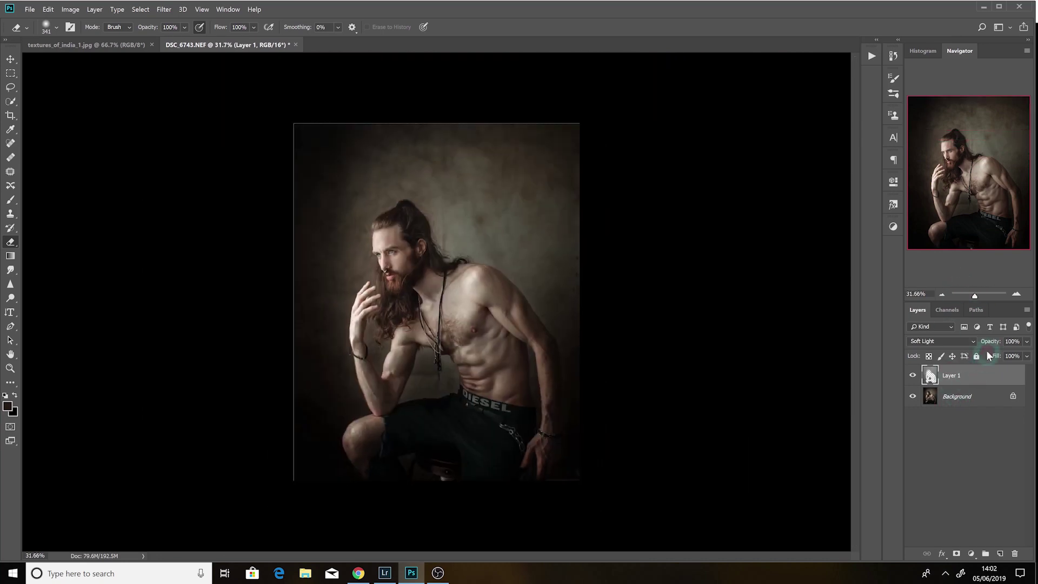
drag(988, 346, 987, 346)
click(959, 385)
right_click(959, 400)
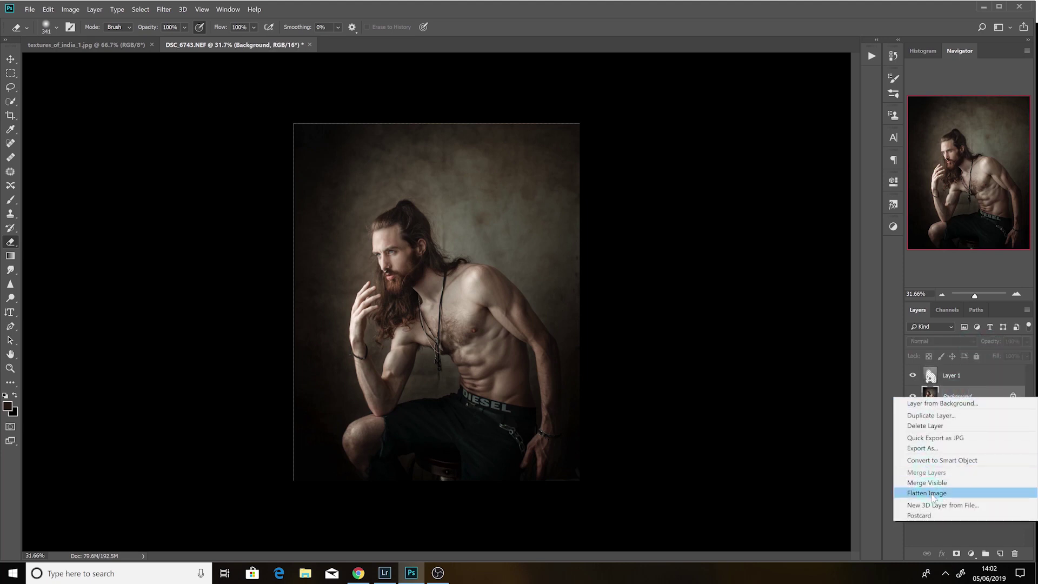
click(927, 480)
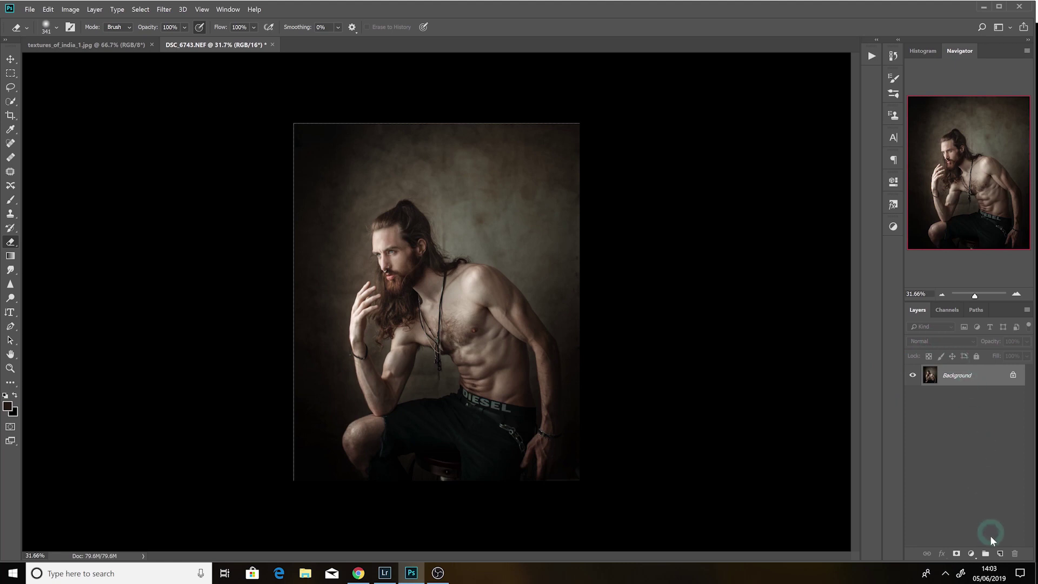
Step: Add an Exposure adjustment layer with gamma correction 0.91 and flatten it into the Background layer
click(972, 555)
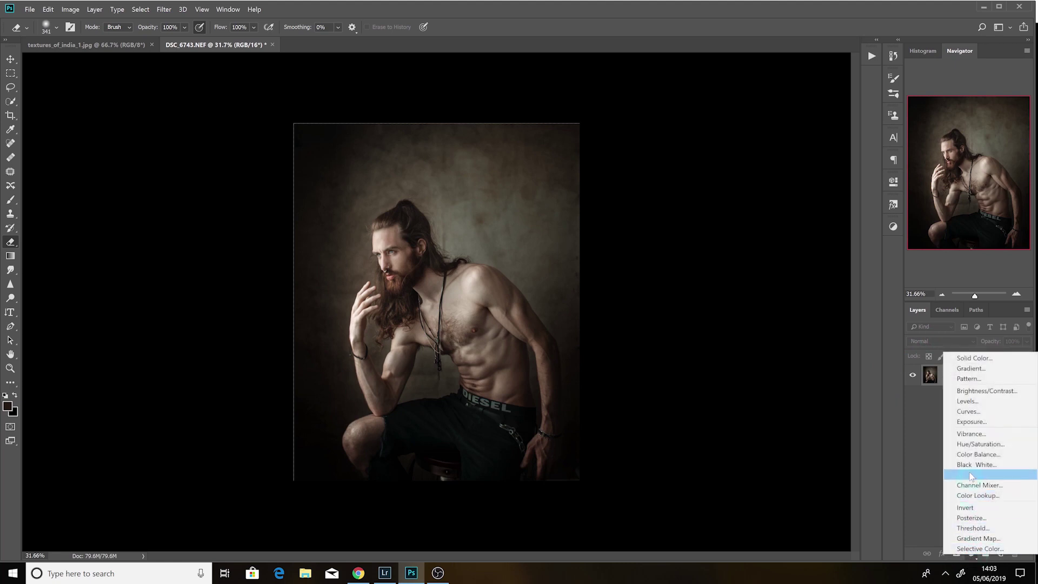
click(972, 422)
click(971, 418)
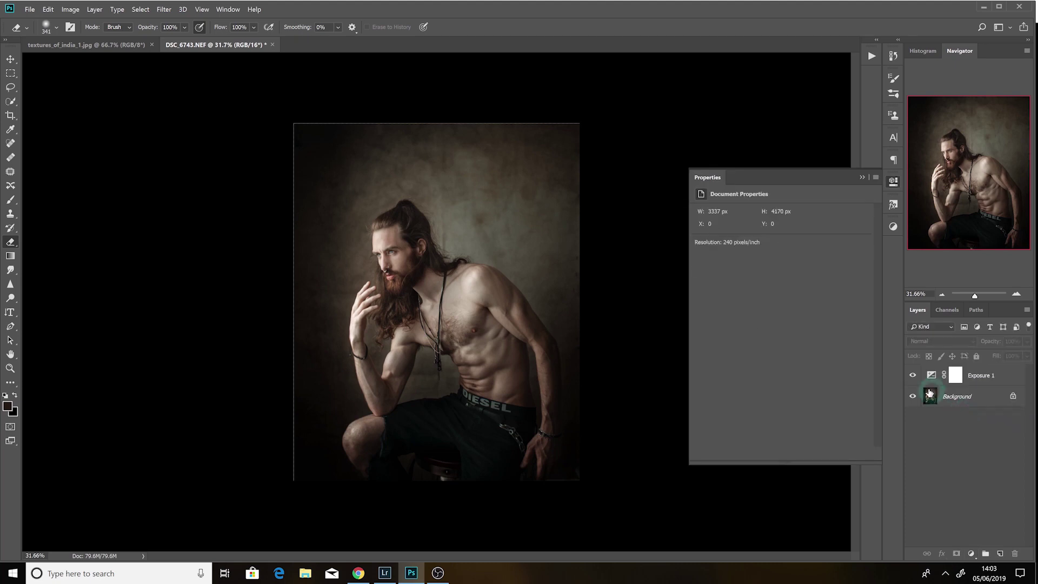
click(772, 181)
click(946, 366)
click(932, 376)
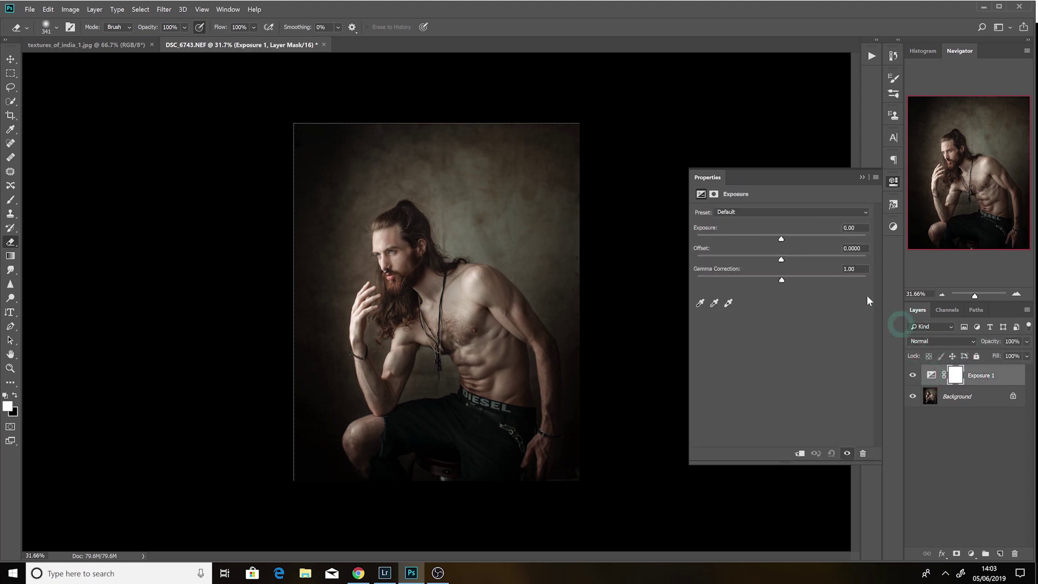
click(782, 281)
click(866, 192)
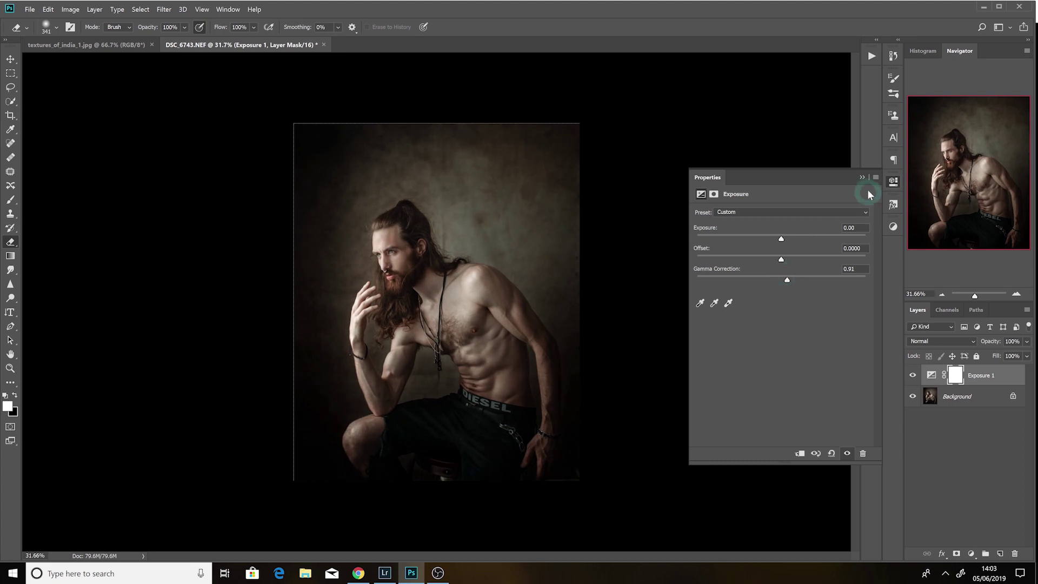
click(864, 178)
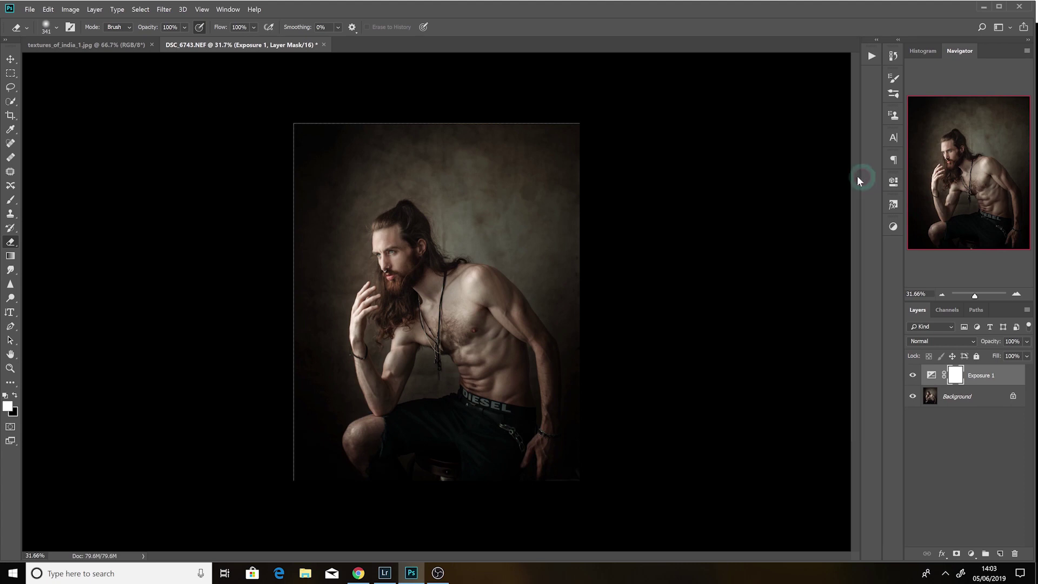
right_click(952, 395)
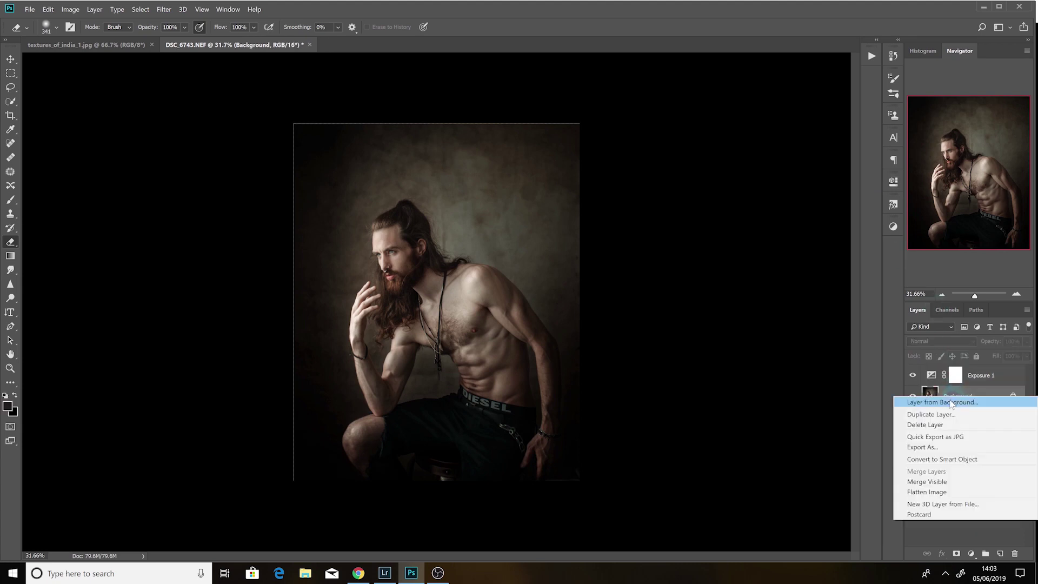
click(931, 491)
Step: Apply the Color Efex Pro 4 Cross Processing filter with a method from the lower group of its method list
key(ctrl+0)
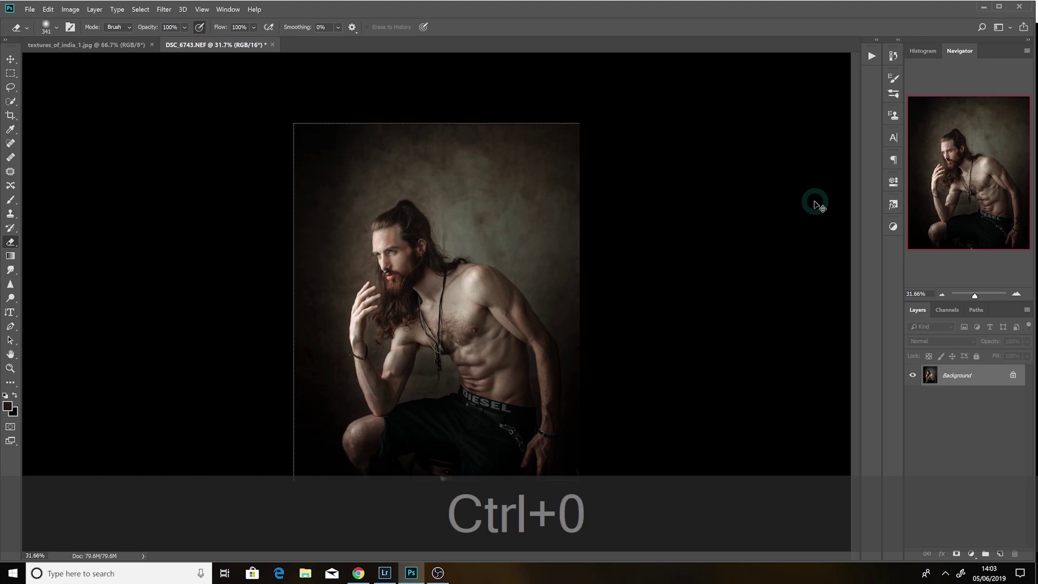
click(163, 12)
mouse_move(293, 259)
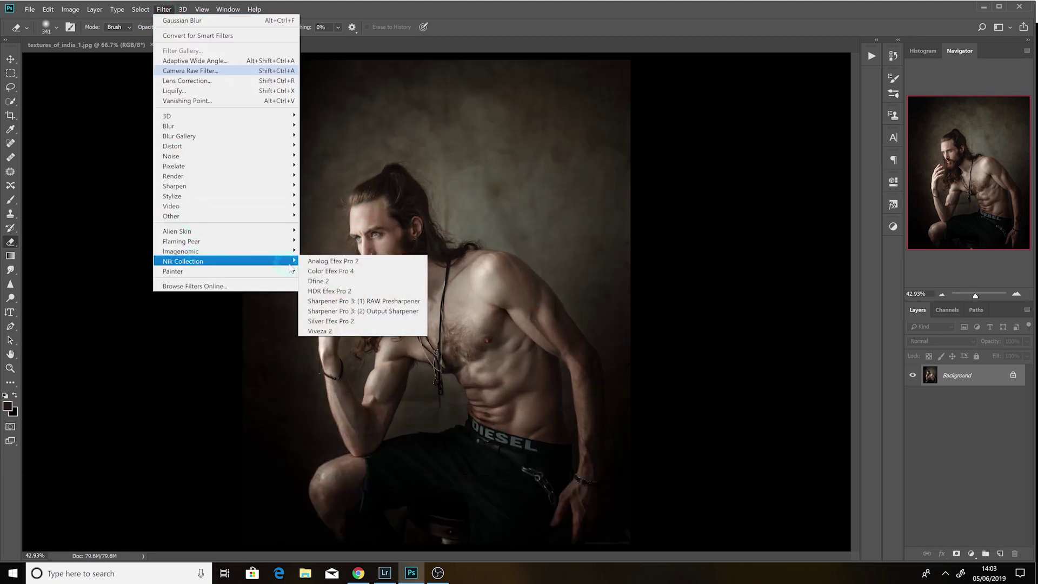
click(338, 271)
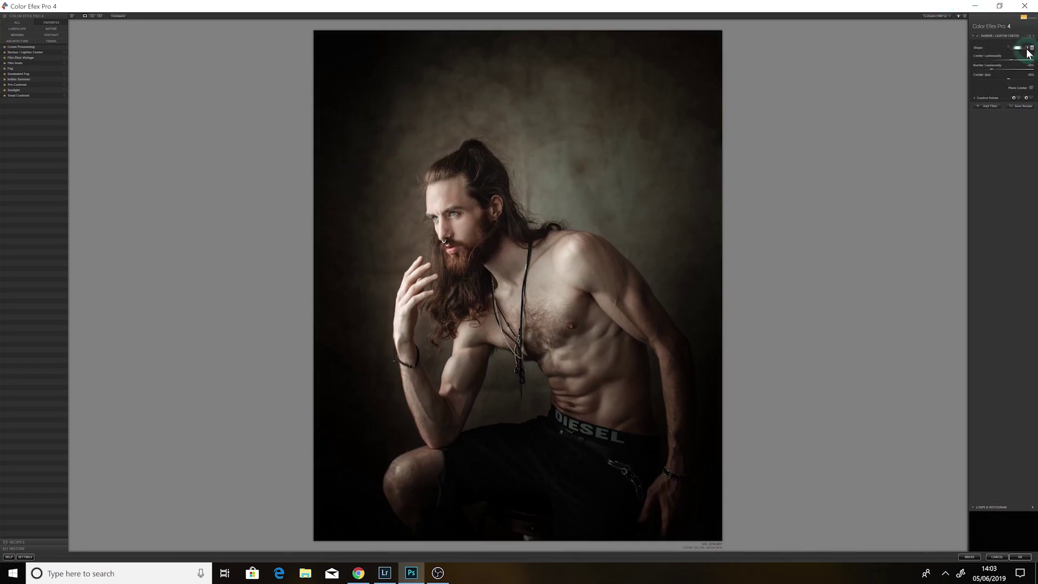
click(25, 47)
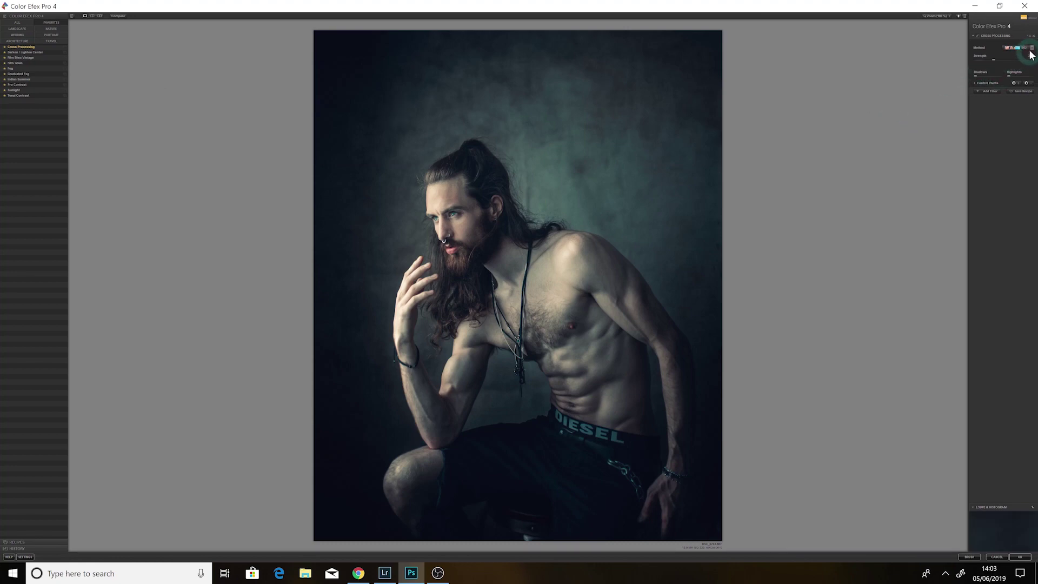
click(1032, 48)
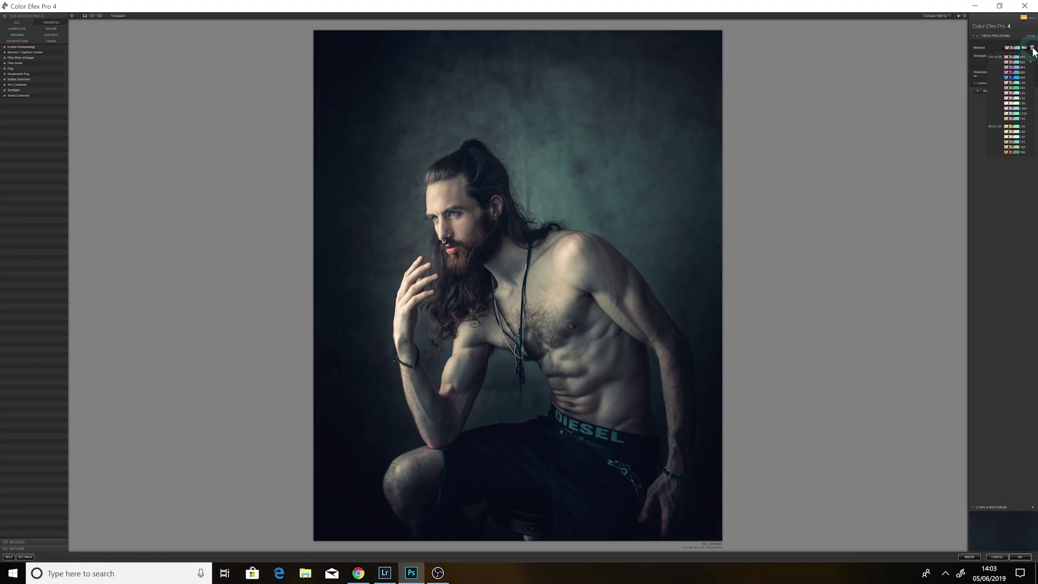
click(1015, 132)
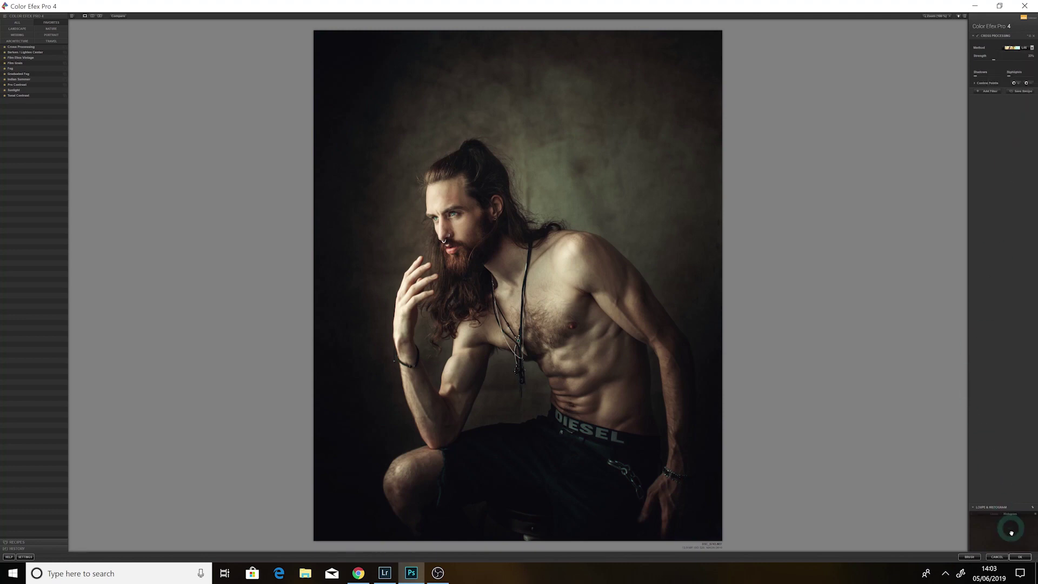
click(1021, 558)
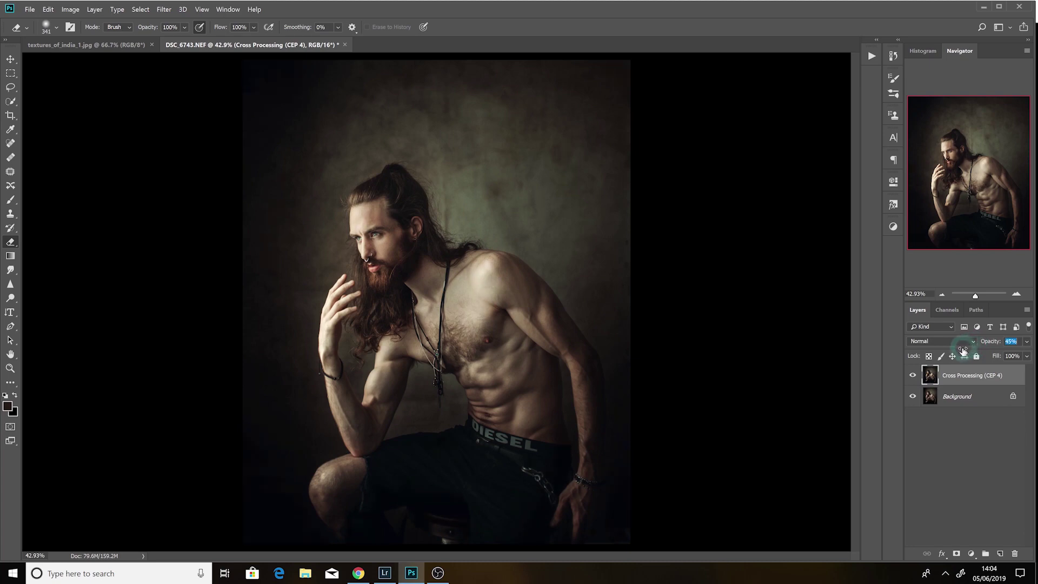
Step: Set the Cross Processing layer's opacity to 40% and merge it into the Background layer
text(40)
key(Return)
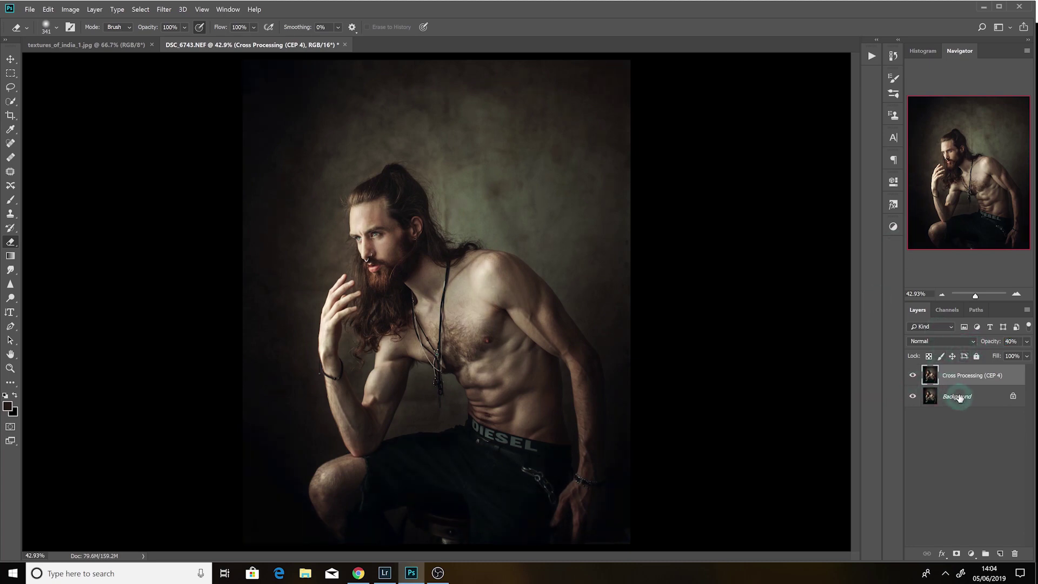
click(956, 399)
right_click(959, 394)
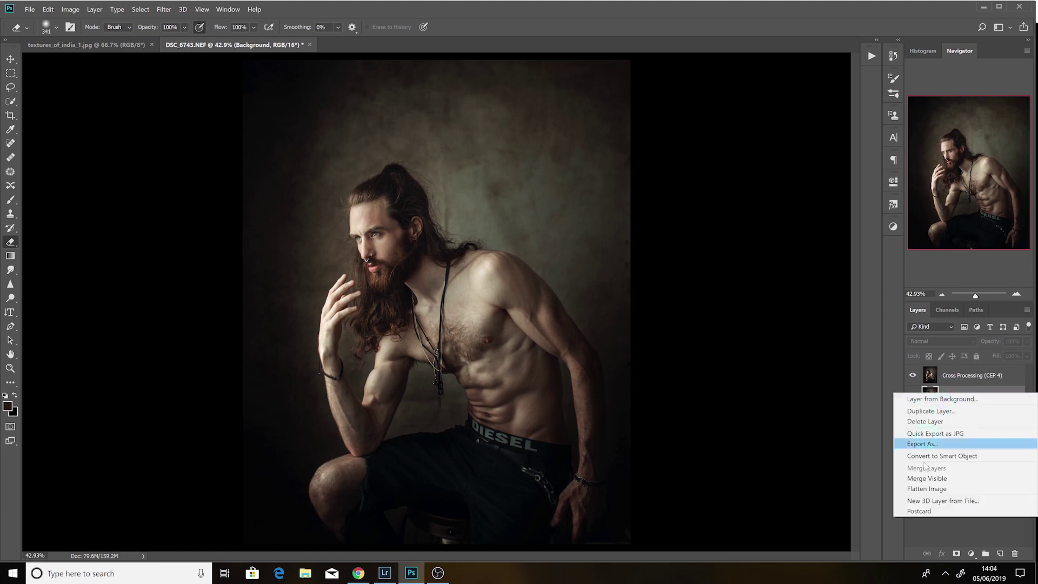
click(930, 483)
Step: Apply a 3.0-pixel High Pass filter to a duplicate of the Background layer, blended as Linear Light behind a black mask
drag(969, 375, 1000, 554)
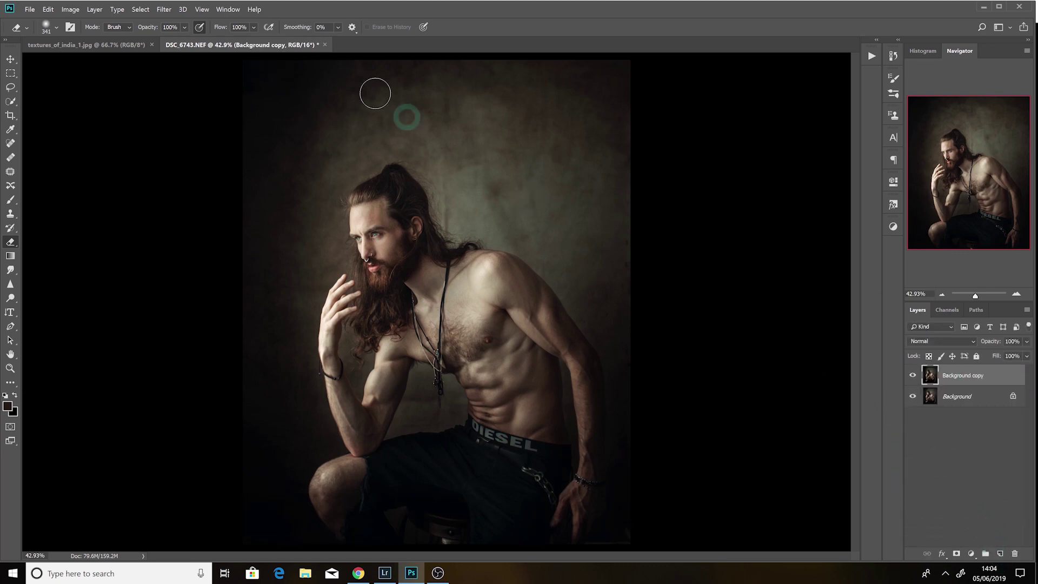
click(165, 9)
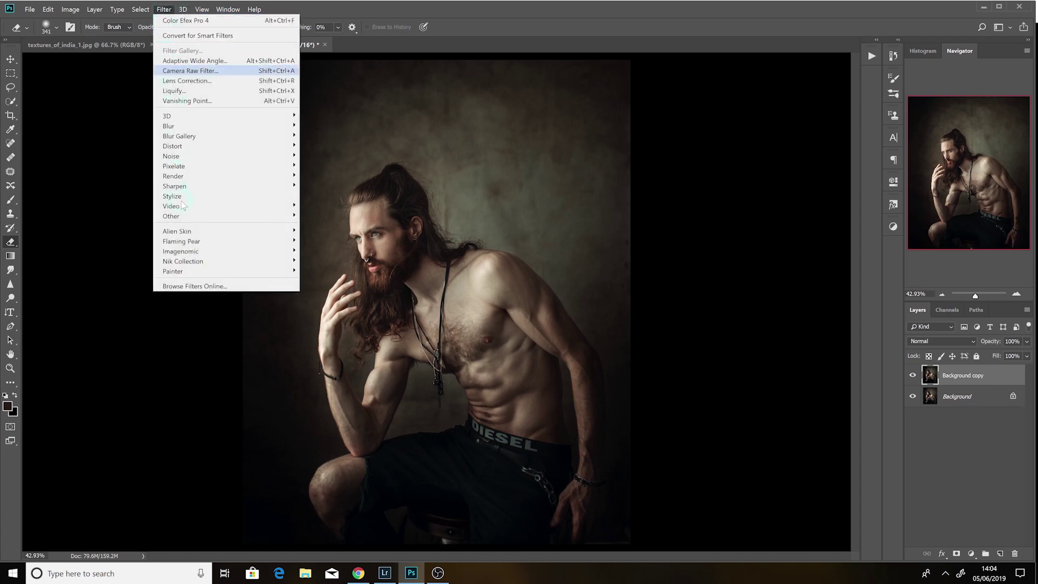
mouse_move(205, 216)
click(322, 227)
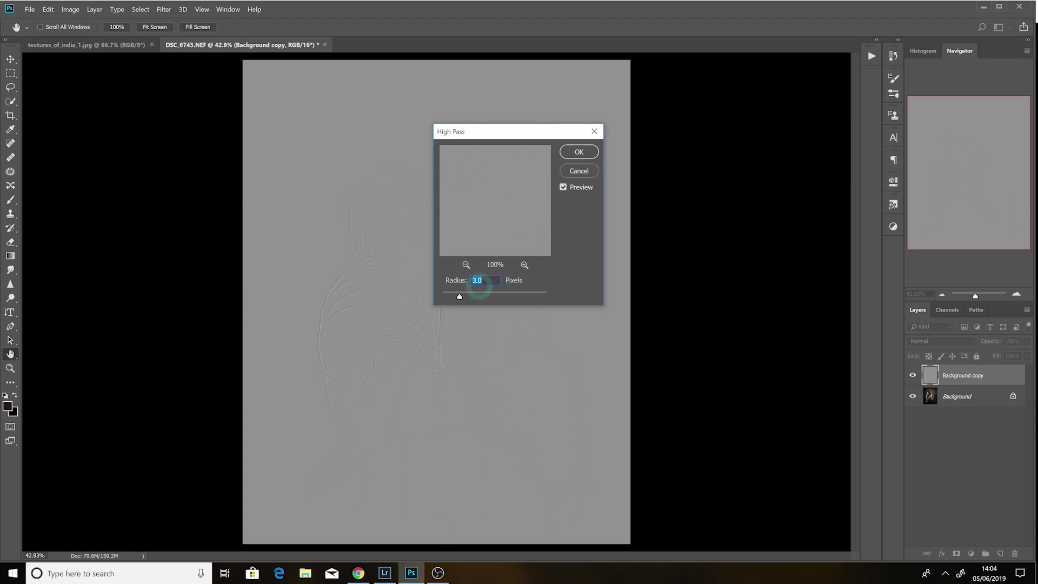
click(578, 153)
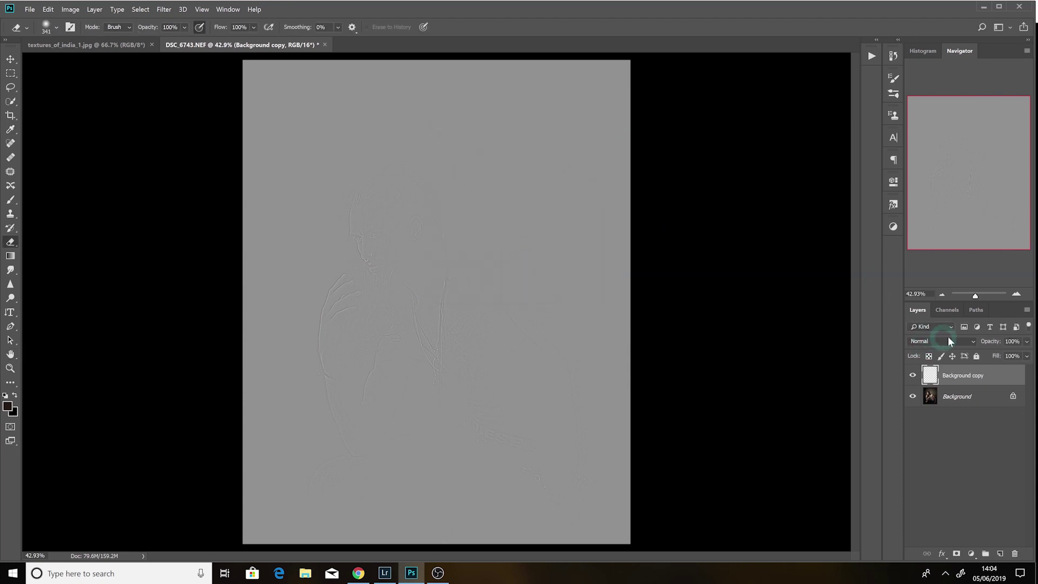
click(971, 342)
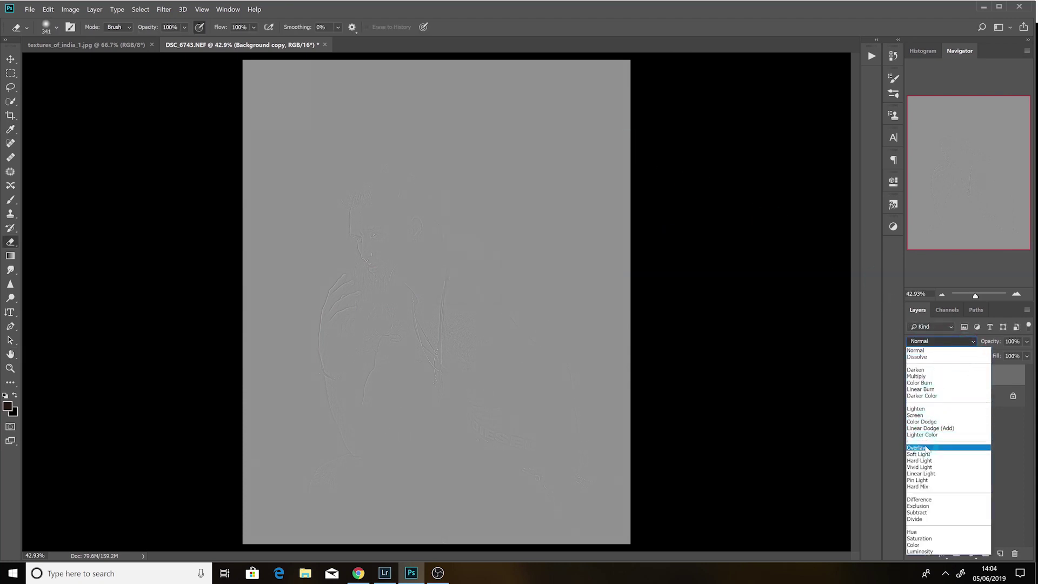
click(926, 473)
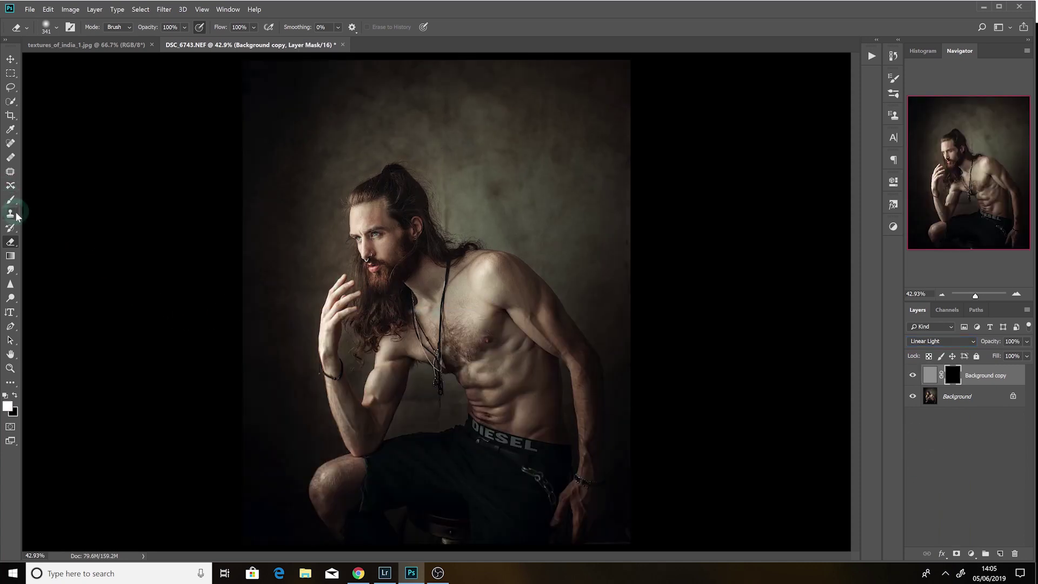
Step: Paint white on the High Pass layer's mask over the man's body, face and hair with a 400 px brush at 100% opacity and flow
click(10, 200)
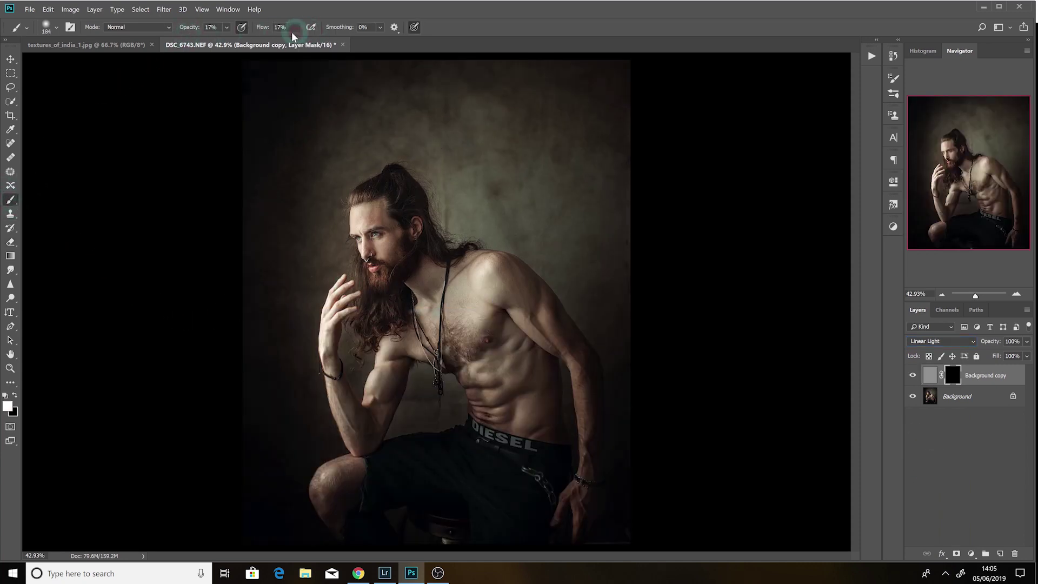
drag(192, 30, 348, 31)
key(bracketright)
key(bracketright)
key(bracketright)
key(bracketright)
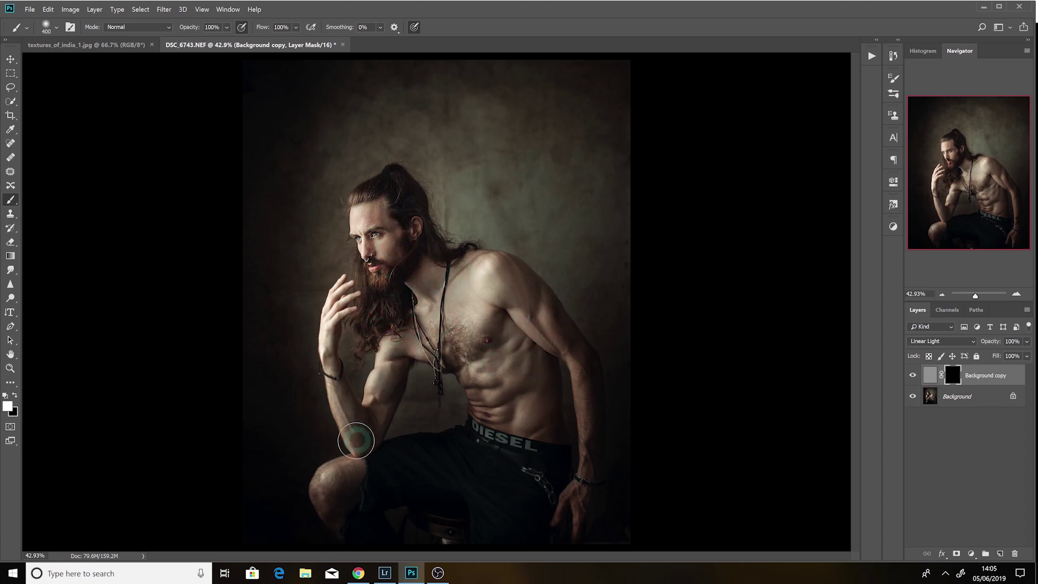
mouse_move(335, 324)
mouse_down()
mouse_move(354, 471)
mouse_move(323, 485)
mouse_move(476, 462)
mouse_move(496, 444)
mouse_move(550, 485)
mouse_move(531, 524)
mouse_move(541, 510)
mouse_move(450, 459)
mouse_move(336, 484)
mouse_move(365, 532)
mouse_move(440, 365)
mouse_move(425, 350)
mouse_up()
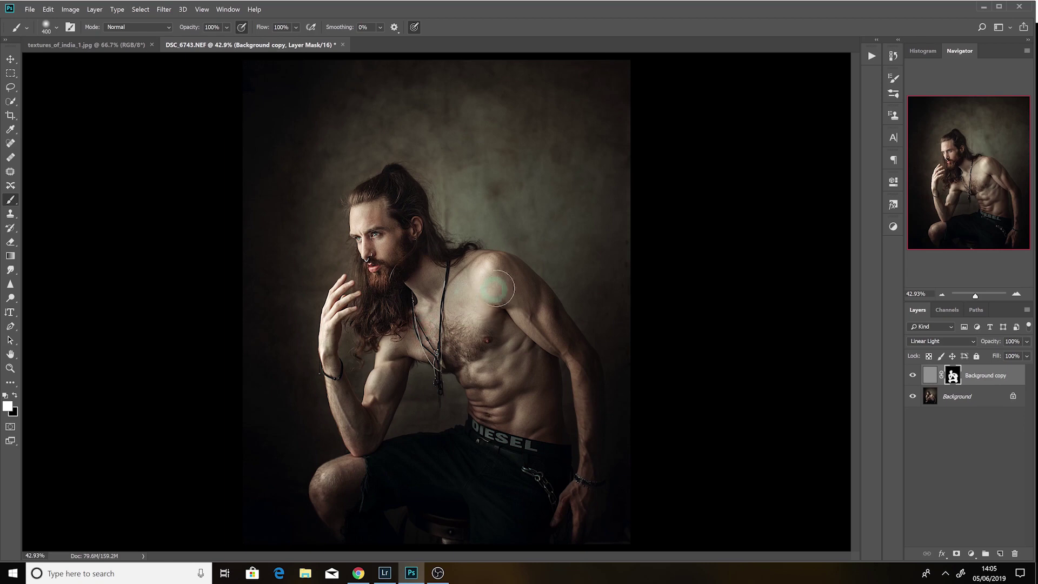
mouse_move(464, 264)
mouse_down()
mouse_move(423, 239)
mouse_move(415, 257)
mouse_move(380, 212)
mouse_move(390, 201)
mouse_up()
drag(975, 294, 973, 286)
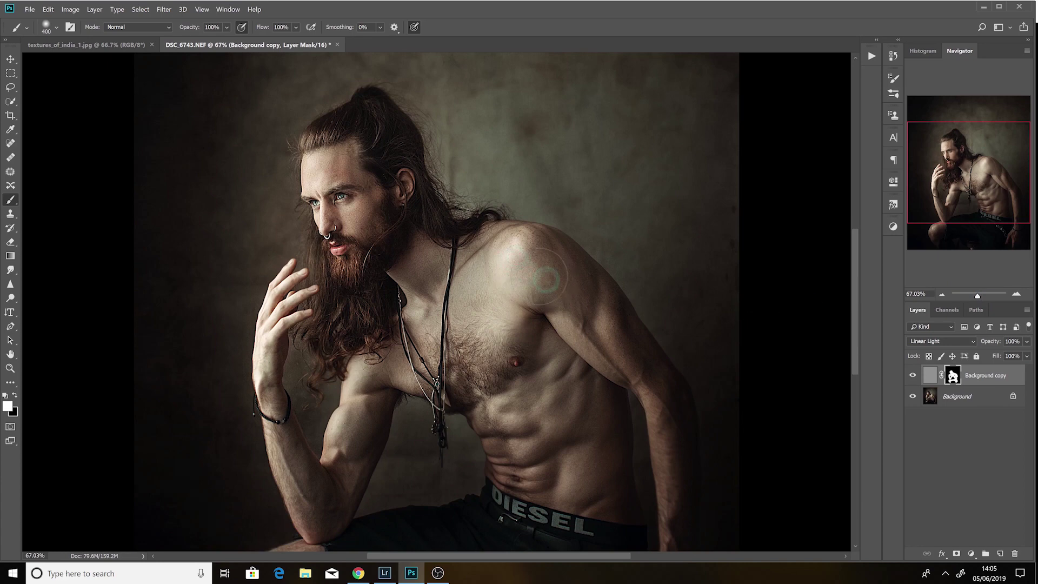
mouse_move(545, 286)
mouse_down()
mouse_move(546, 255)
mouse_move(579, 286)
mouse_move(546, 363)
mouse_move(537, 347)
mouse_move(518, 356)
mouse_move(526, 286)
mouse_move(558, 271)
mouse_move(530, 240)
mouse_move(569, 263)
mouse_move(602, 312)
mouse_move(576, 299)
mouse_move(514, 327)
mouse_up()
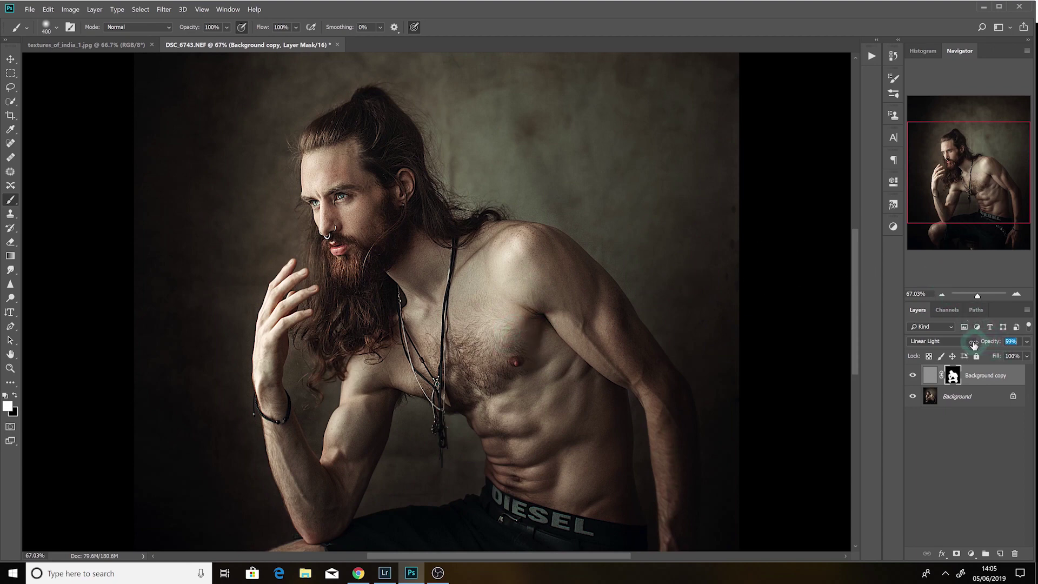
Step: Reduce the High Pass layer's opacity to 28% and compare the portrait with and without its sharpening
drag(971, 346, 983, 297)
drag(955, 183, 942, 173)
drag(982, 341, 984, 345)
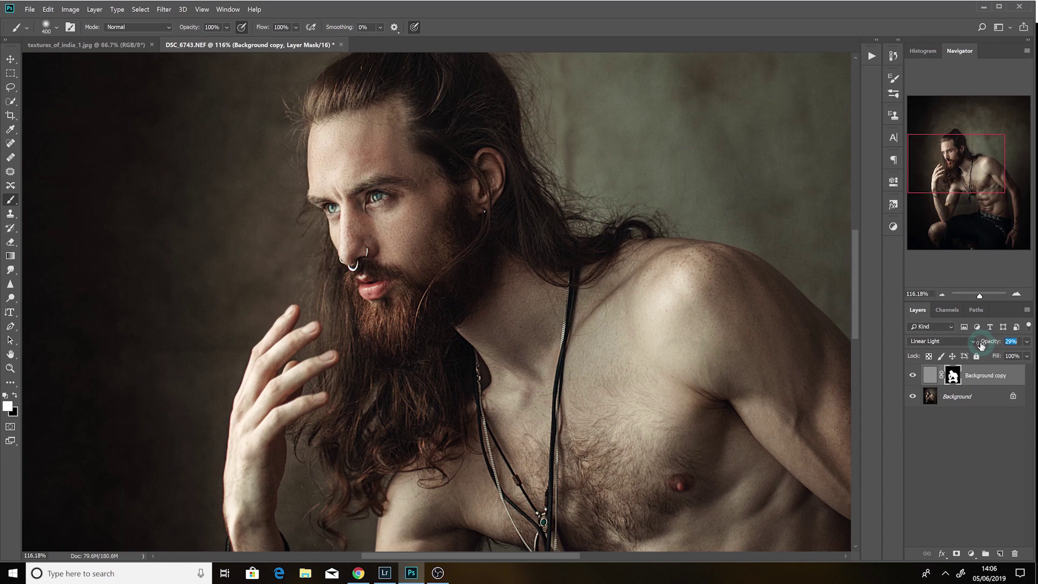
click(914, 376)
drag(982, 297, 976, 298)
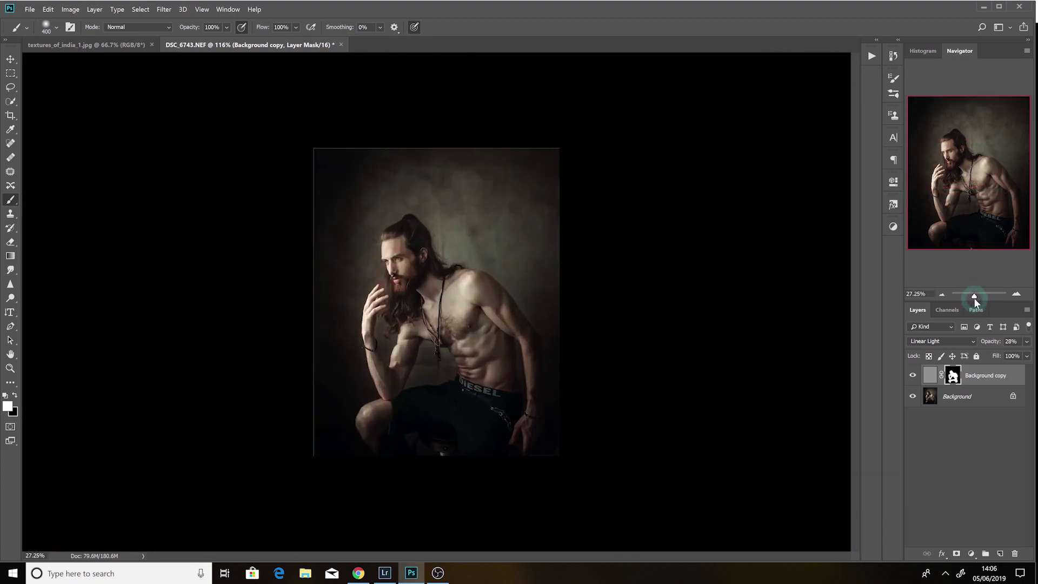
Step: Flatten the image to merge the High Pass sharpening layer into the Background layer
click(960, 396)
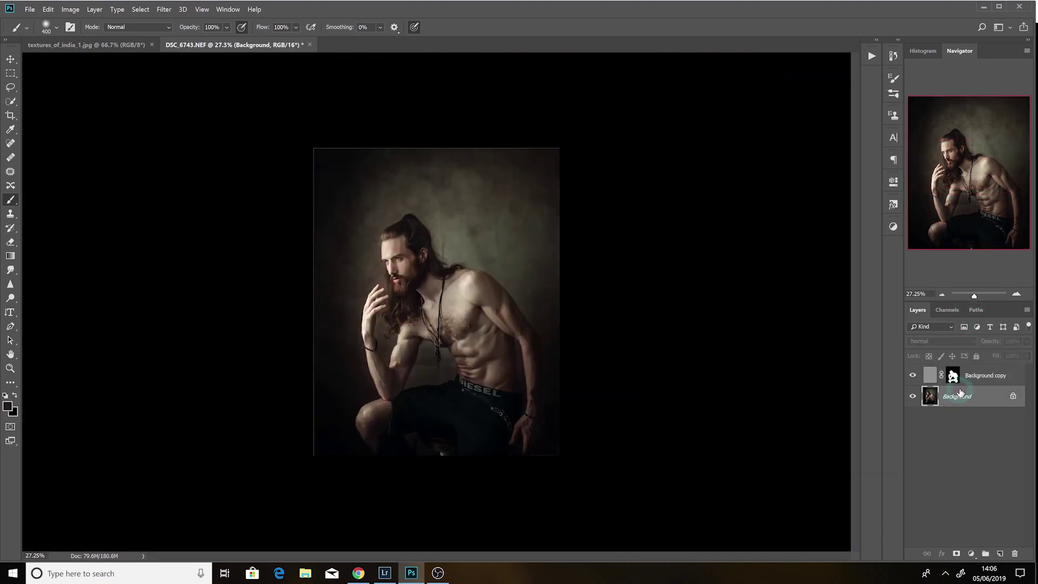
right_click(961, 398)
click(936, 494)
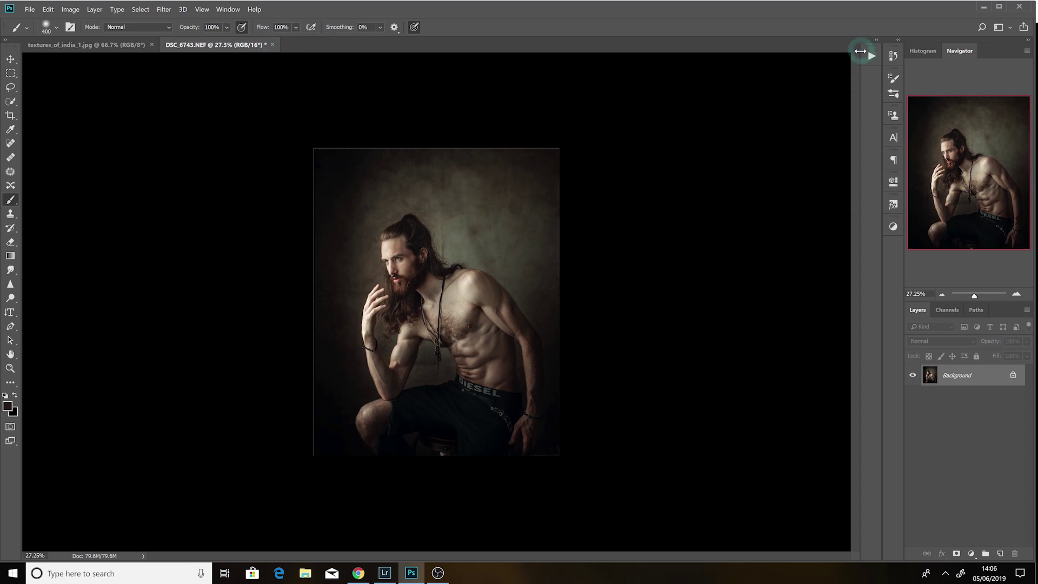
Step: Compare the finished portrait with the original DSC_6743.NEF snapshot in the history, ending on the latest Flatten Image state
click(892, 56)
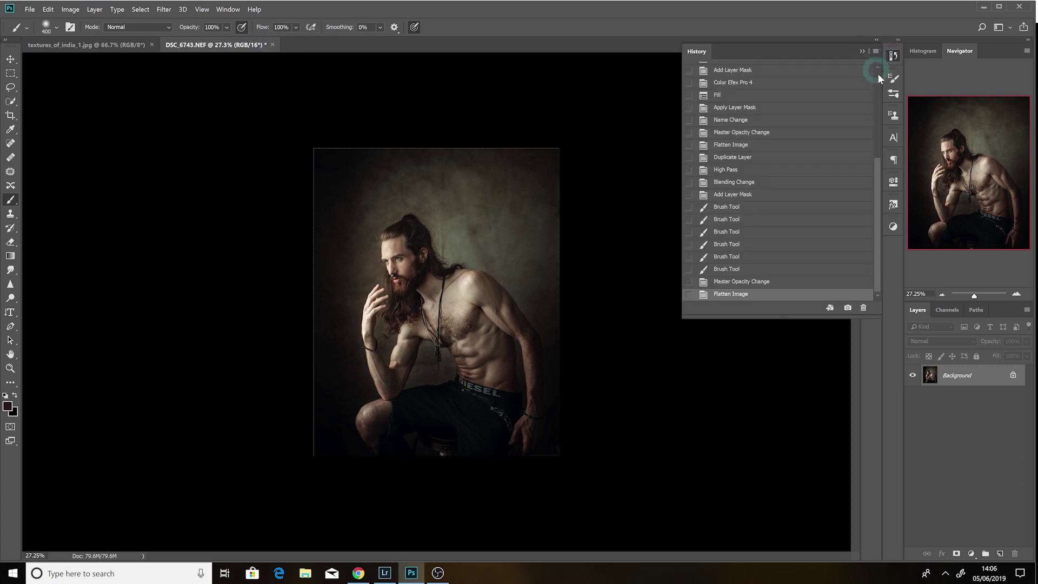
drag(877, 170, 876, 49)
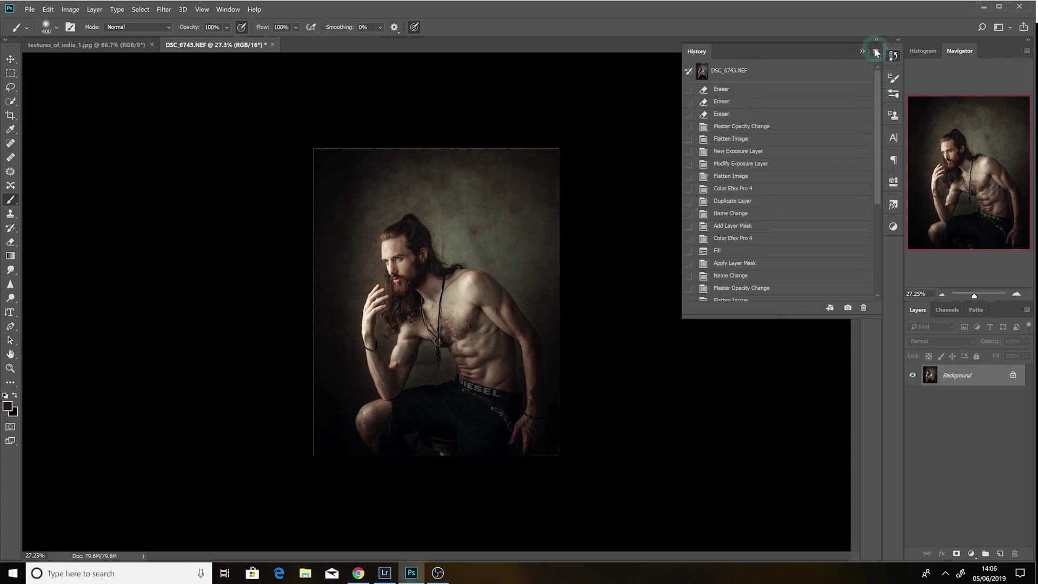
click(740, 74)
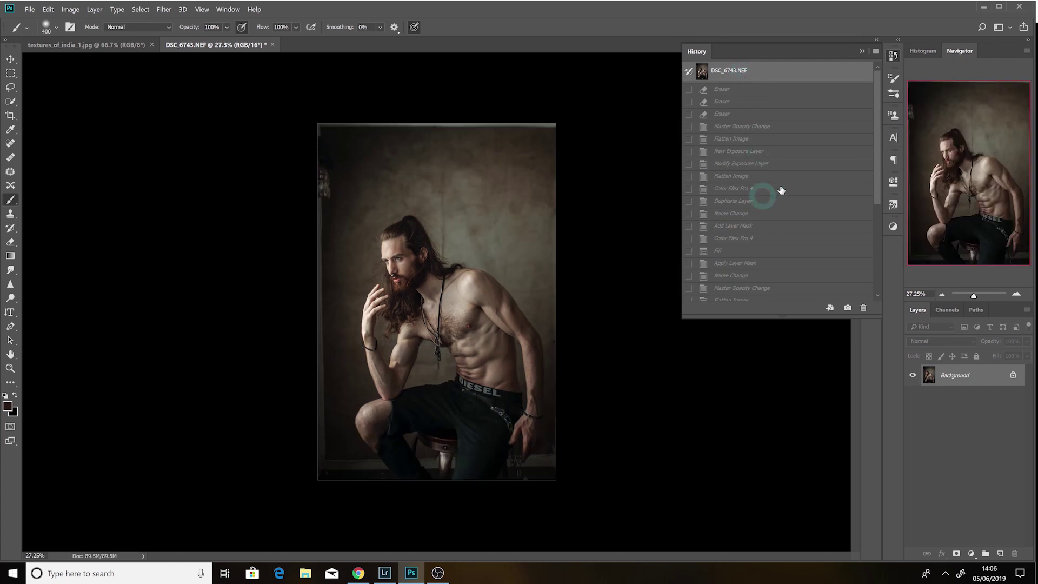
drag(875, 131, 875, 239)
click(730, 297)
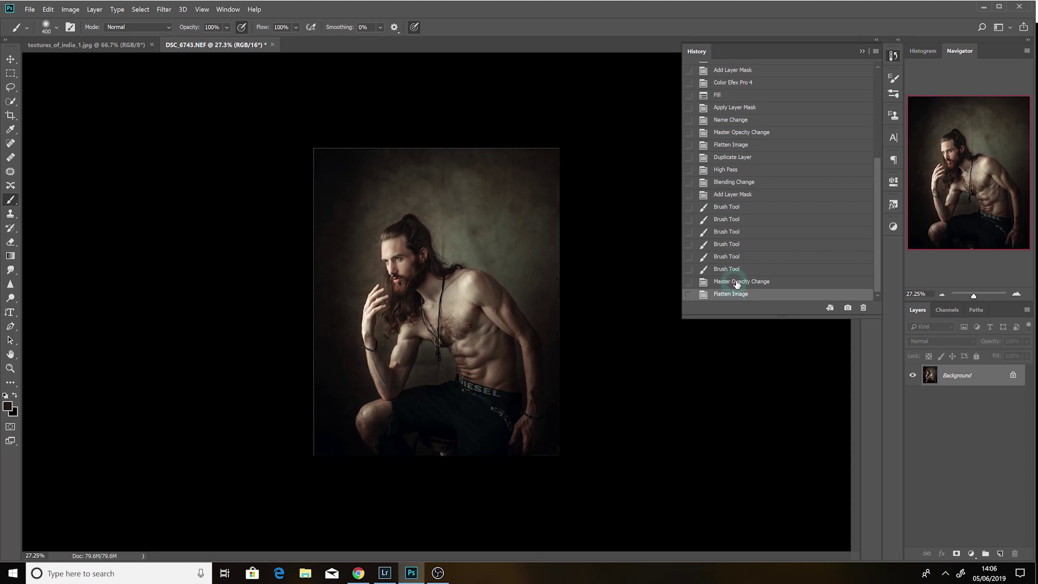
click(975, 295)
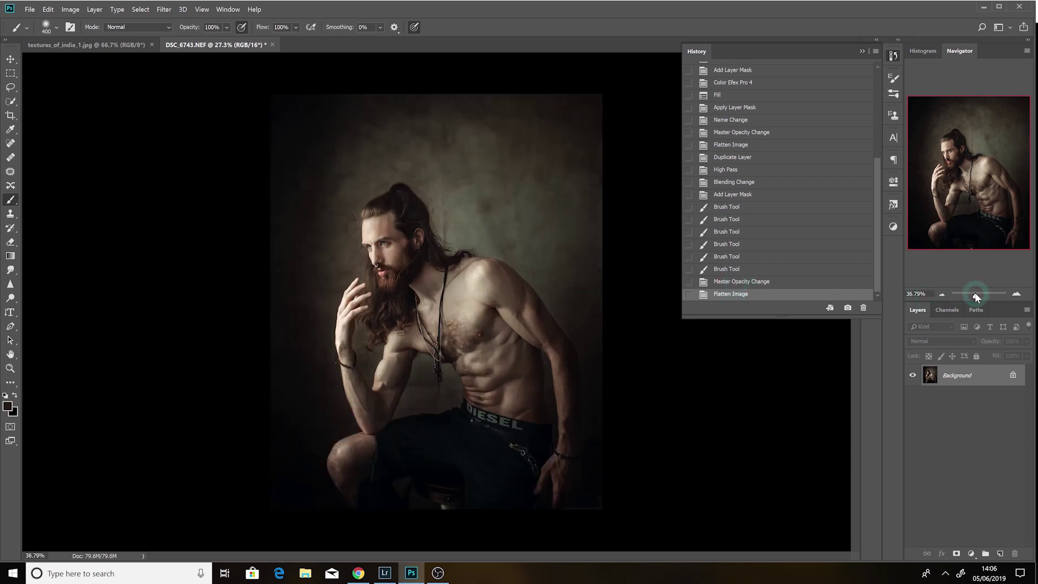